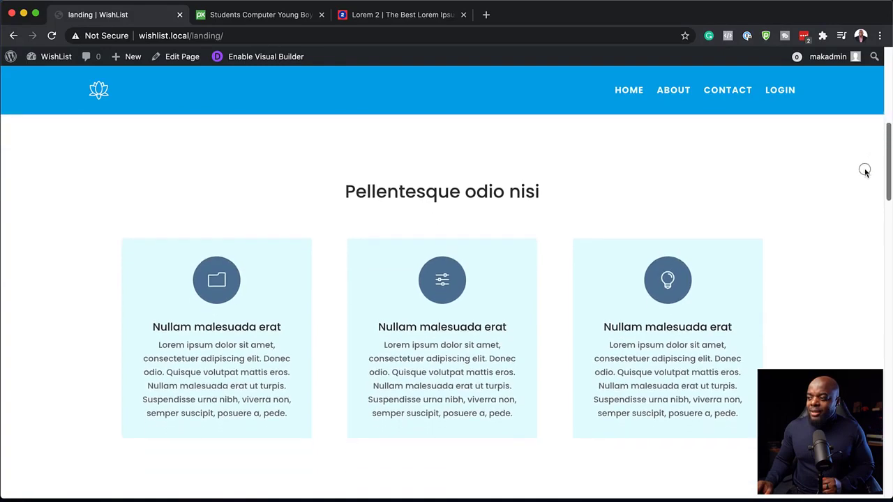
Review the finished landing page's sections, from the feature cards down to the Build your portfolio block
scroll(852, 204, down, 5)
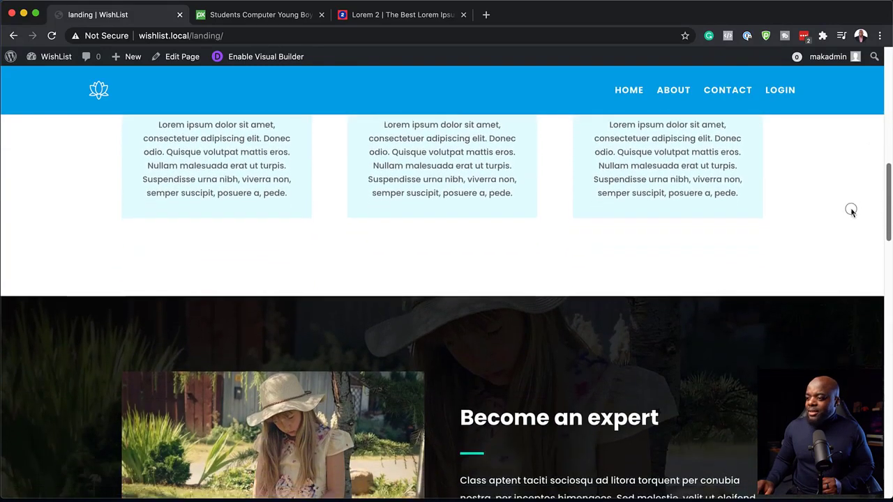
scroll(842, 239, down, 6)
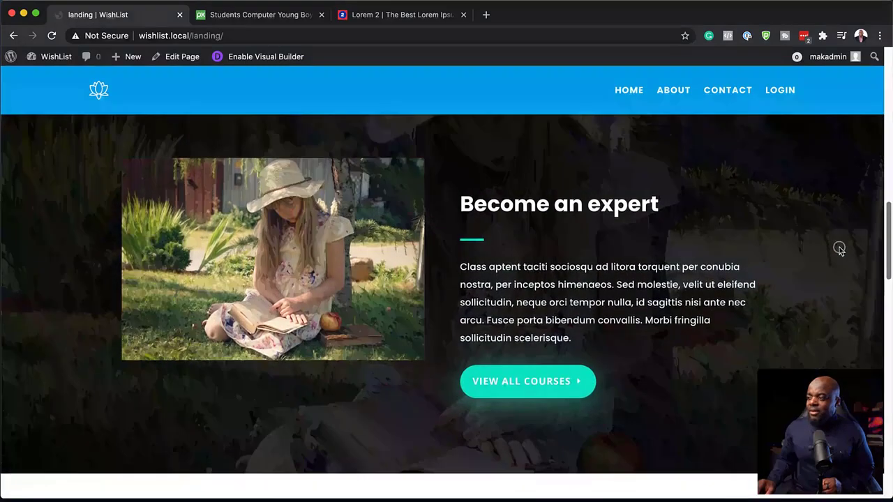
scroll(831, 275, down, 8)
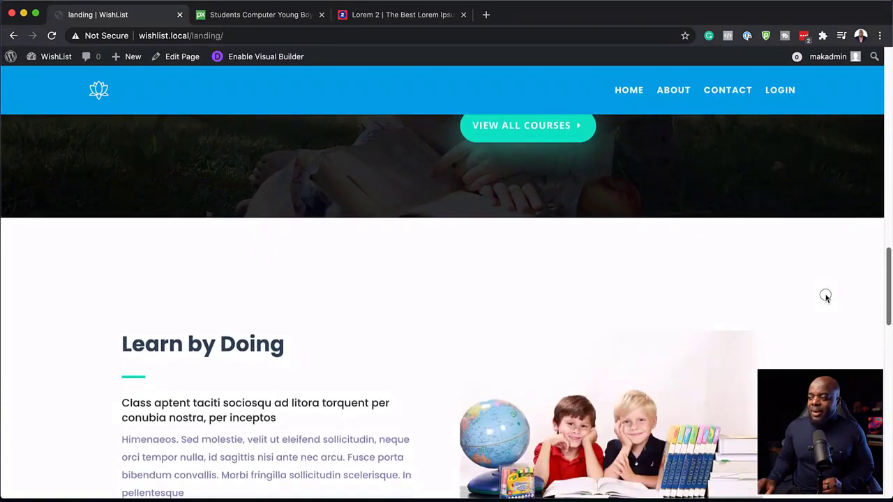
scroll(816, 328, down, 12)
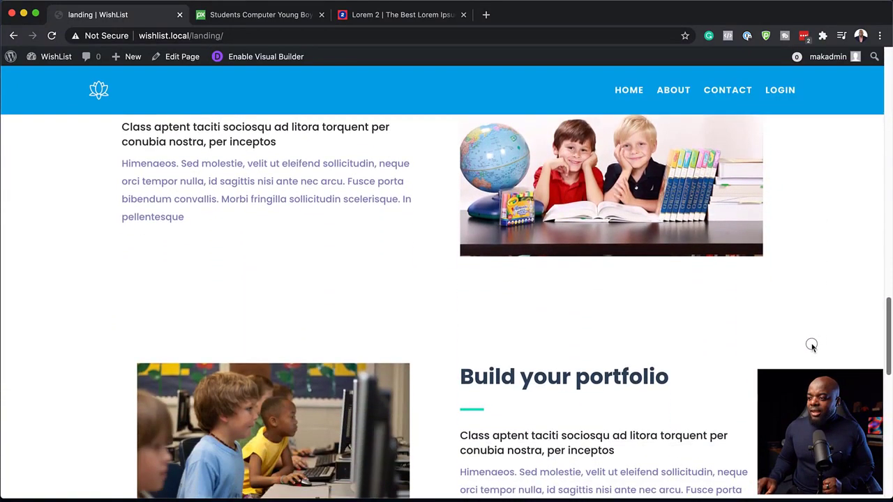
scroll(753, 388, down, 7)
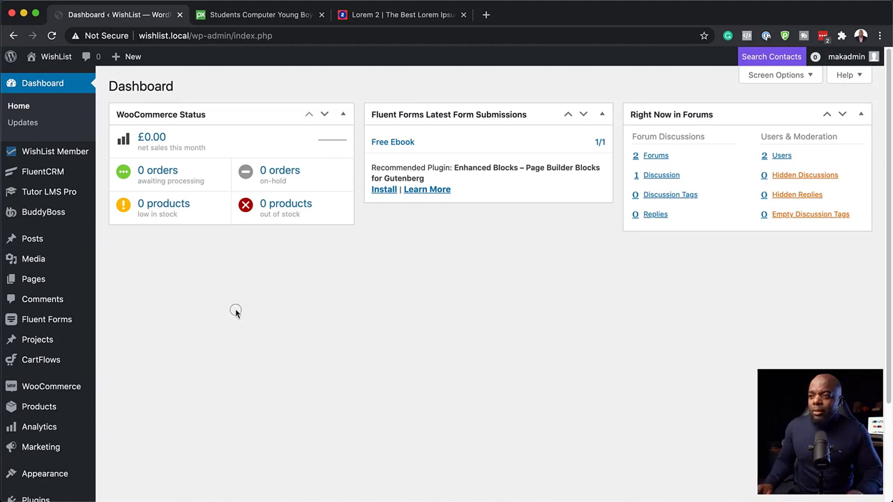
Create a new page titled "landing" and start building it with the Divi Builder
mouse_move(60, 280)
click(142, 300)
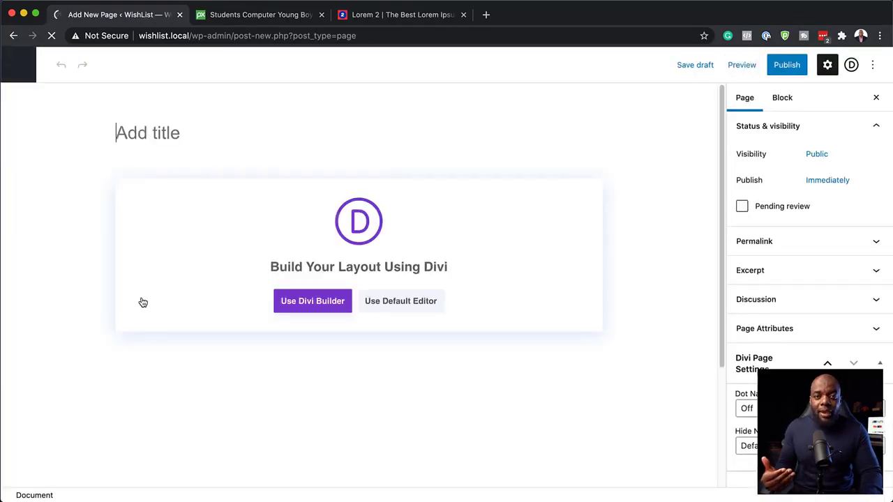
click(163, 137)
text(landing)
click(311, 300)
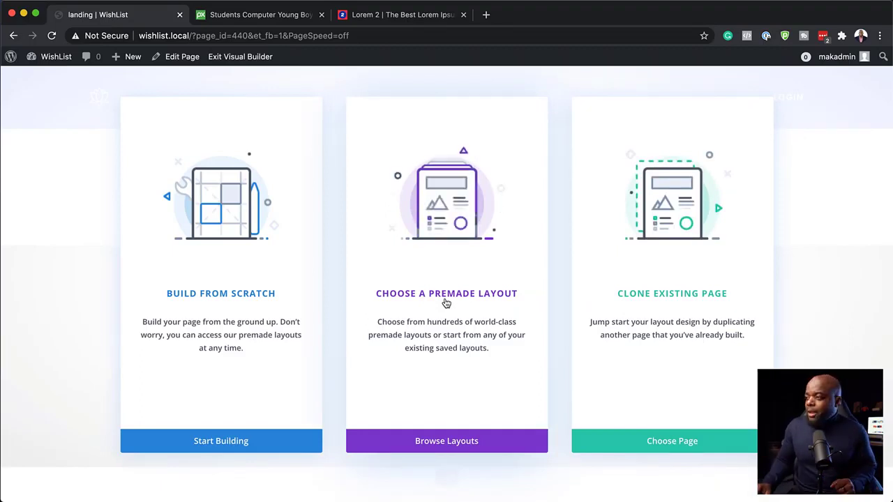
Search the premade layouts for "lms" and apply the LMS Landing Page layout to the page
click(452, 295)
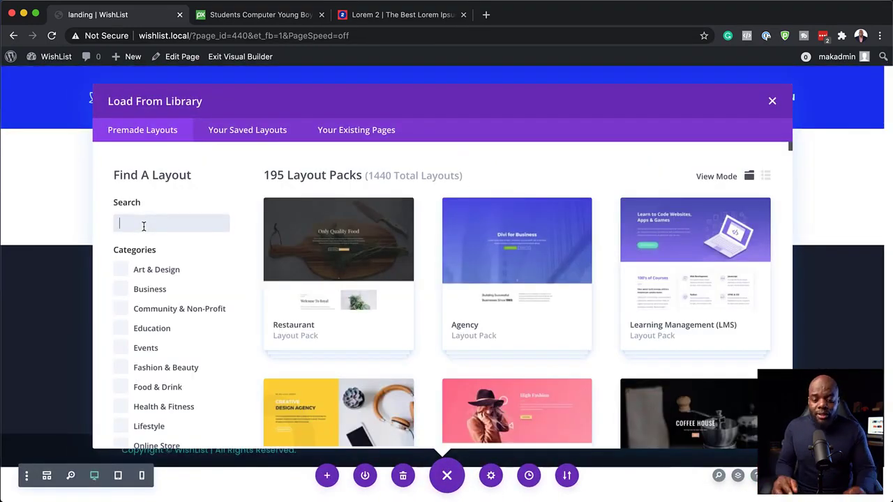
text(lm)
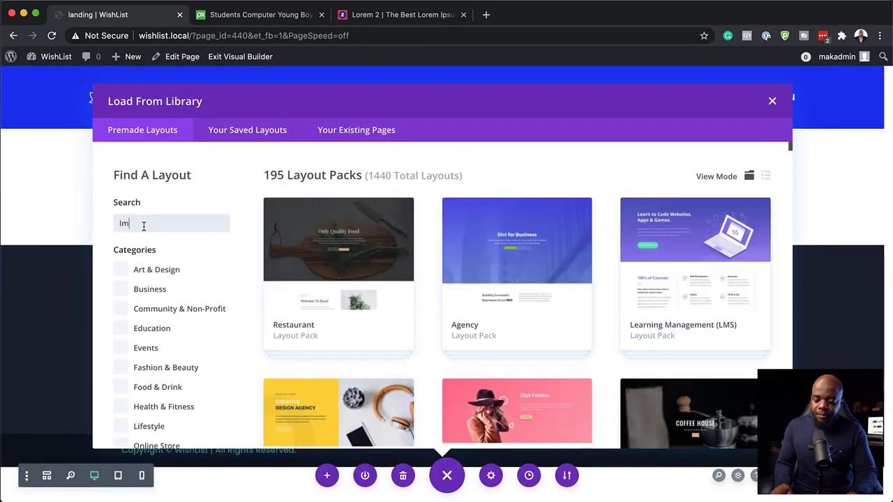
text(s)
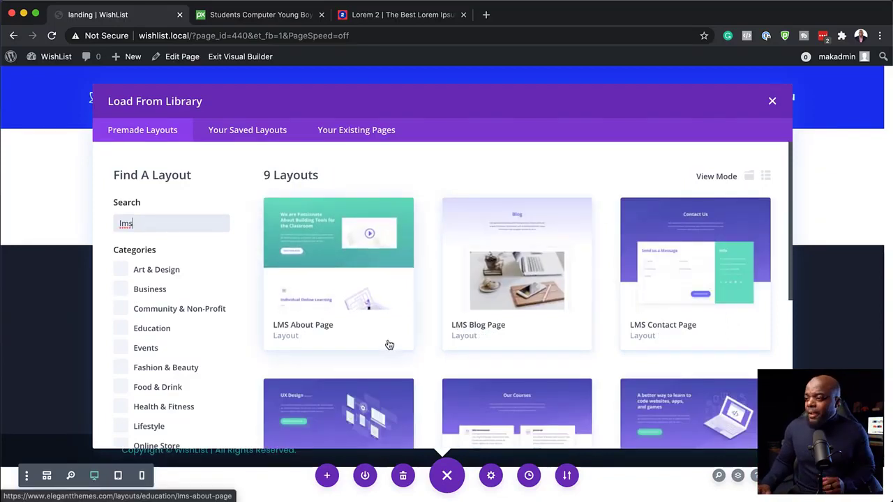
scroll(389, 344, down, 5)
scroll(388, 342, down, 1)
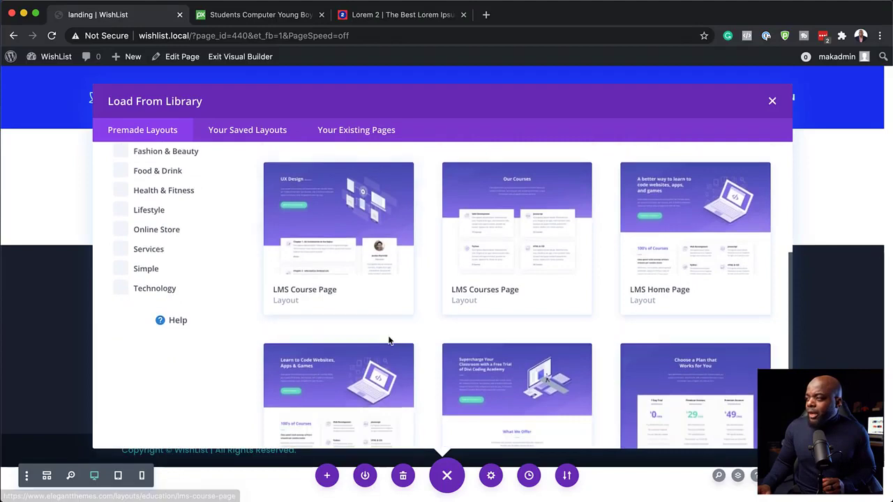
scroll(380, 345, down, 2)
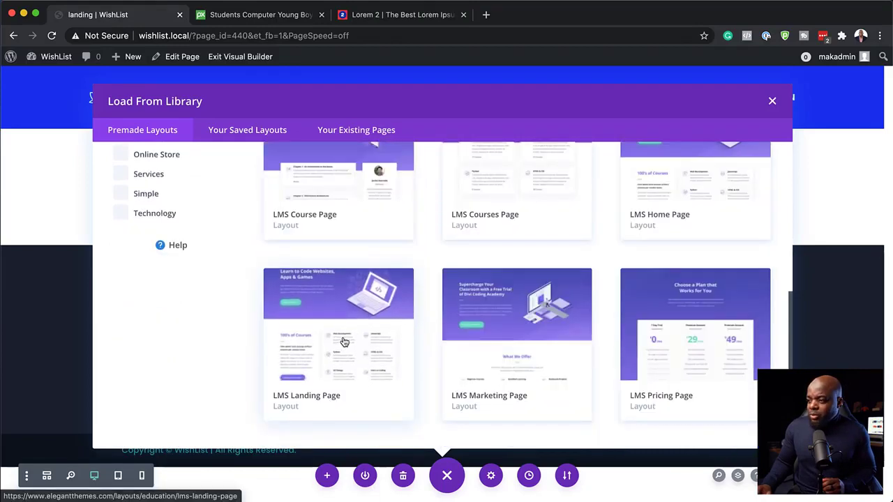
click(348, 341)
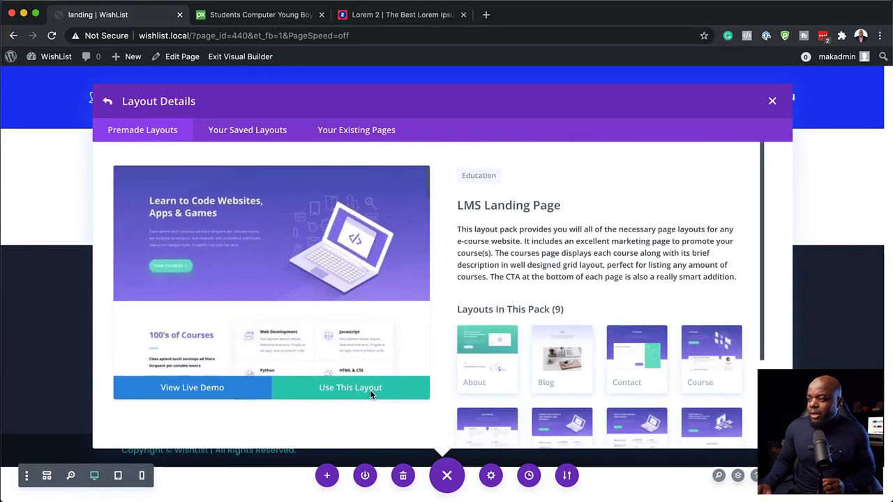
click(371, 394)
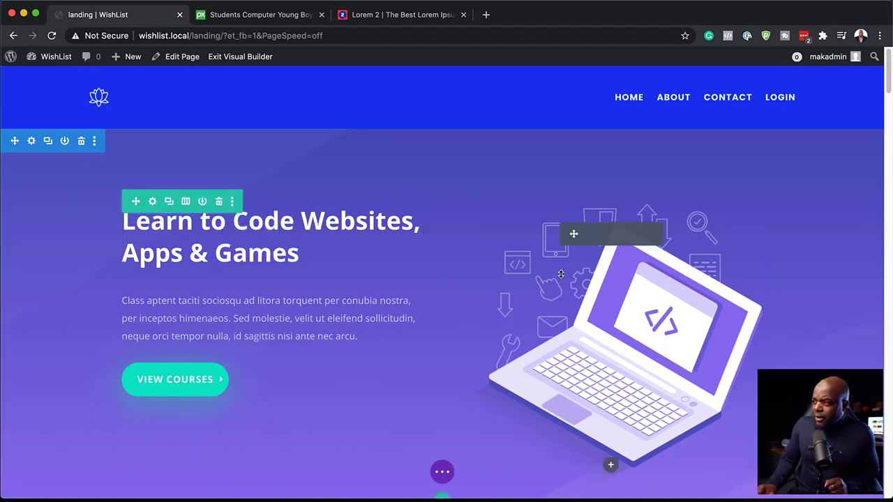
Replace the hero section's background image with boys-286245_1920.jpg from the media library
mouse_move(62, 154)
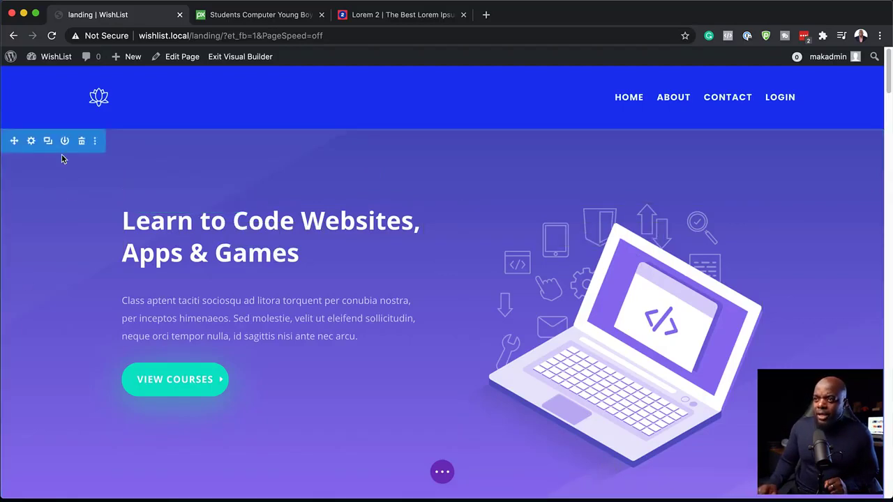
click(31, 141)
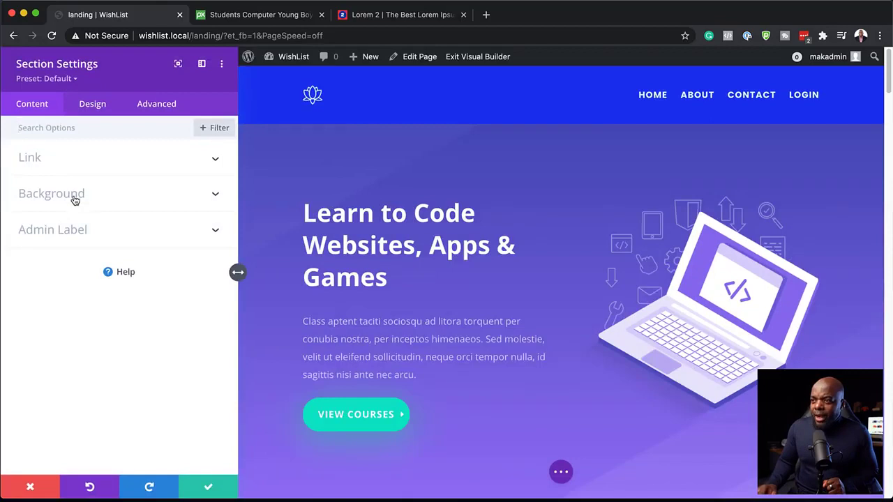
click(75, 200)
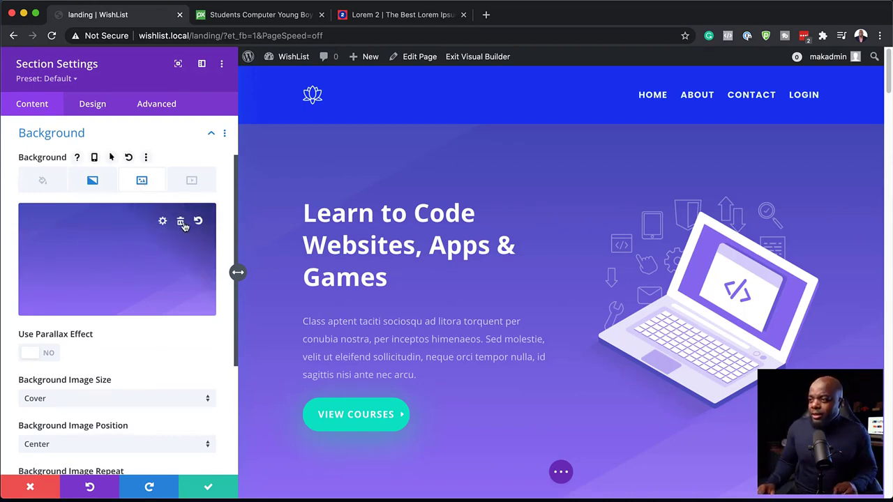
click(180, 222)
click(119, 251)
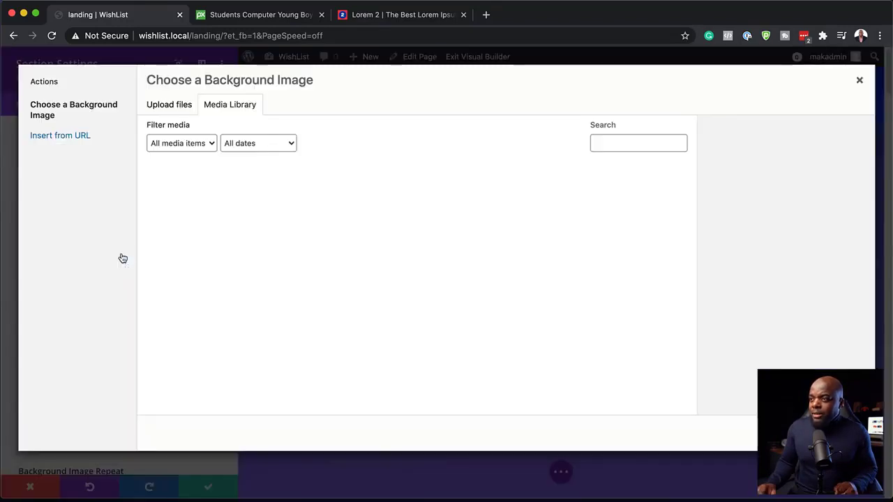
click(204, 209)
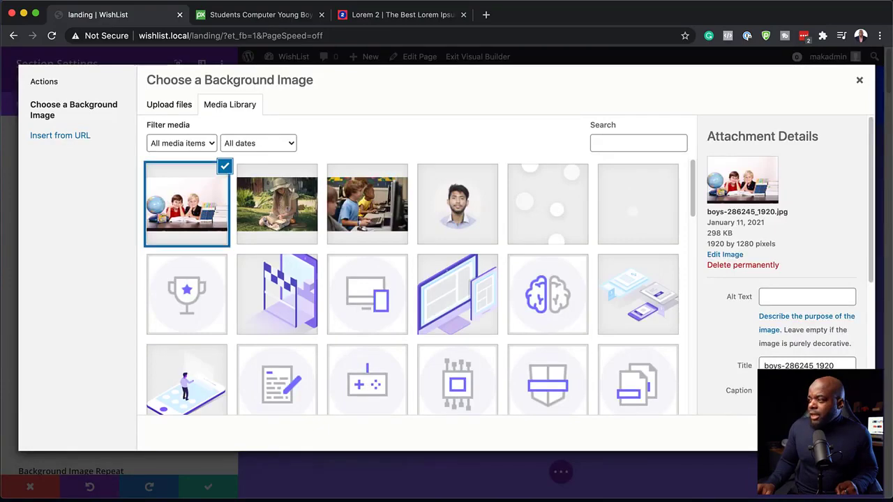
click(824, 433)
scroll(470, 407, down, 2)
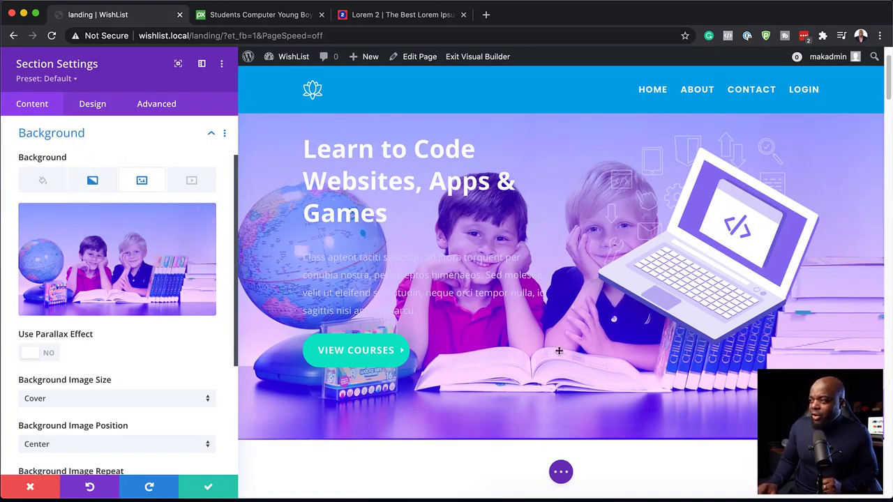
Delete the hero section's background gradient and set its background image blend to Normal
click(92, 182)
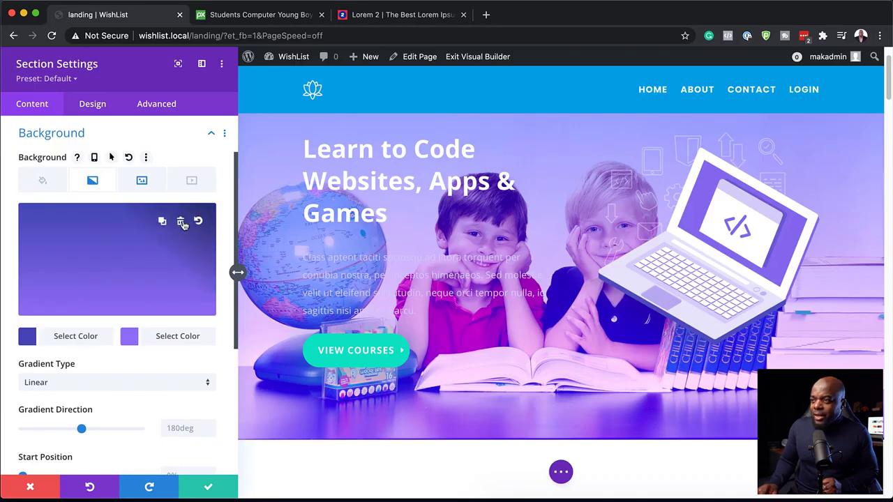
click(181, 221)
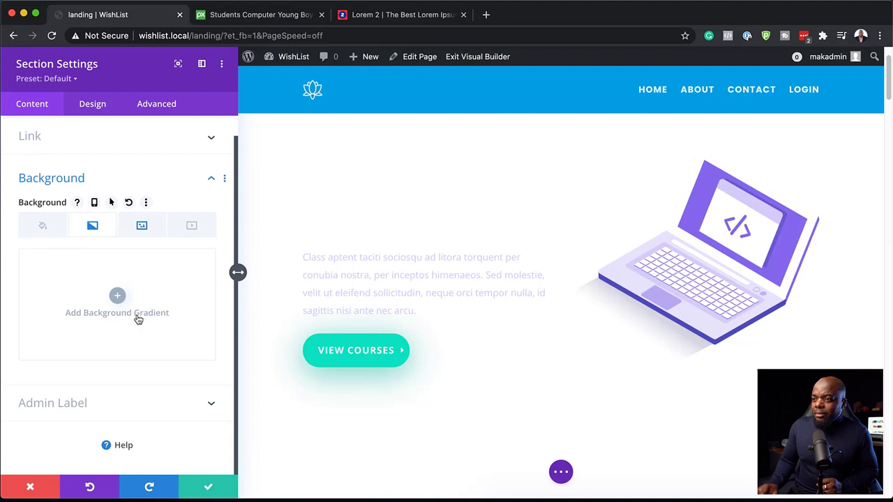
click(154, 231)
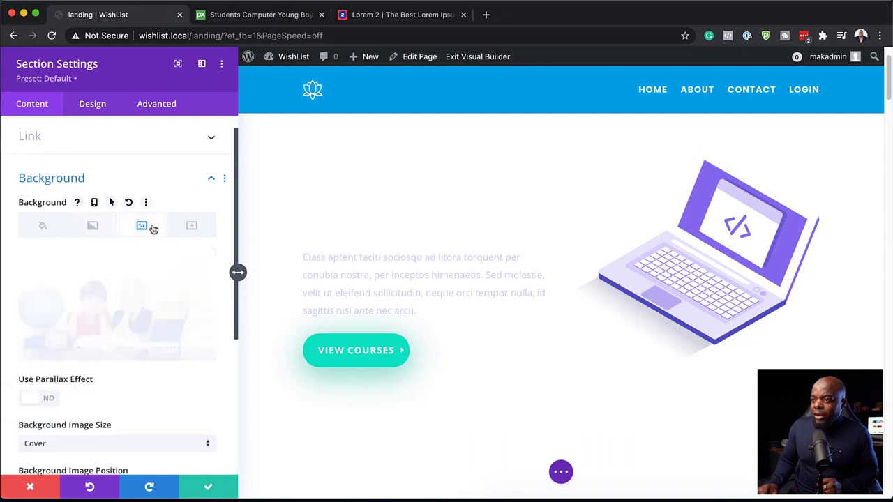
scroll(152, 382, down, 5)
scroll(152, 381, down, 1)
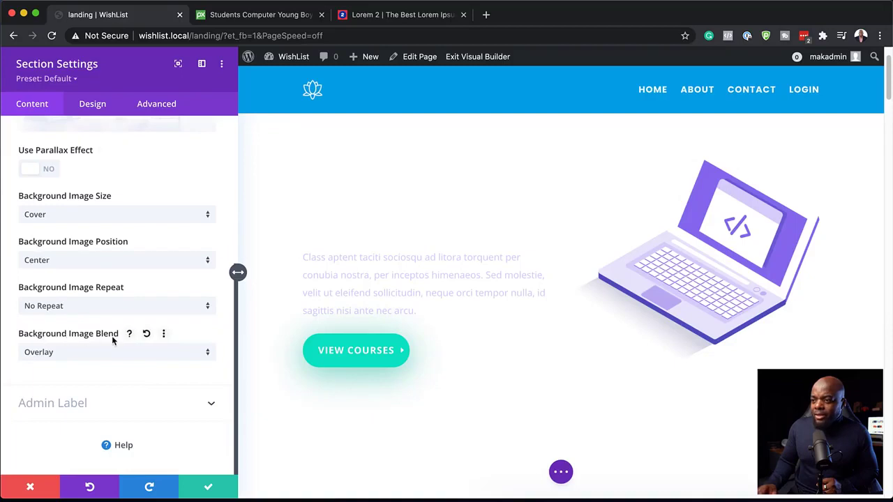
click(102, 354)
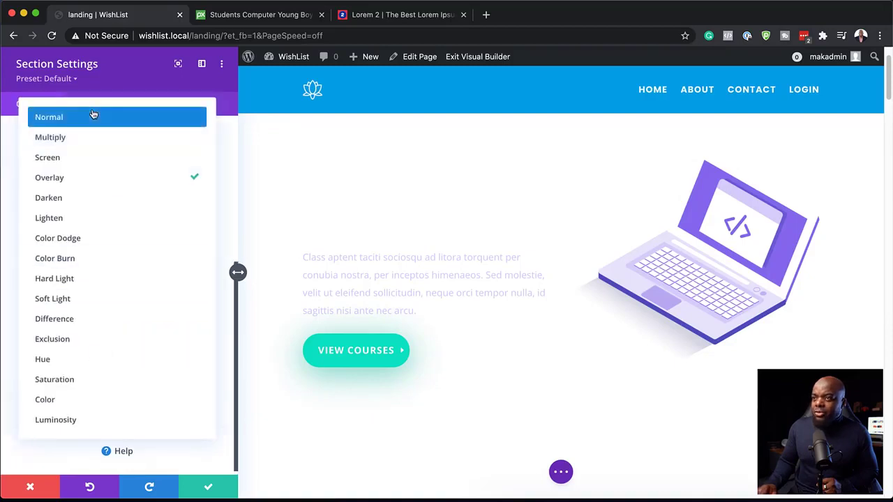
click(92, 115)
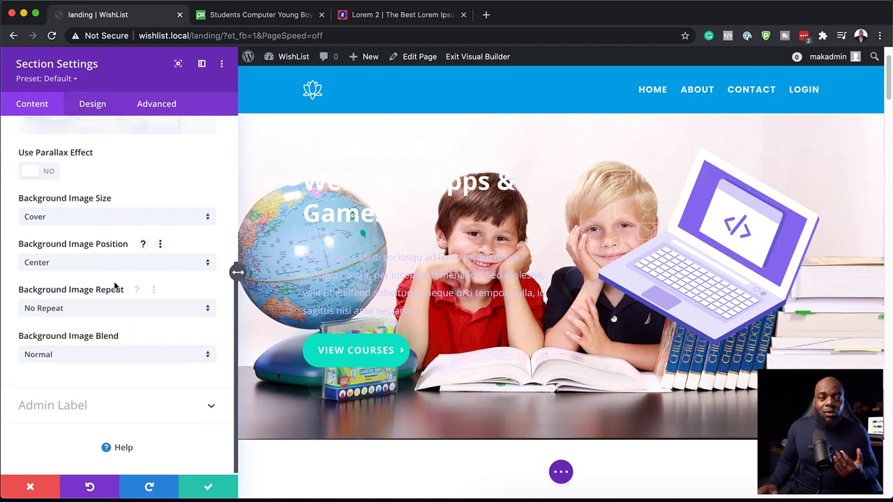
Set the hero section's background image to students-99506_1280.jpg from the media library and save the section settings
scroll(116, 286, up, 5)
mouse_move(144, 331)
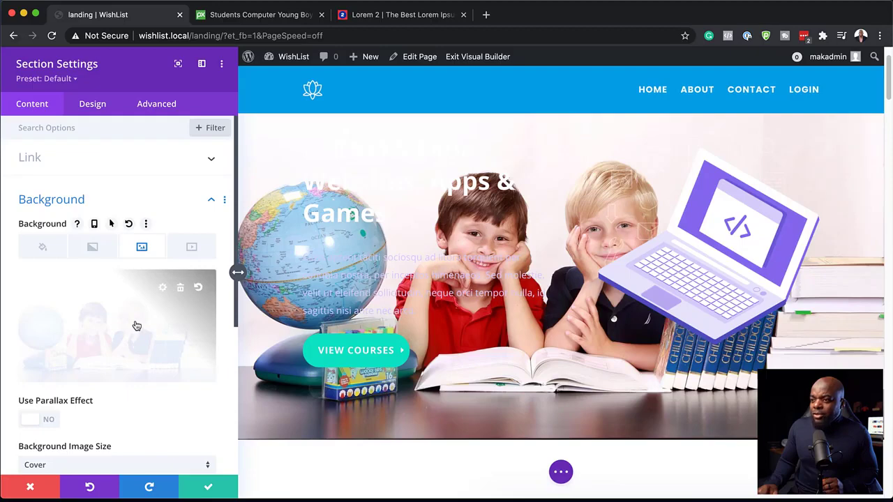
click(136, 326)
click(380, 209)
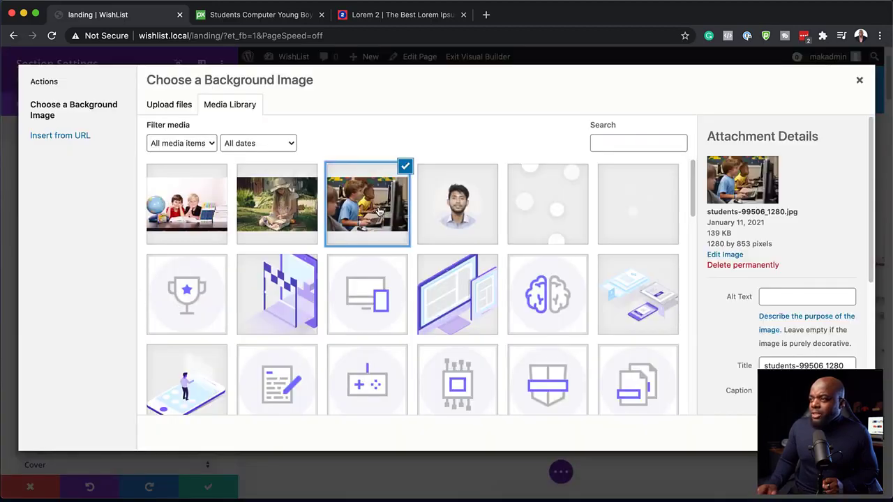
click(821, 433)
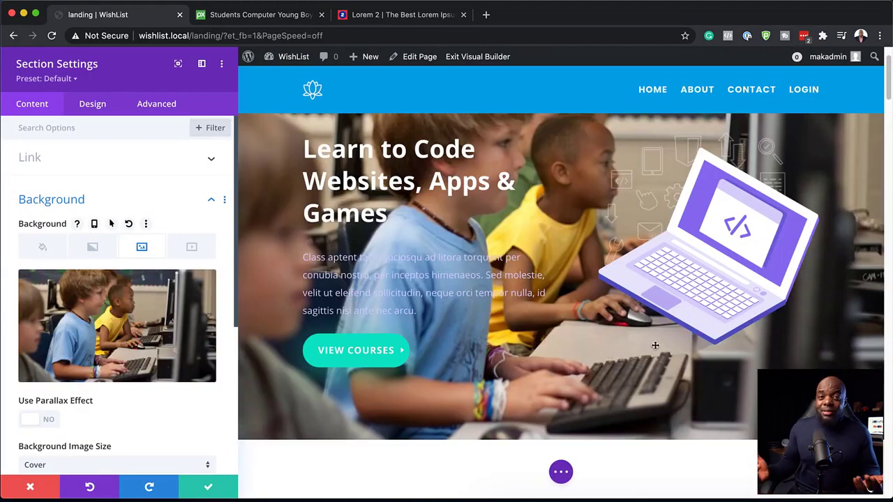
click(211, 490)
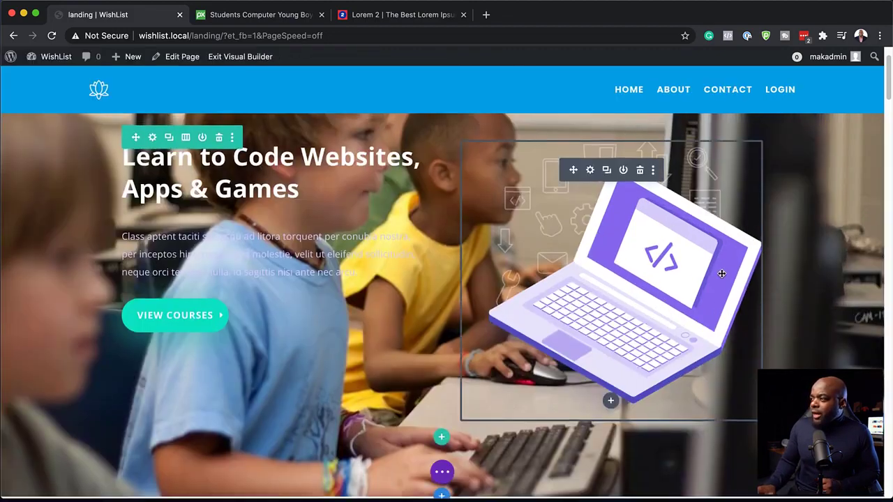
Delete the laptop illustration from the hero section and move the heading and its paragraph into the emptied column
scroll(722, 274, up, 1)
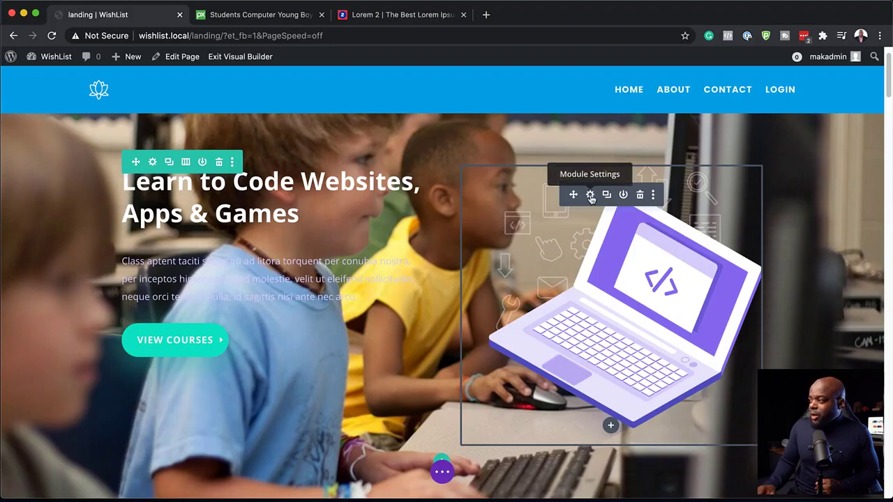
click(641, 196)
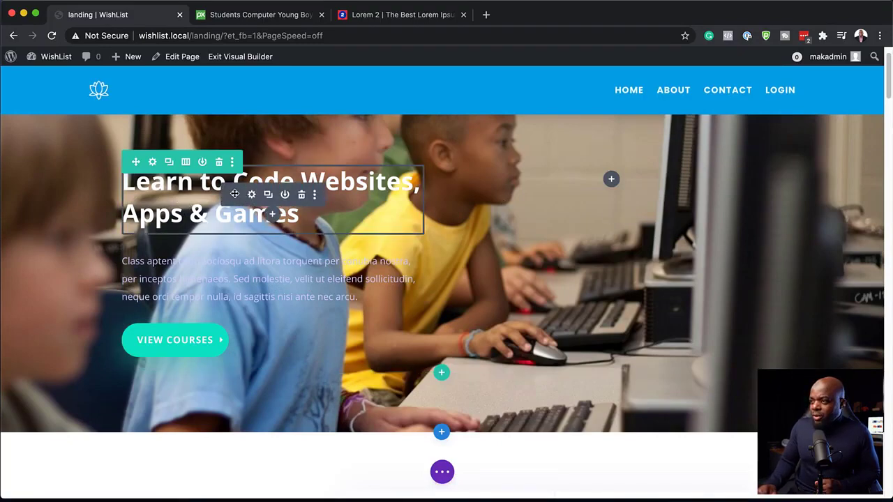
click(302, 194)
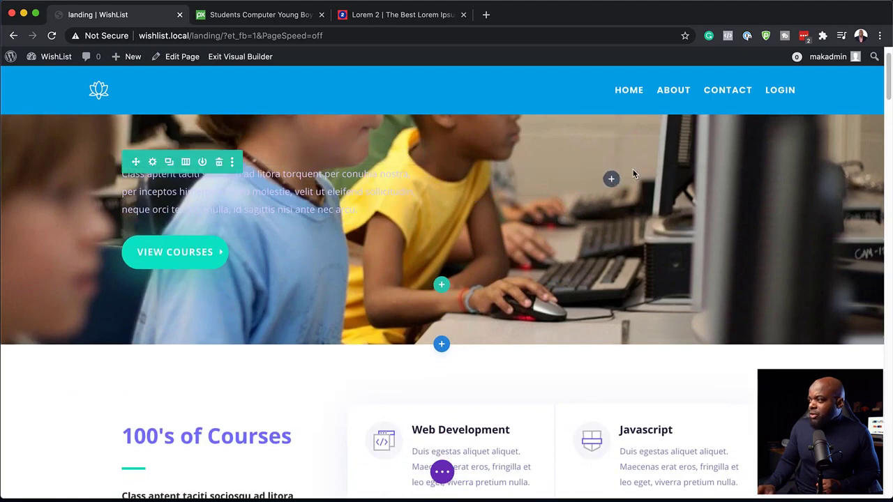
drag(633, 171, 628, 174)
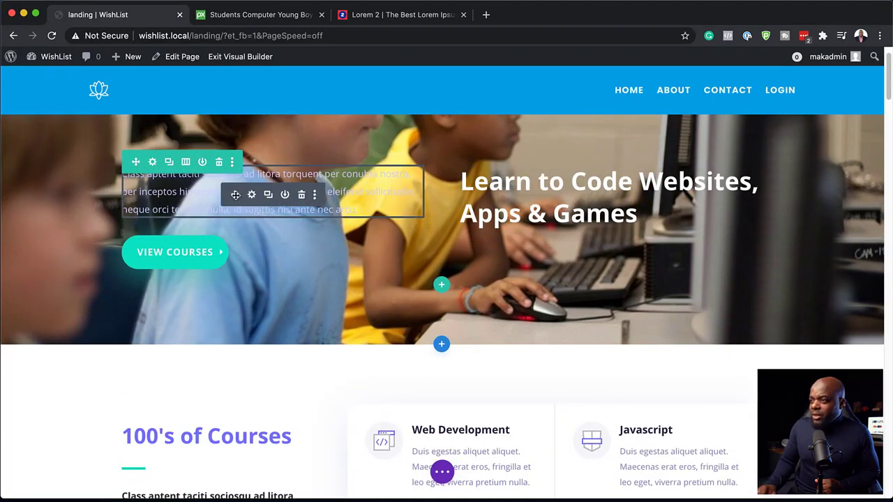
drag(235, 195, 570, 232)
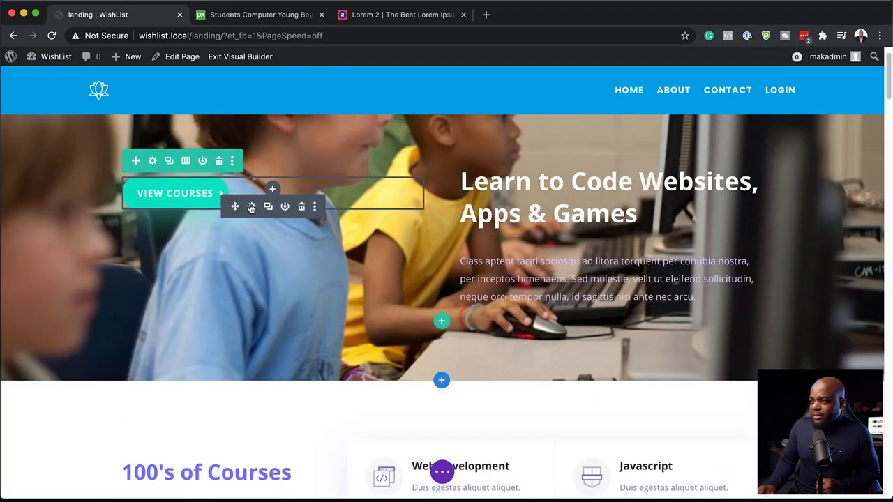
Move the View Courses button into the hero's text column, directly below the paragraph
drag(234, 206, 533, 314)
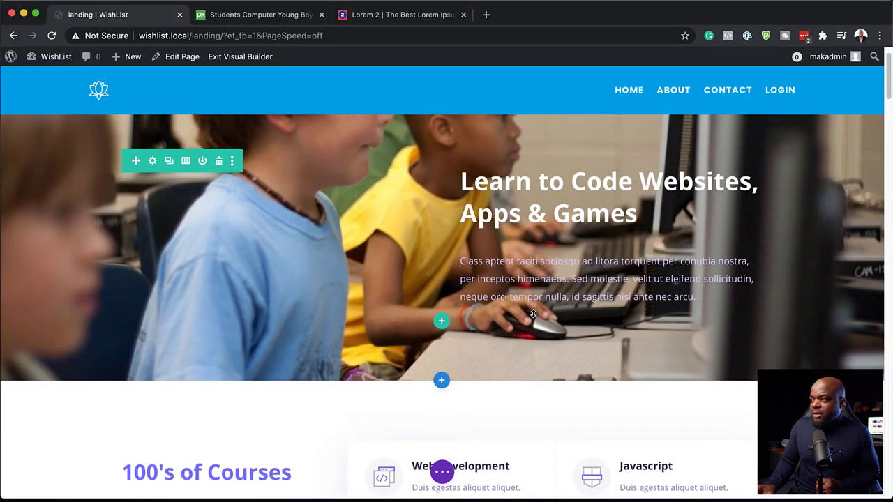
scroll(287, 291, up, 1)
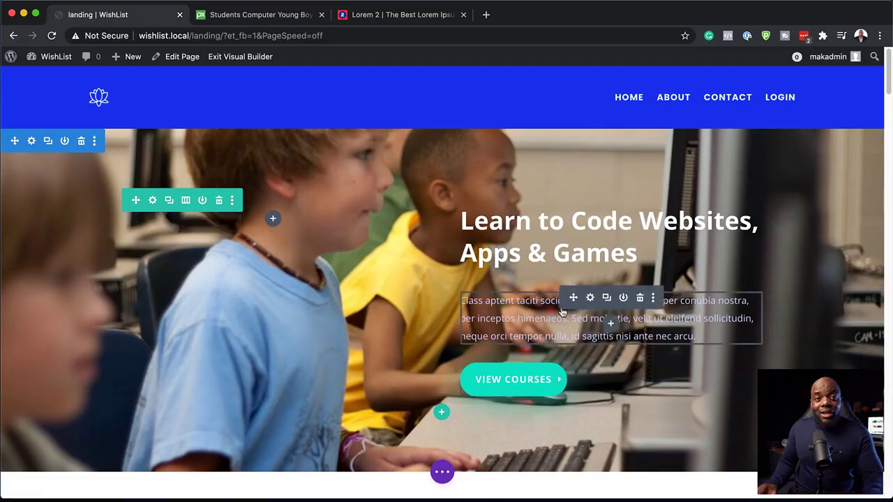
Set the hero paragraph's text color to the saved swatch #e0fbfc in its design settings
click(591, 298)
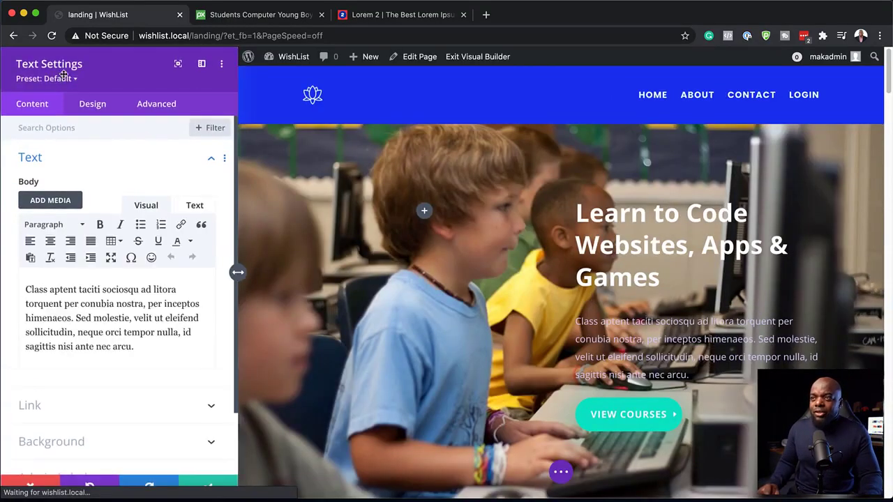
click(96, 103)
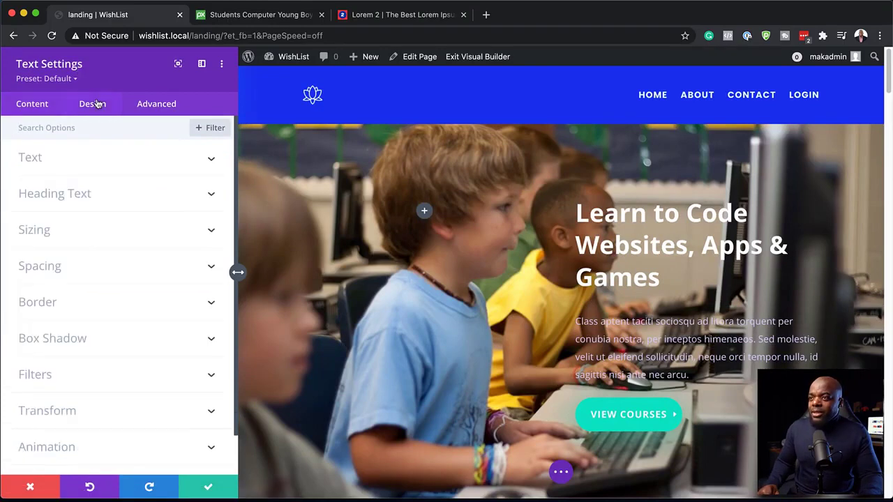
click(49, 161)
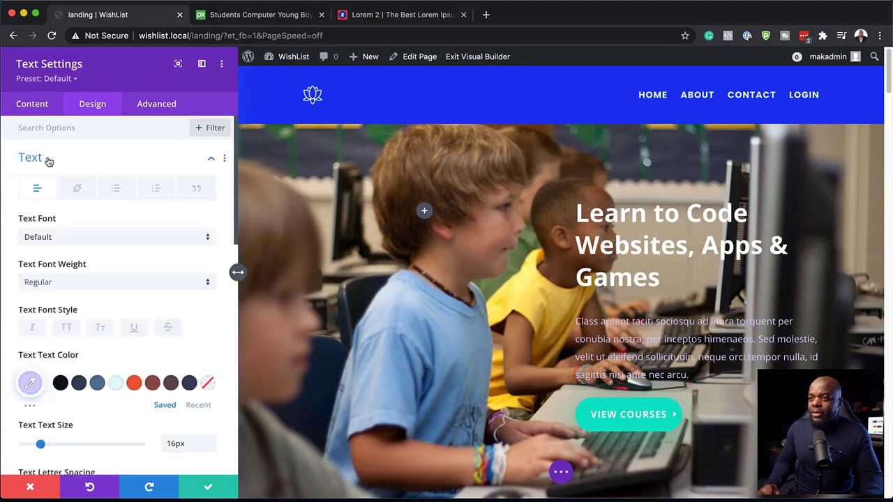
click(117, 386)
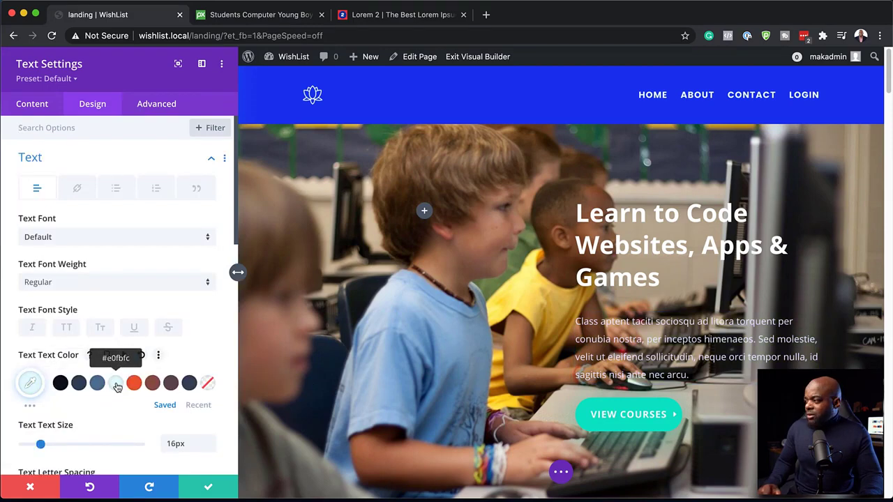
Set the hero paragraph's font to Poppins with a Medium weight
click(91, 241)
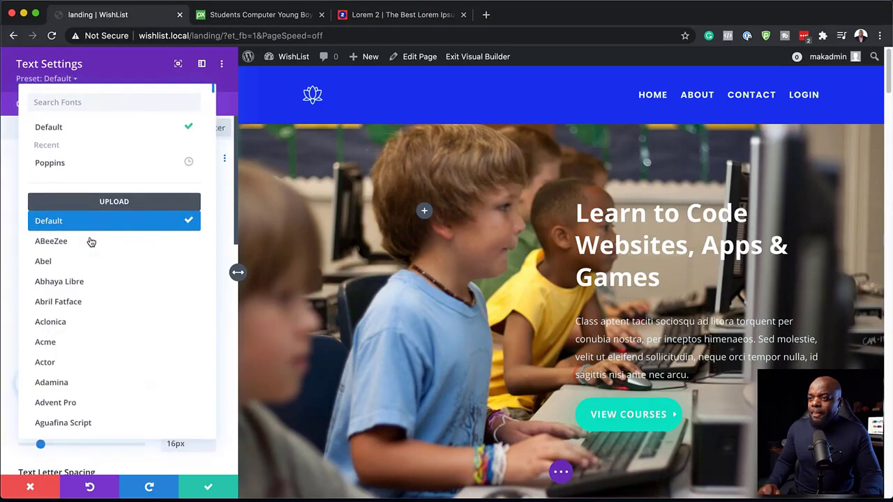
click(70, 162)
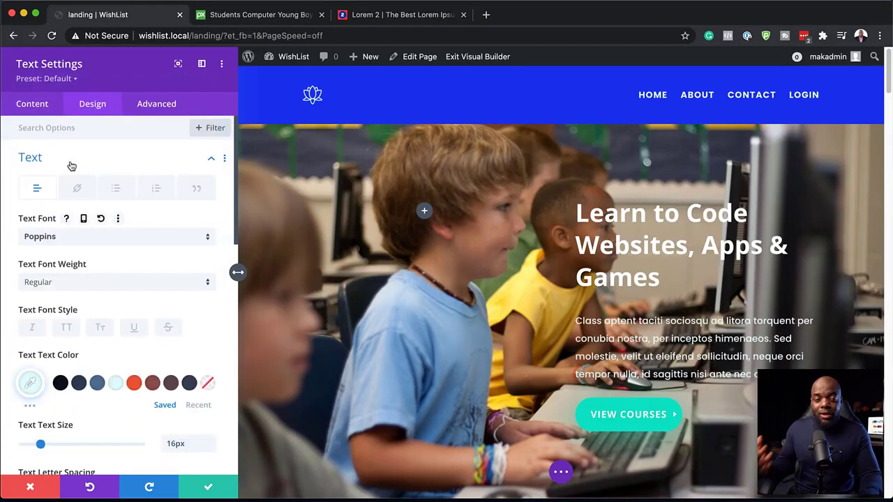
click(73, 282)
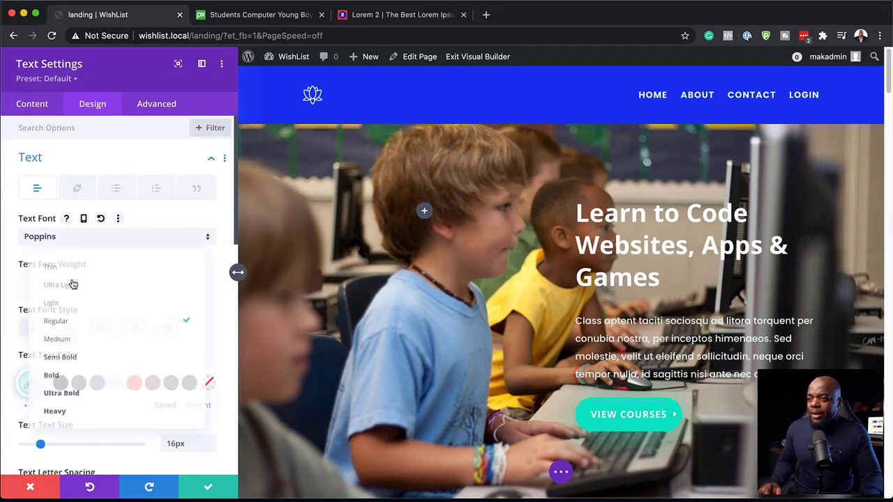
click(95, 346)
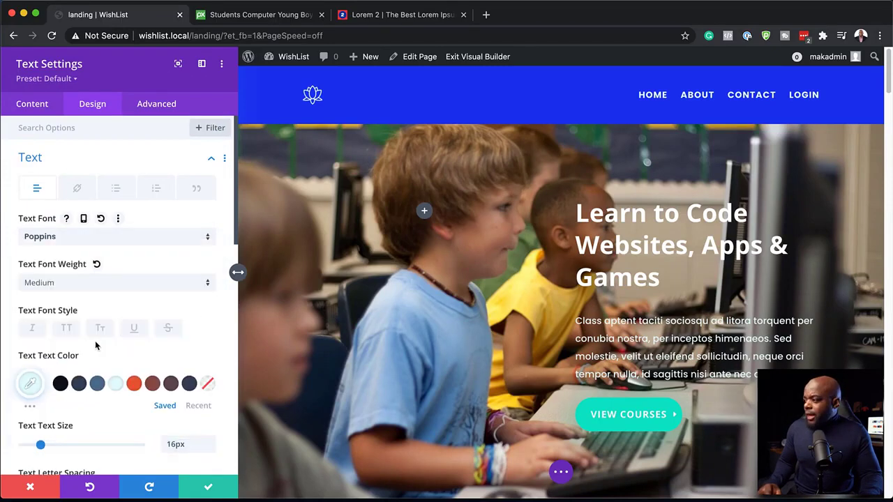
Set the hero paragraph's text size to 20px and line height to 1.8em, and save the text settings
drag(40, 444, 46, 448)
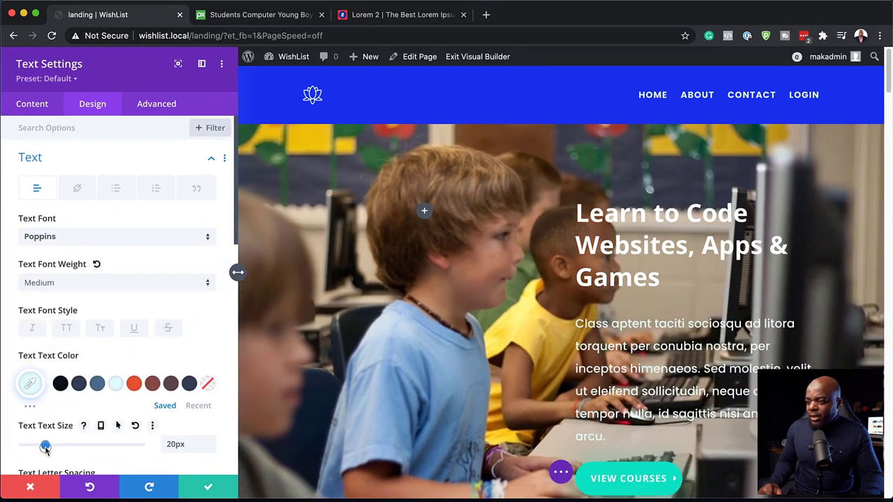
scroll(151, 411, down, 5)
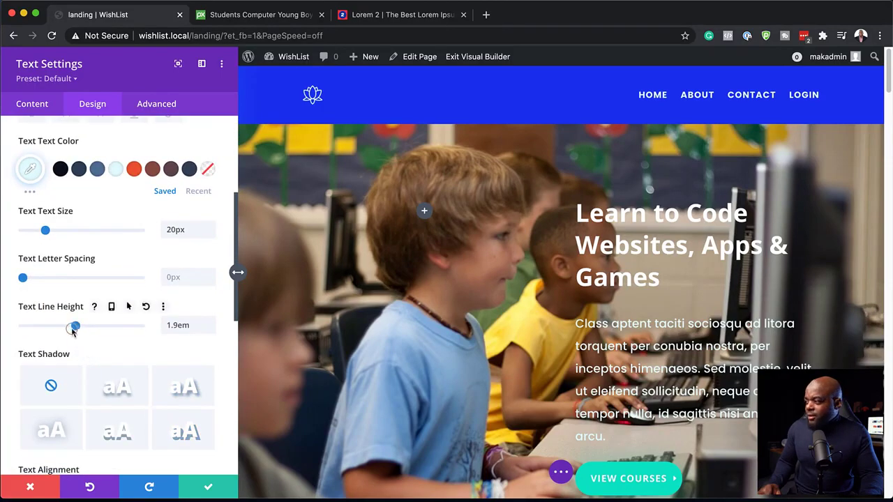
drag(73, 331, 68, 332)
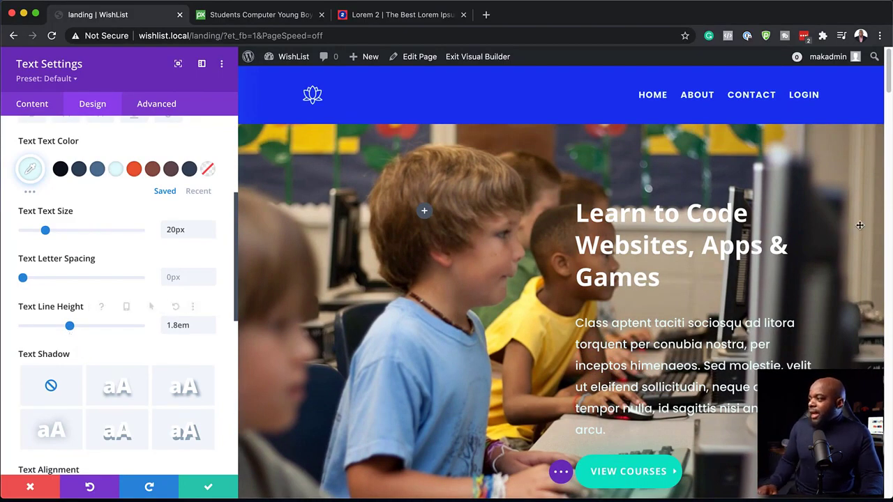
click(210, 492)
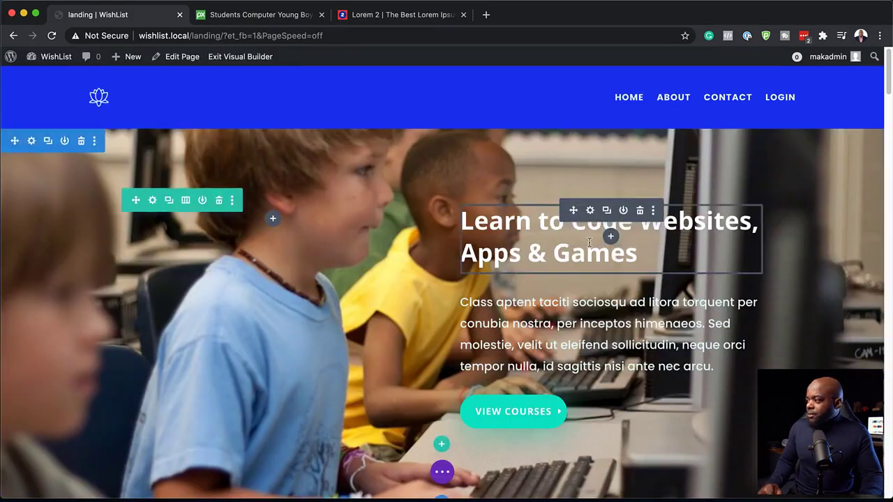
Set the font of the hero's H1 heading "Learn to Code Websites, Apps & Games" to Poppins
click(590, 210)
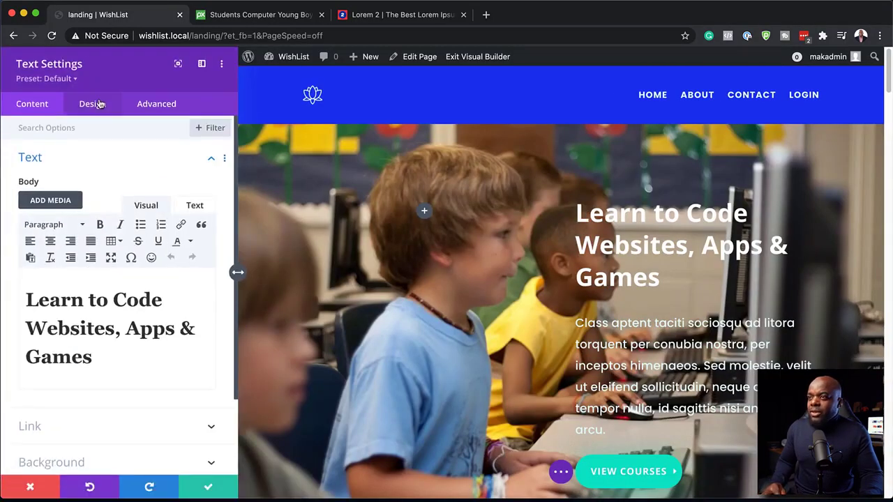
click(94, 106)
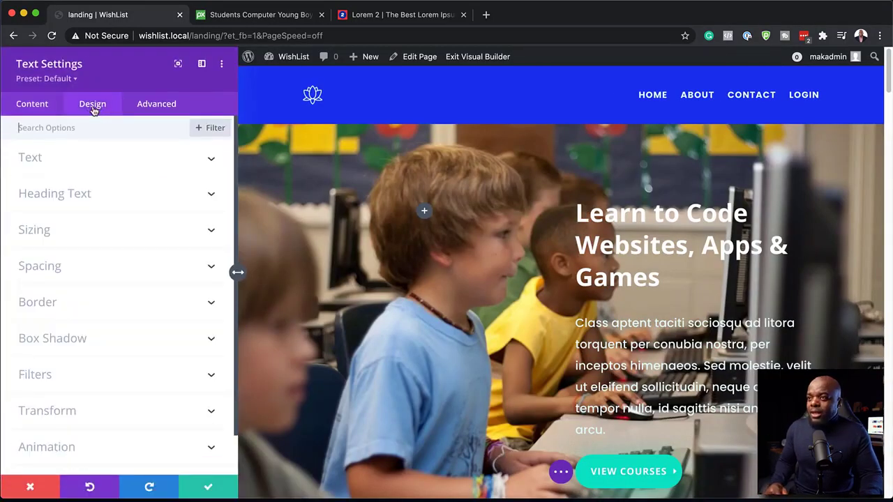
click(70, 195)
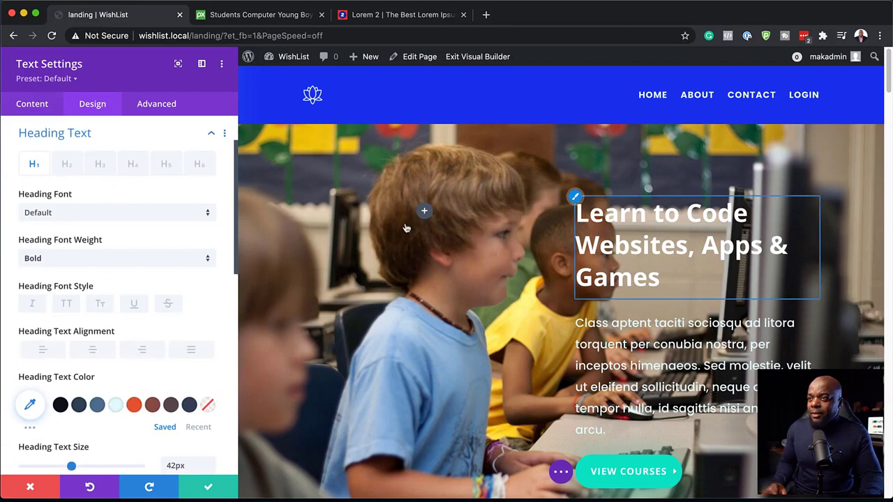
click(141, 216)
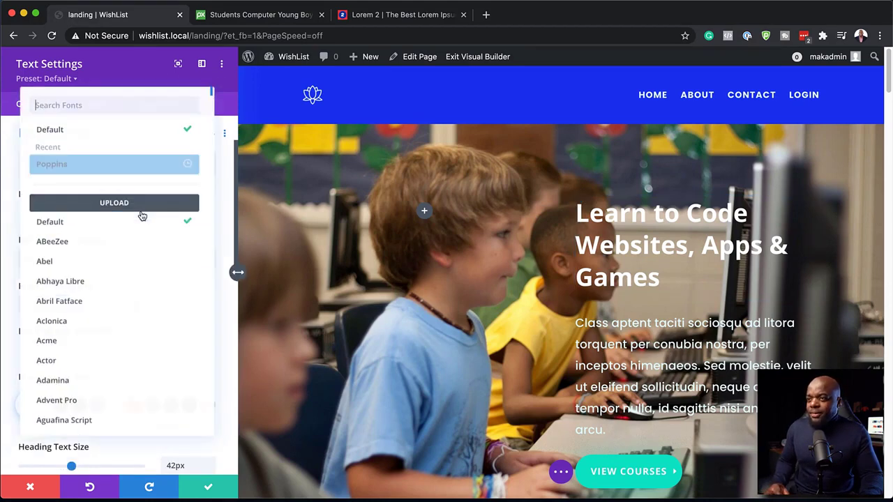
click(81, 163)
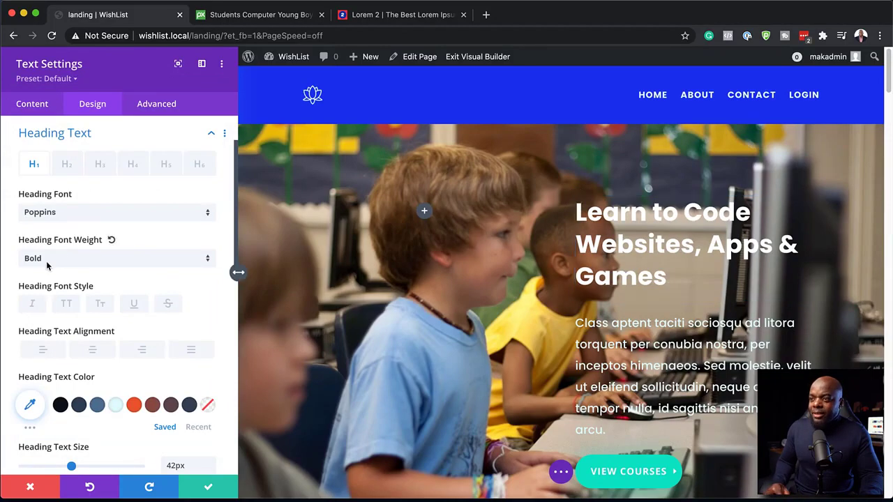
Set the H1 heading's text size to 44px and its line height to the default 1em, and save the settings
scroll(153, 375, down, 2)
drag(71, 419, 74, 420)
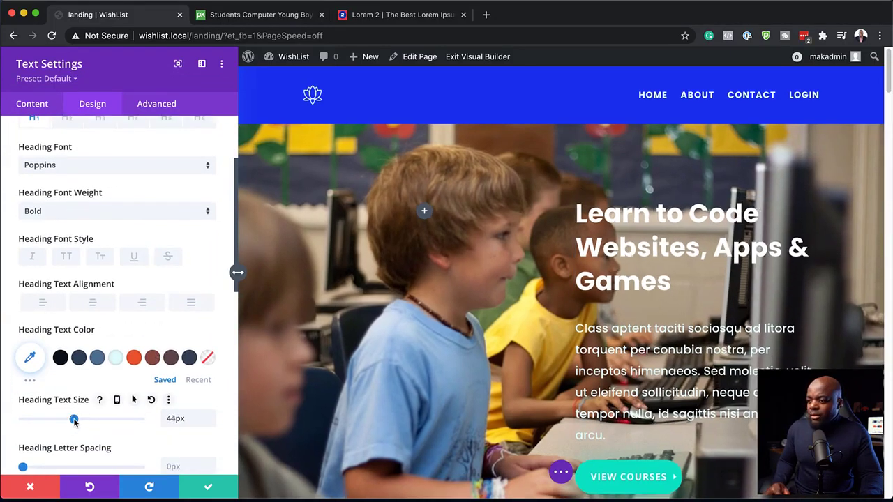
scroll(89, 413, down, 6)
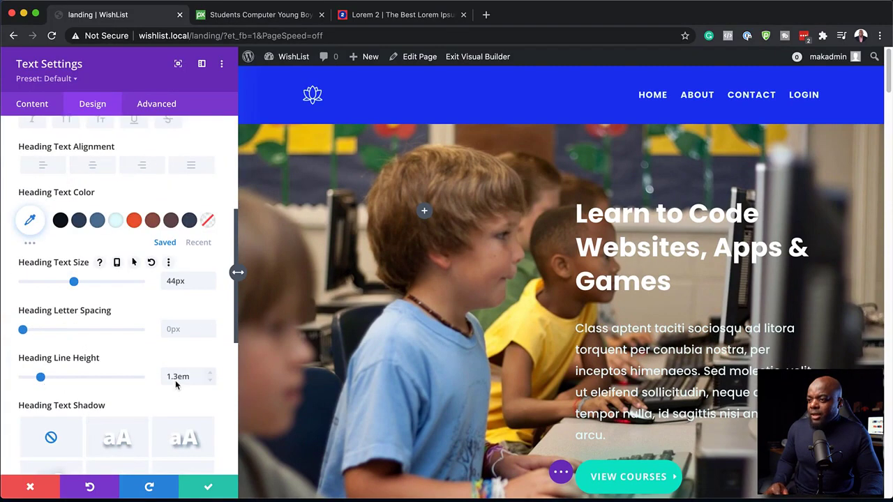
key(BackSpace)
key(BackSpace)
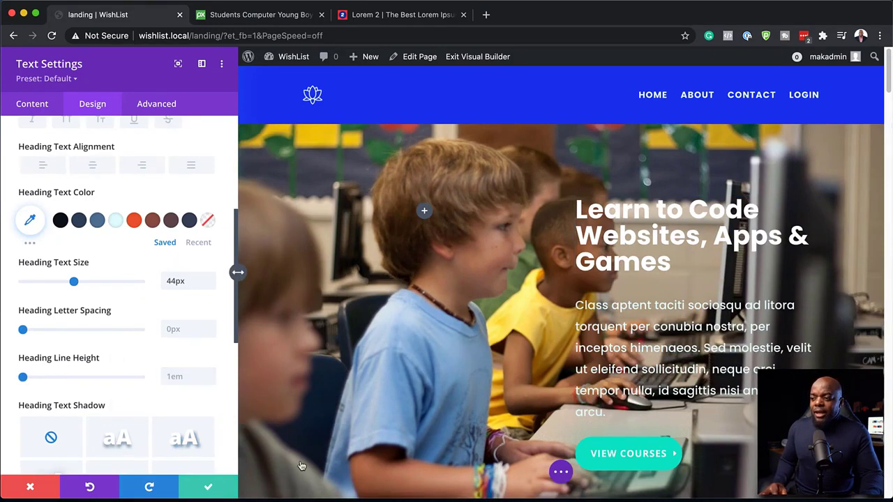
click(207, 486)
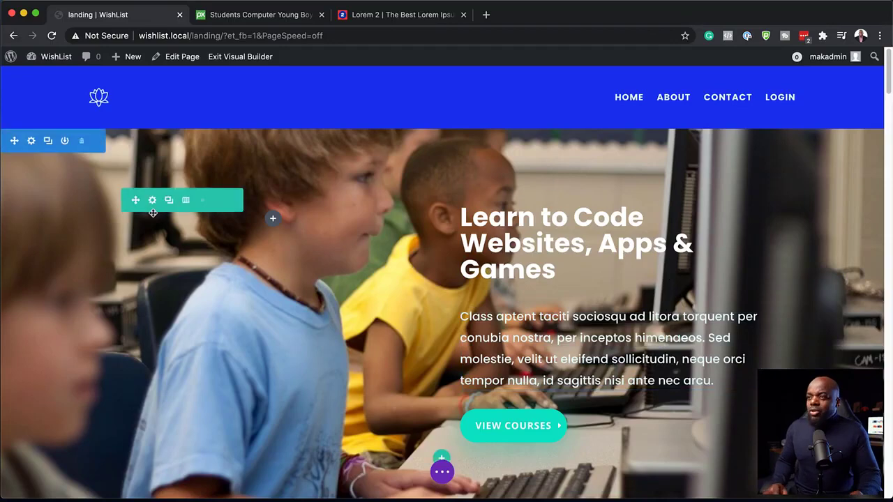
Add a background gradient to the hero section and set its second color to black
click(32, 143)
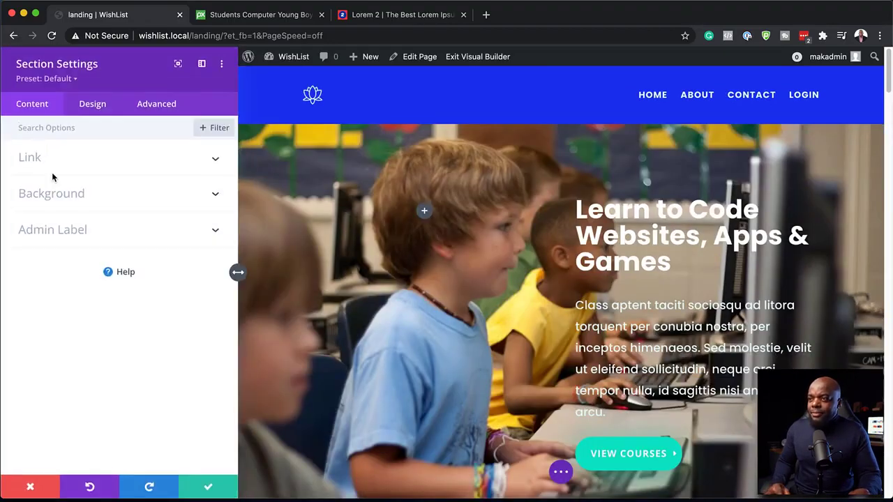
click(69, 198)
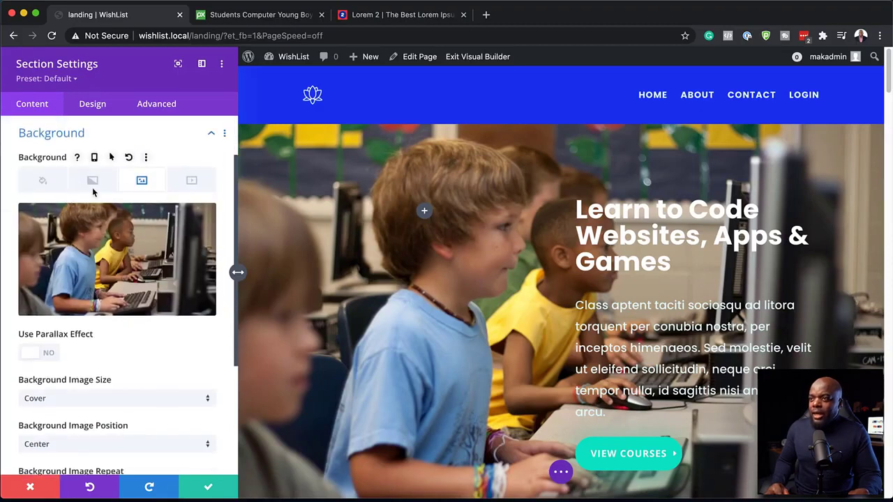
click(94, 185)
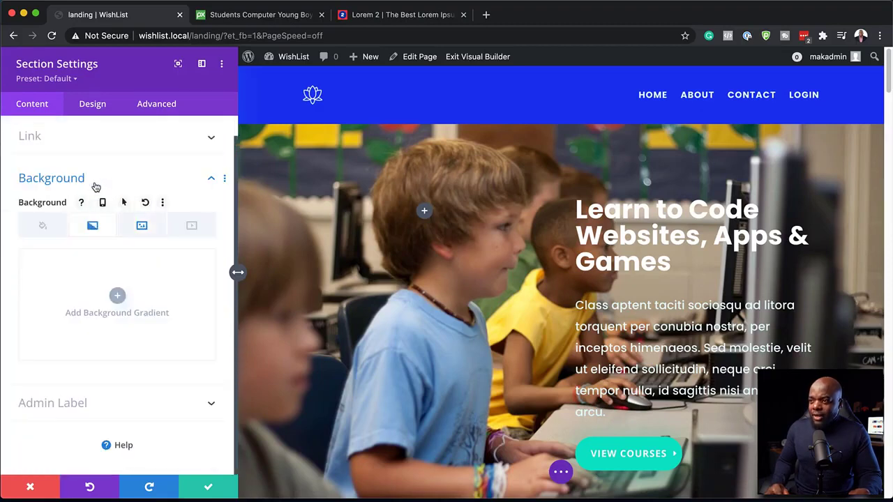
click(120, 297)
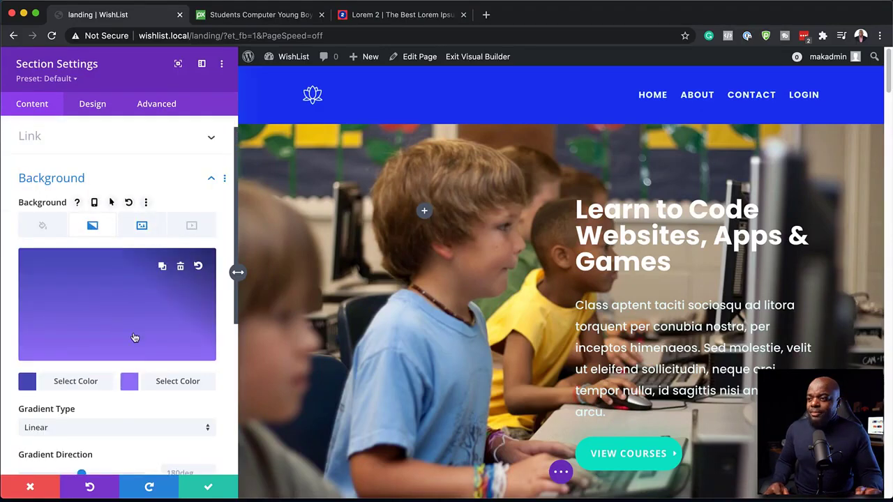
click(129, 384)
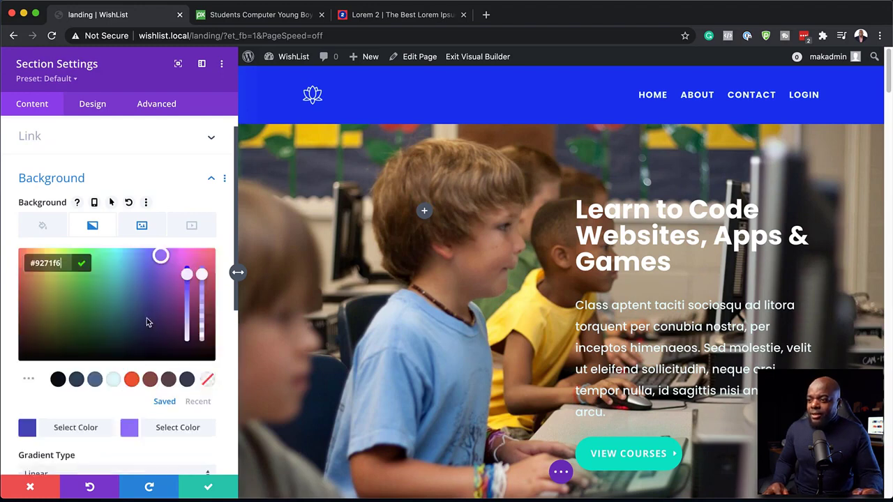
drag(57, 349, 14, 365)
click(15, 364)
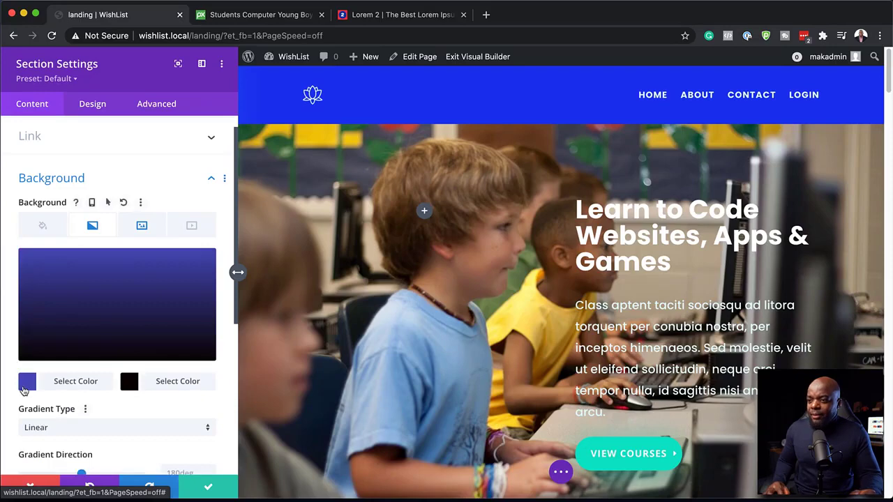
Set the gradient's first color to a fully transparent grey, rgba(181,181,181,0)
click(28, 384)
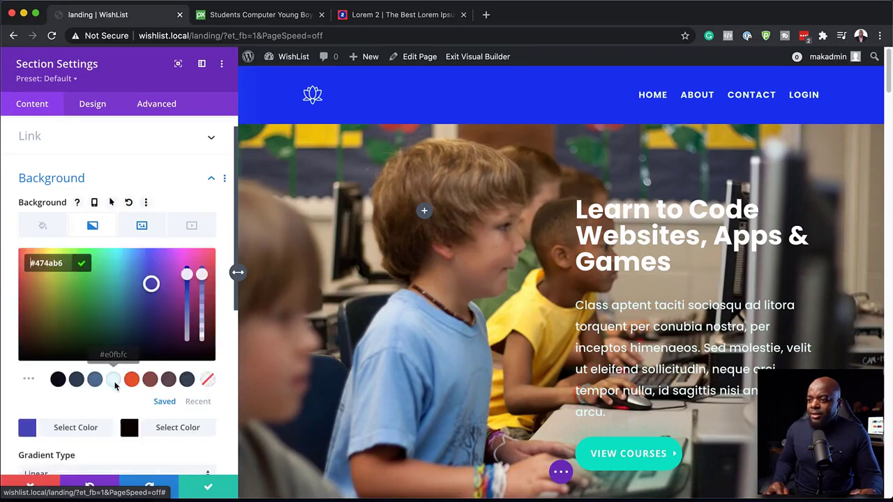
drag(187, 275, 190, 359)
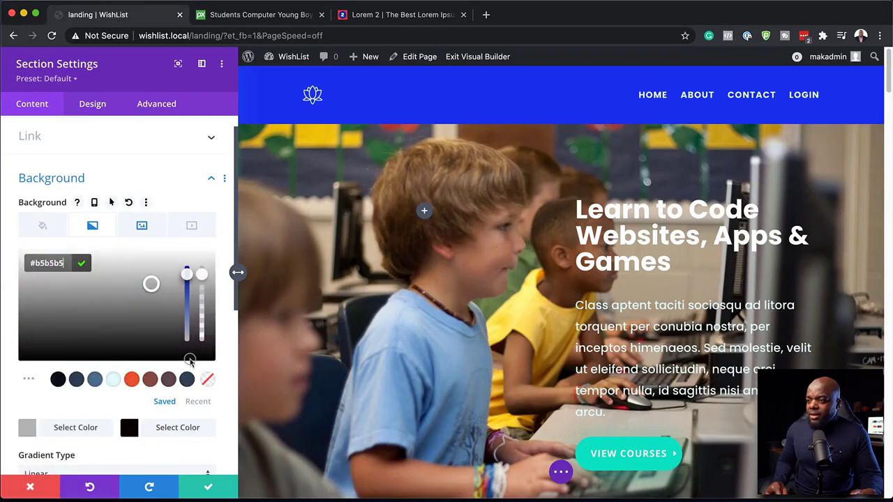
drag(201, 274, 198, 349)
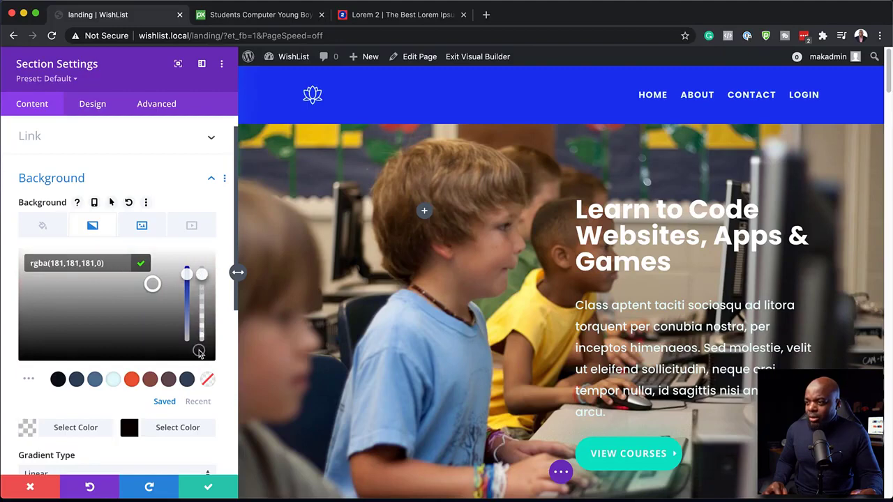
Place the gradient above the hero's background image and check the overlay down the section
scroll(86, 421, down, 8)
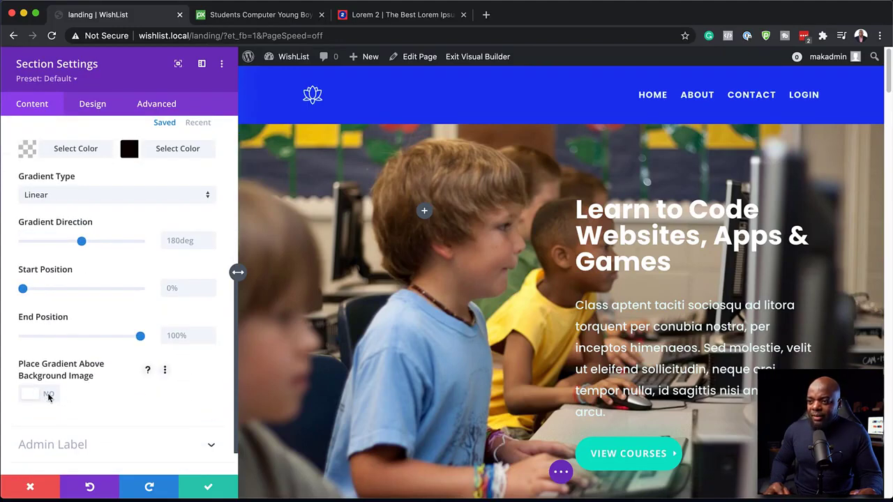
click(48, 396)
scroll(60, 397, down, 1)
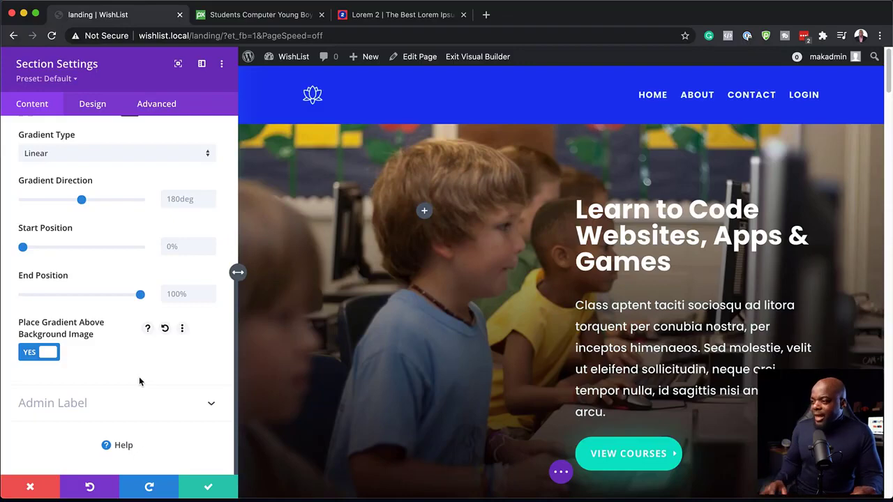
scroll(458, 369, down, 5)
scroll(740, 356, up, 3)
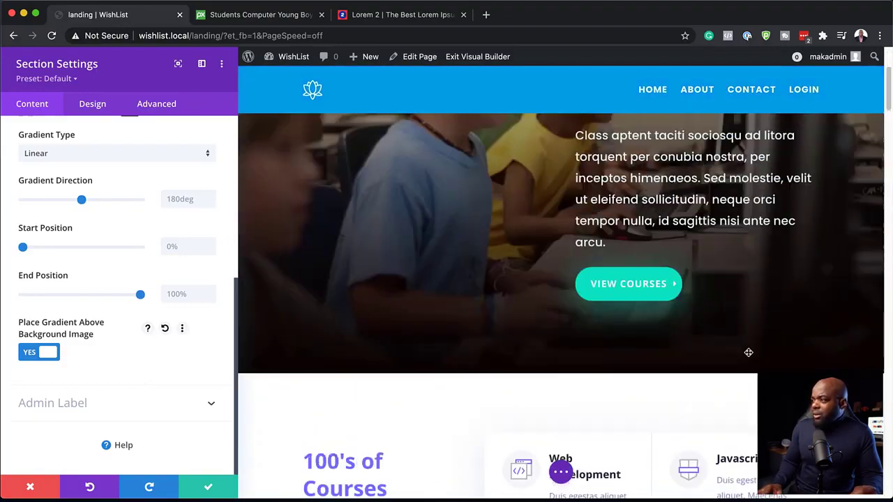
Save the hero section's settings and delete the "100's of Courses" section below it
scroll(729, 361, up, 3)
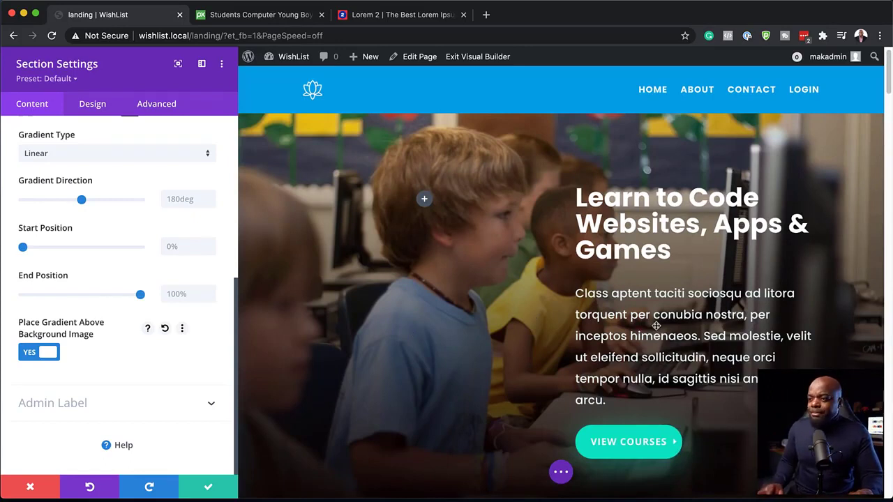
click(206, 490)
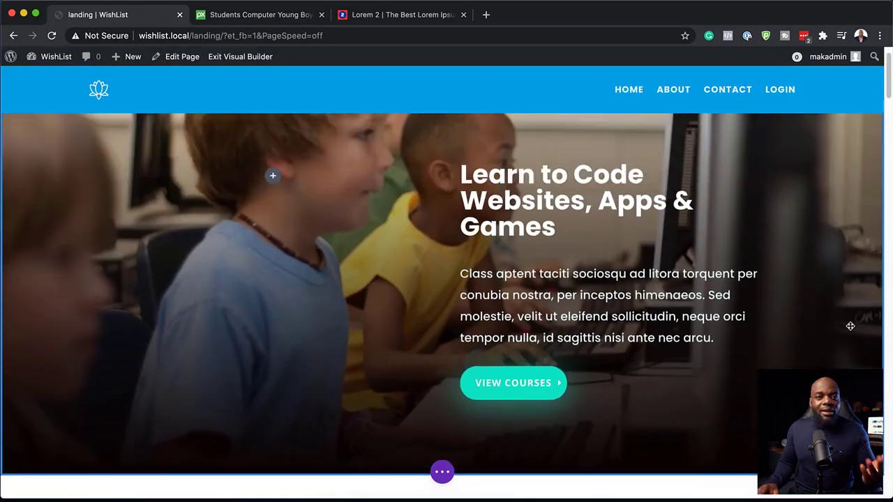
scroll(850, 327, down, 5)
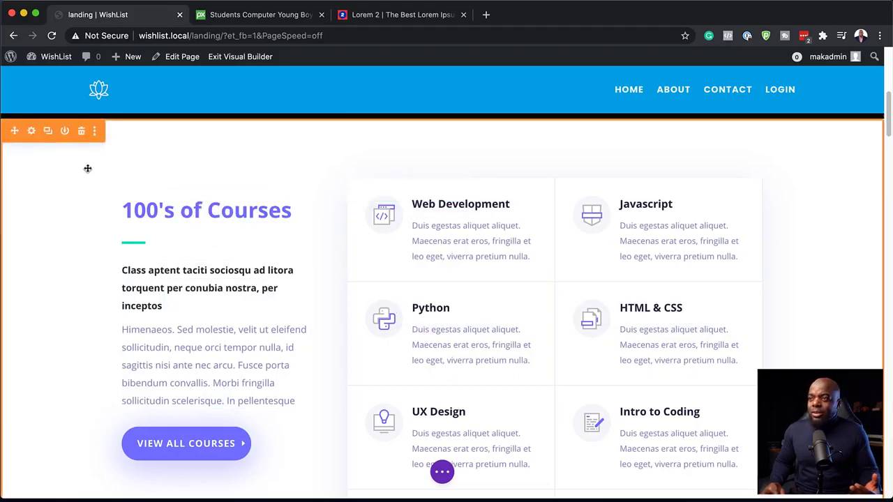
click(82, 132)
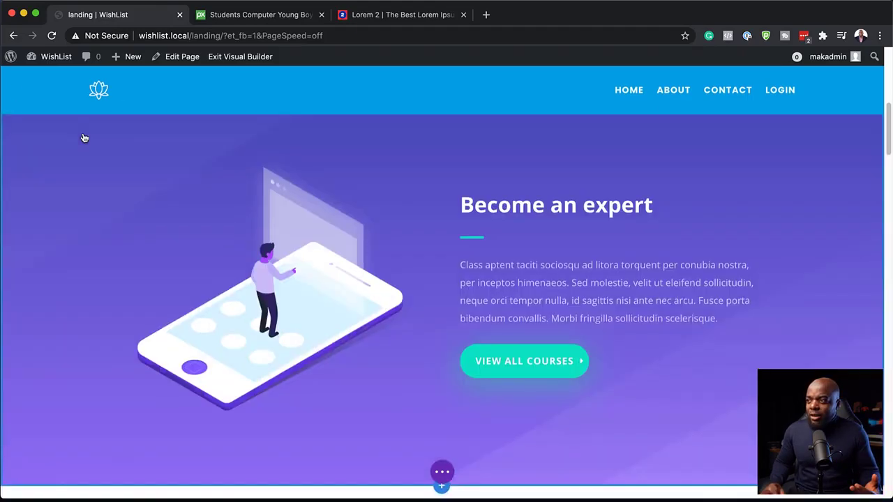
Add a new section directly below the hero with a row of three equal columns, and insert a Blurb module in the first column
scroll(548, 249, up, 5)
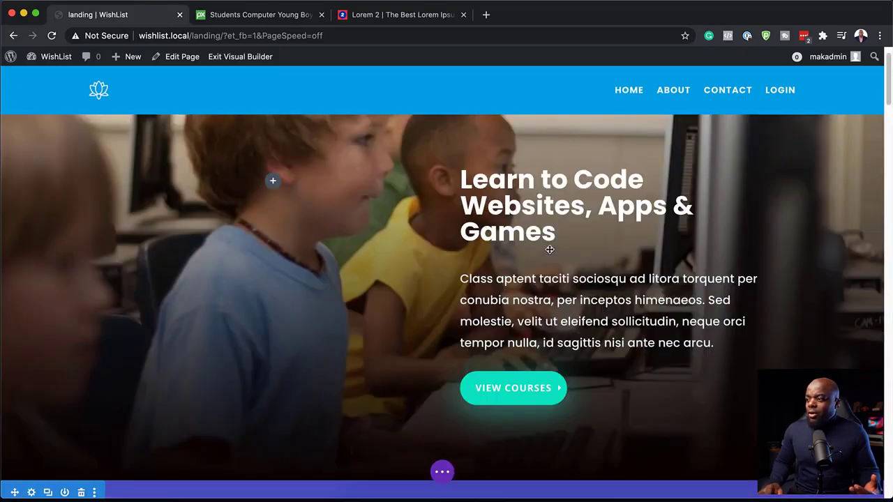
scroll(549, 249, down, 3)
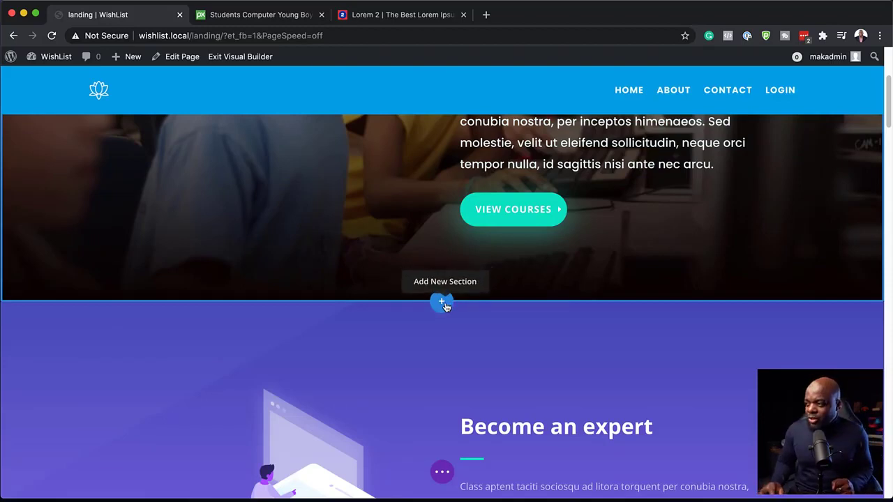
click(442, 304)
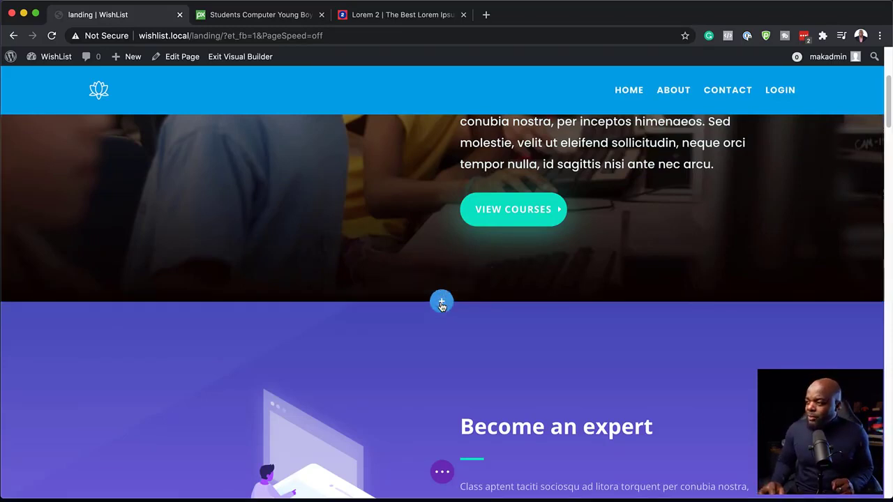
click(384, 269)
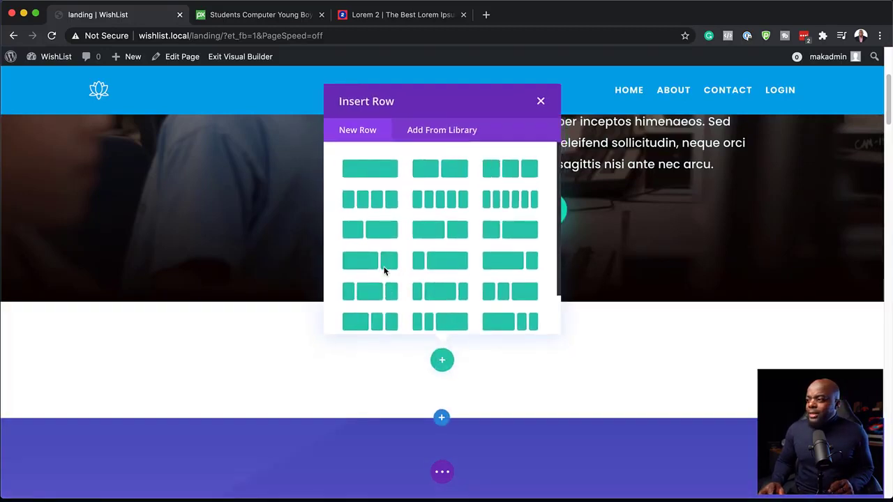
click(518, 172)
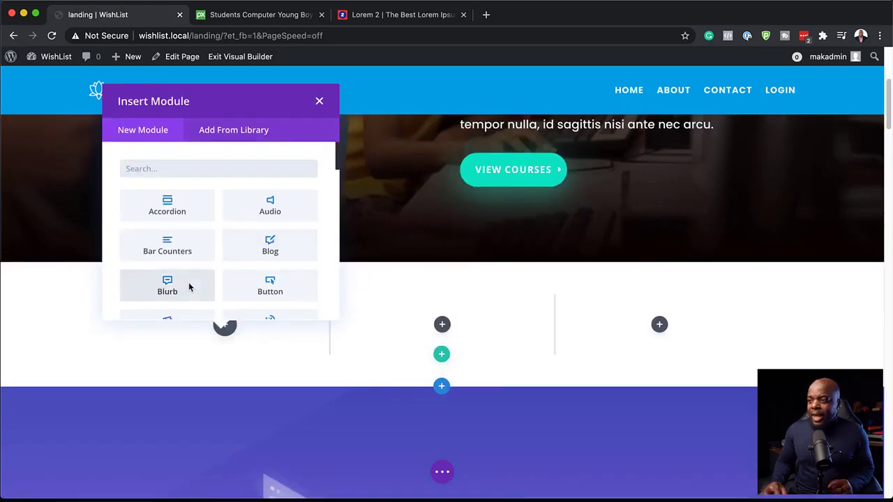
click(187, 288)
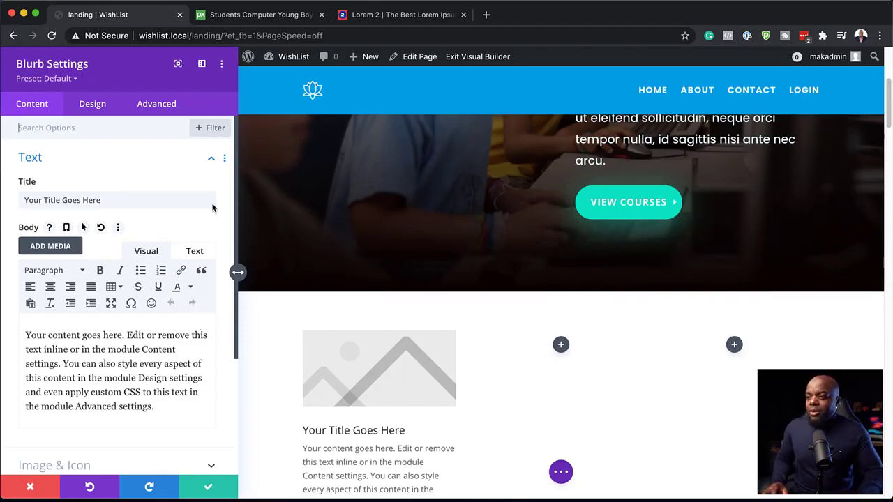
Replace the blurb's placeholder body with the first short paragraph copied from the Lorem 2 website
click(406, 14)
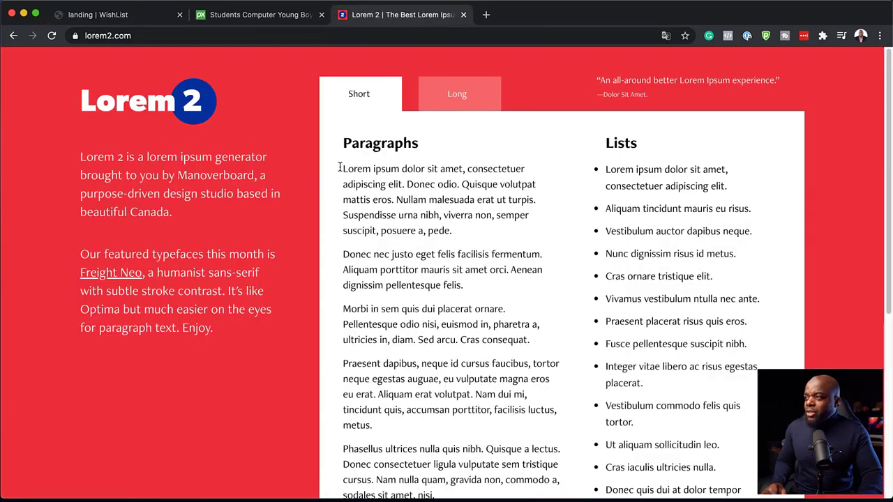
drag(343, 168, 457, 229)
key(super+c)
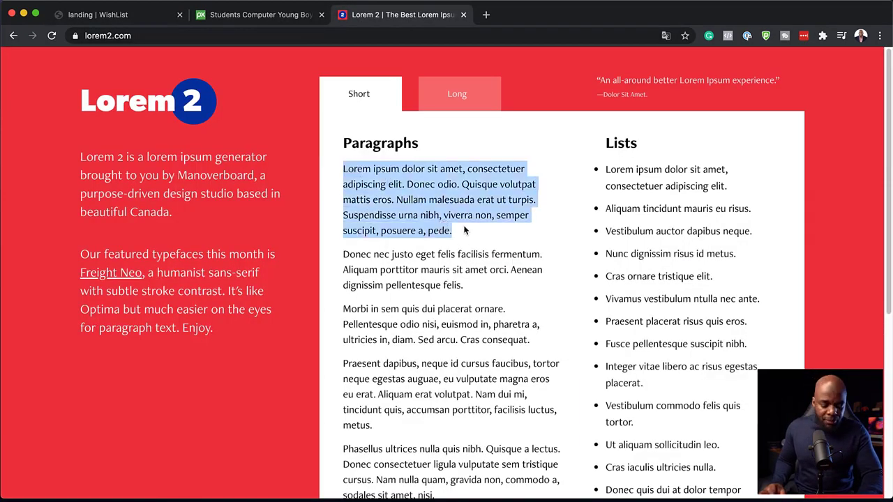
click(109, 21)
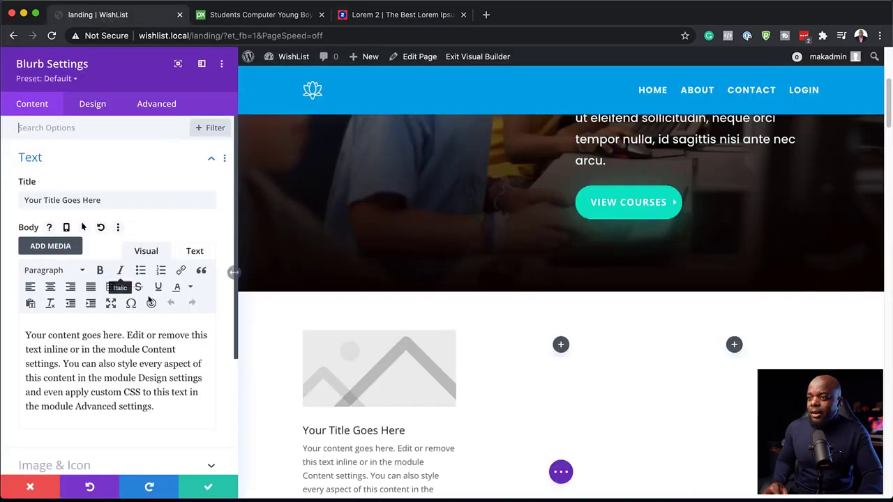
drag(155, 407, 21, 323)
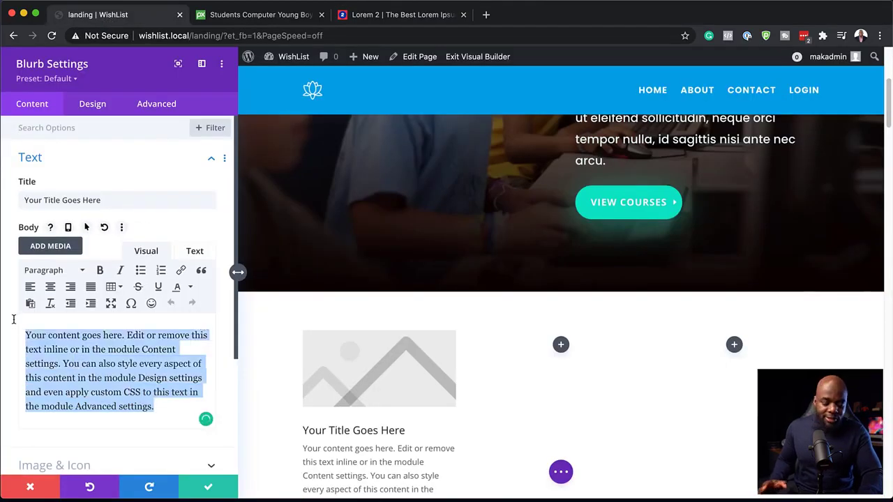
key(super+v)
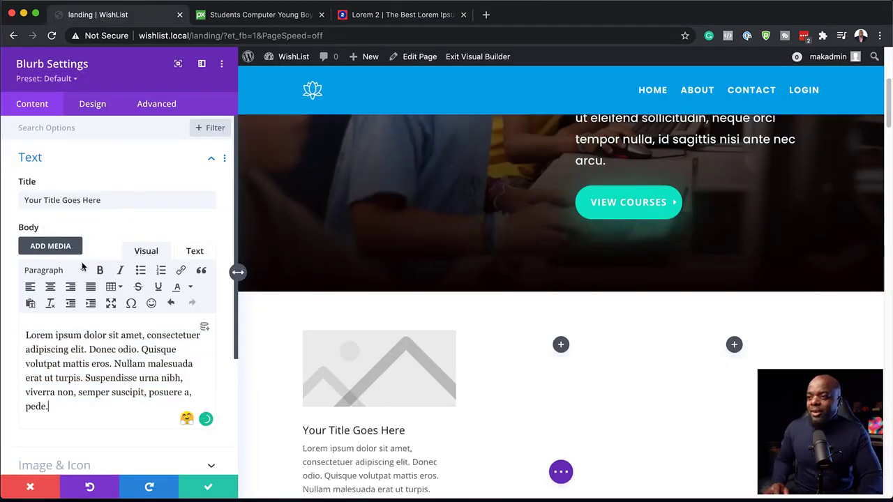
Replace the blurb's title with "Nullam malesuada erat", copied from its body text
triple_click(109, 200)
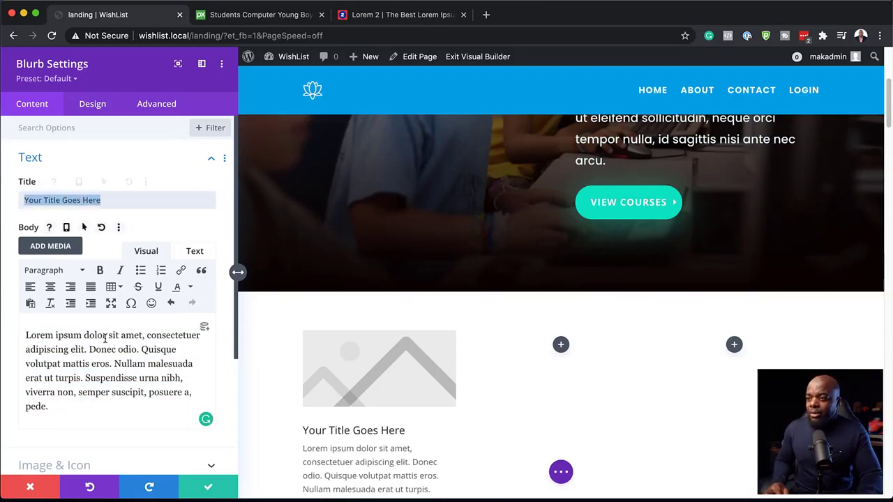
drag(116, 362, 48, 378)
key(super+c)
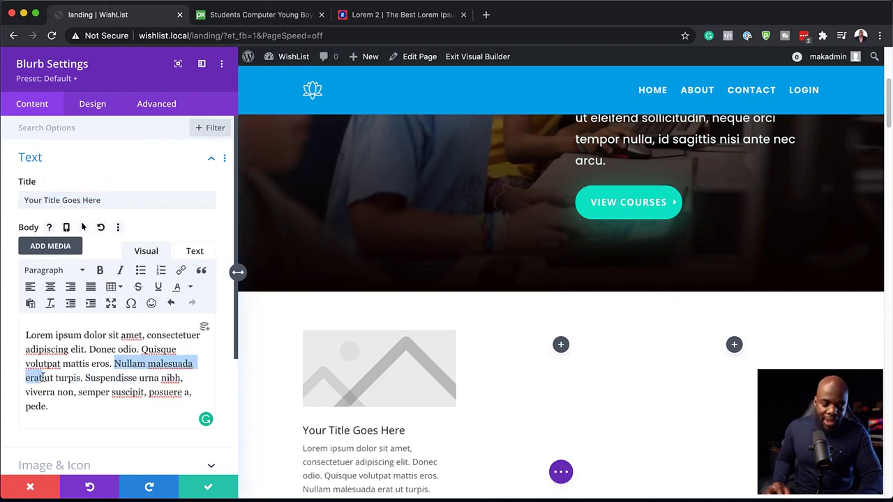
triple_click(108, 201)
key(super+v)
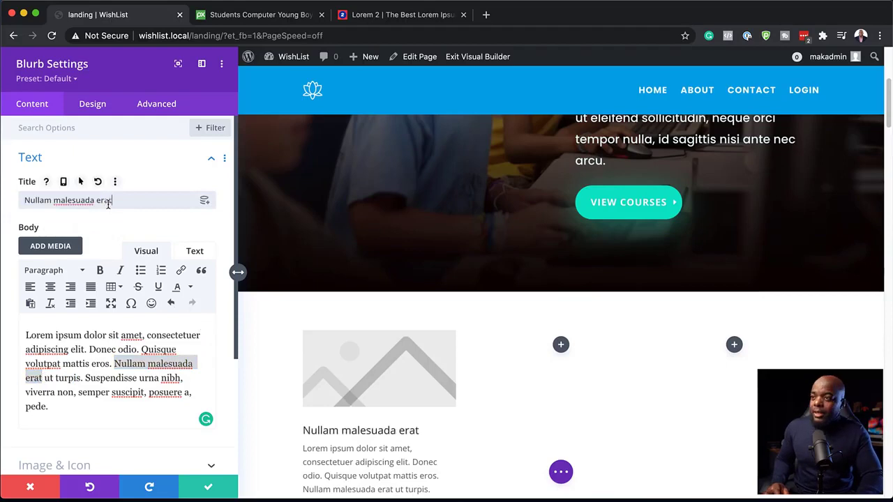
Switch the blurb from an image to an icon and choose the plain outlined folder
scroll(167, 336, down, 5)
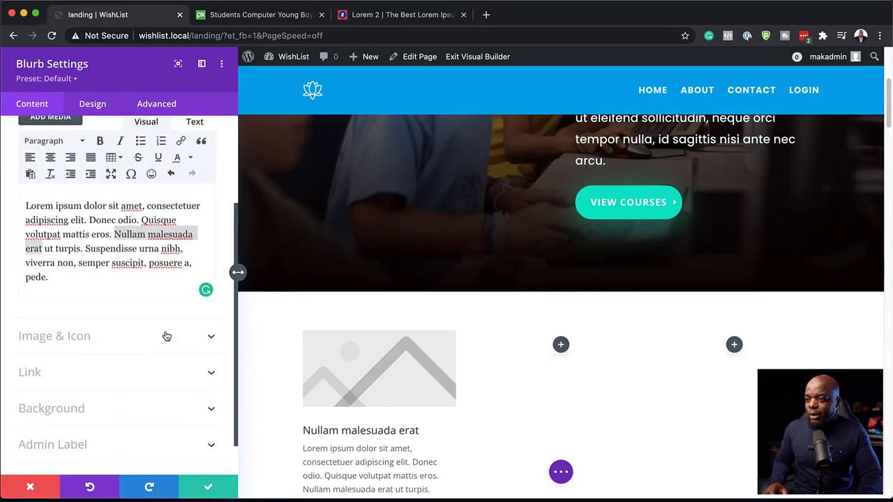
click(92, 339)
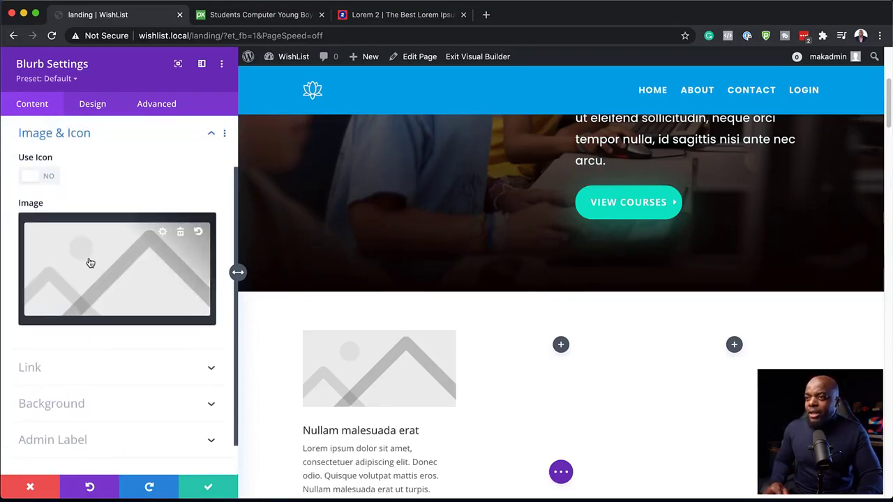
click(50, 177)
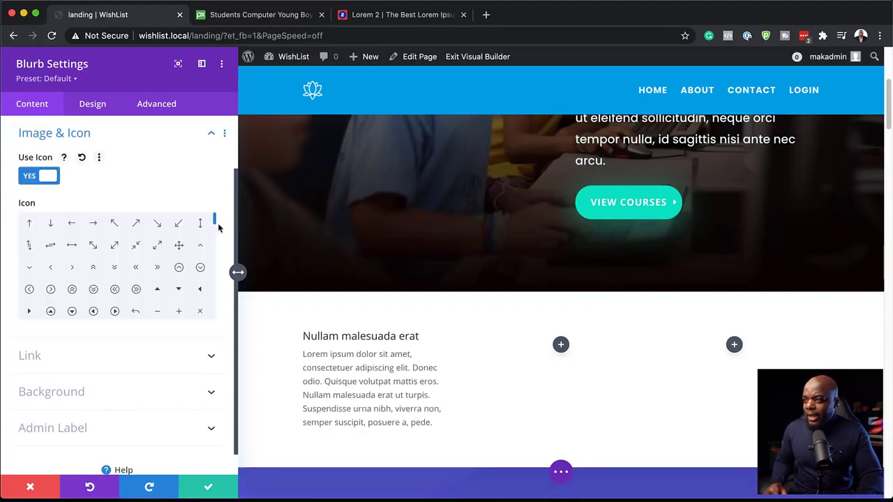
drag(216, 222, 217, 239)
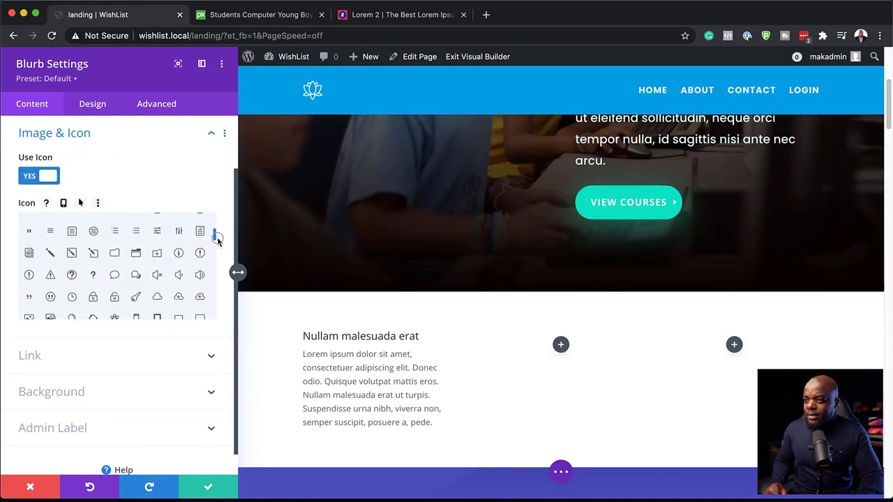
click(116, 254)
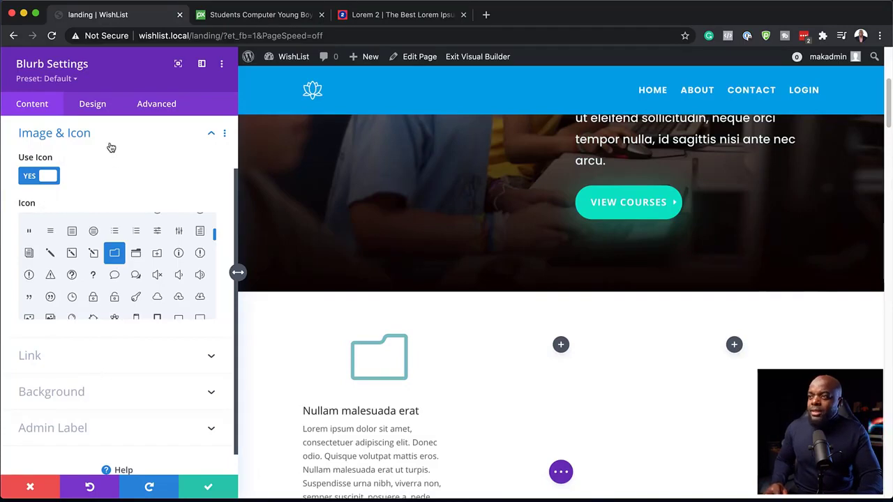
Set the blurb's text alignment to centered in its design settings
click(97, 108)
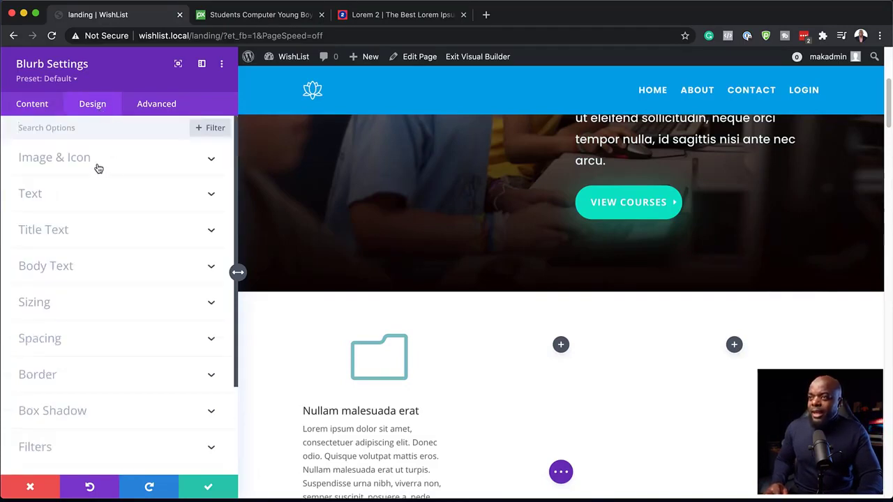
click(63, 196)
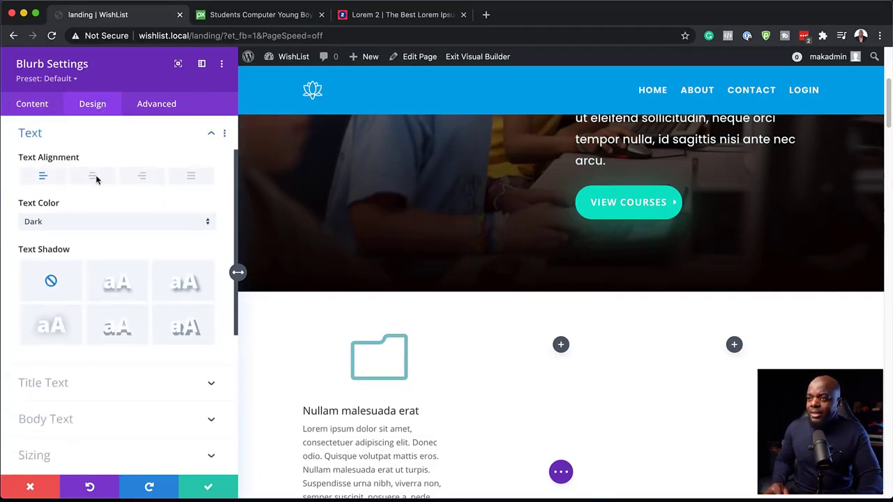
click(95, 178)
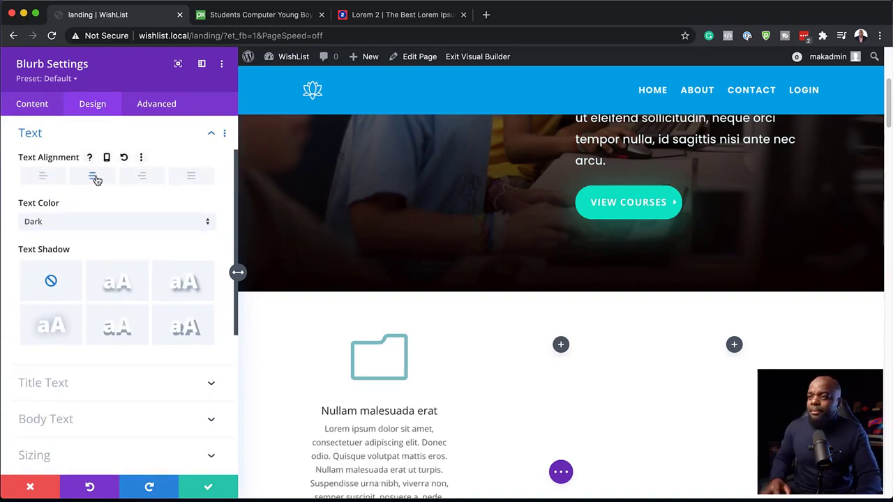
Set the blurb's title font to Poppins
scroll(127, 207, up, 2)
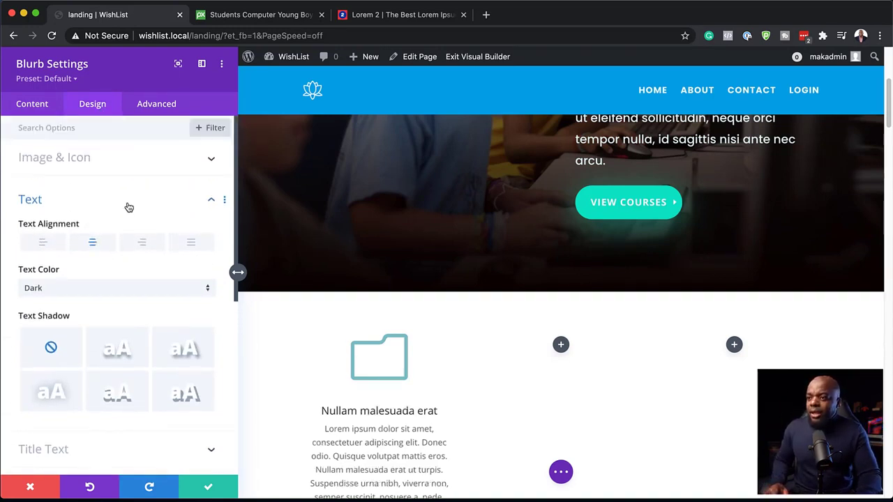
scroll(128, 207, down, 3)
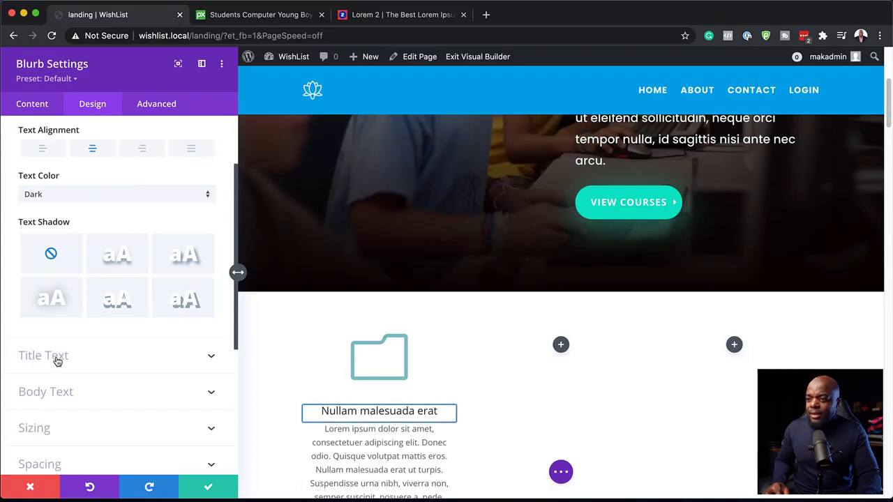
click(58, 360)
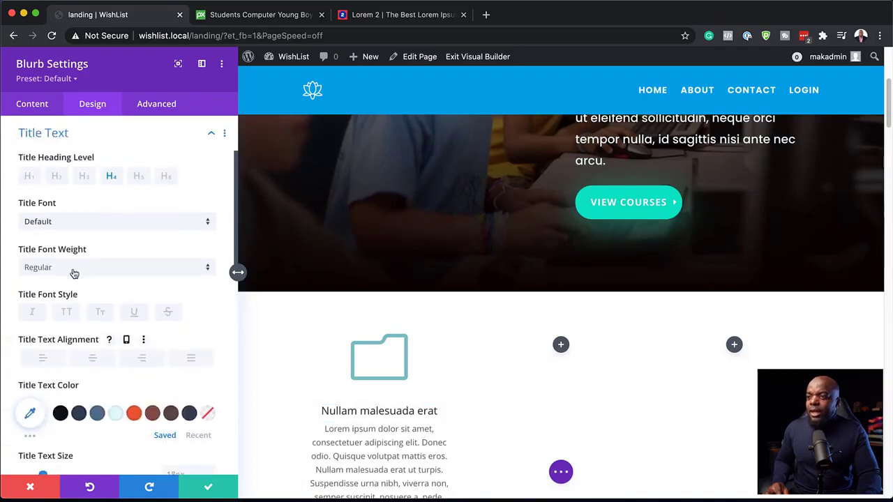
click(71, 222)
click(80, 166)
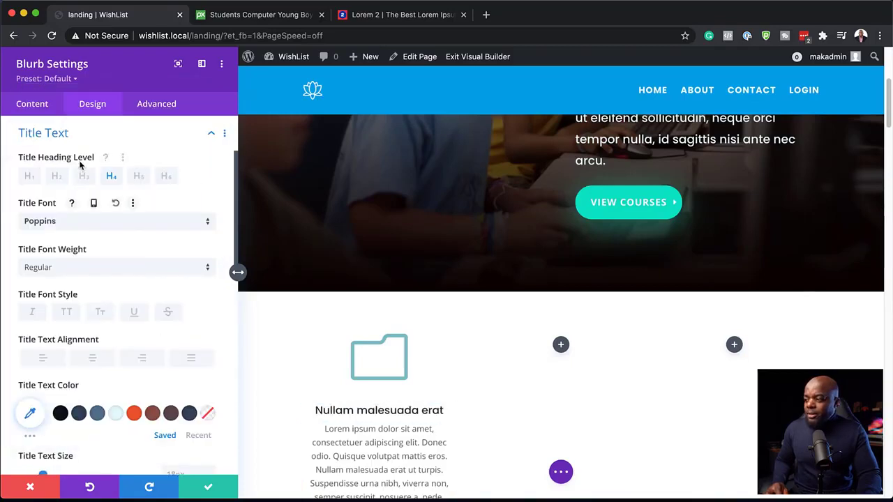
Set the blurb's body font to Poppins
scroll(121, 404, down, 2)
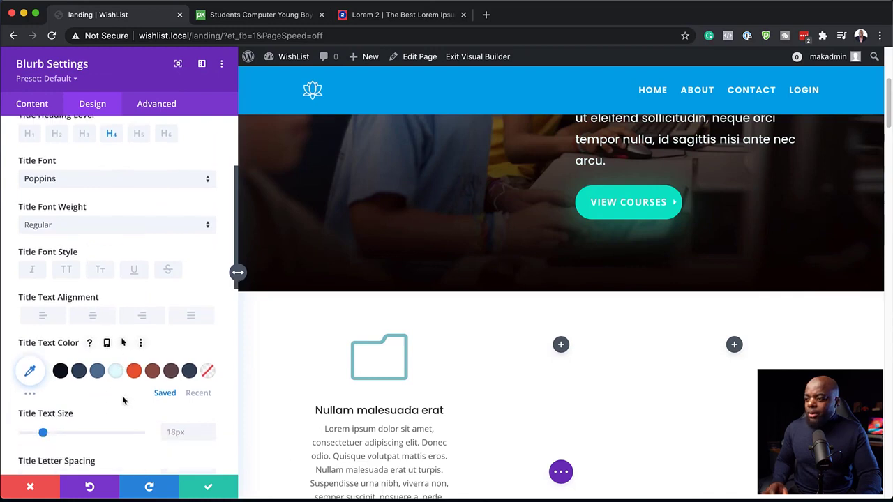
scroll(340, 436, down, 2)
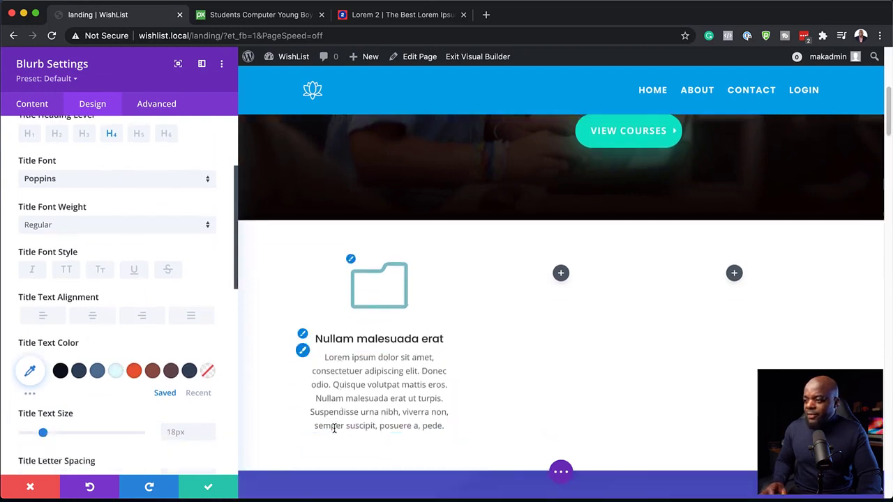
click(303, 352)
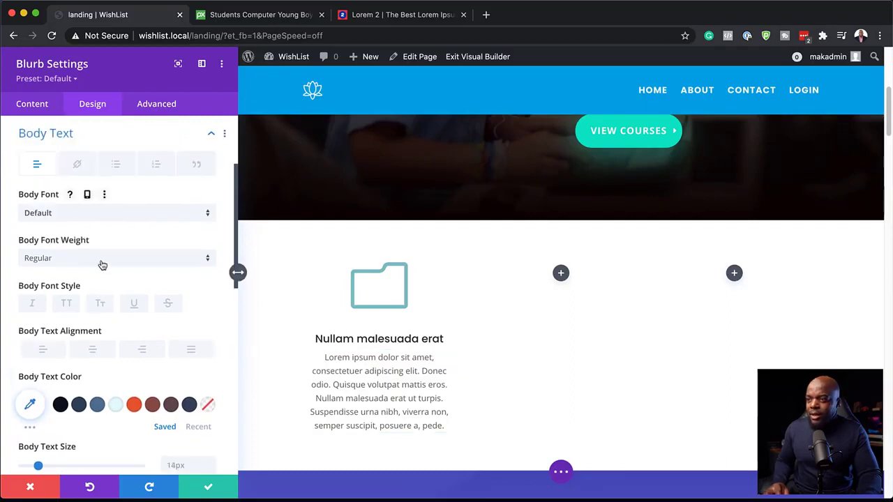
click(84, 214)
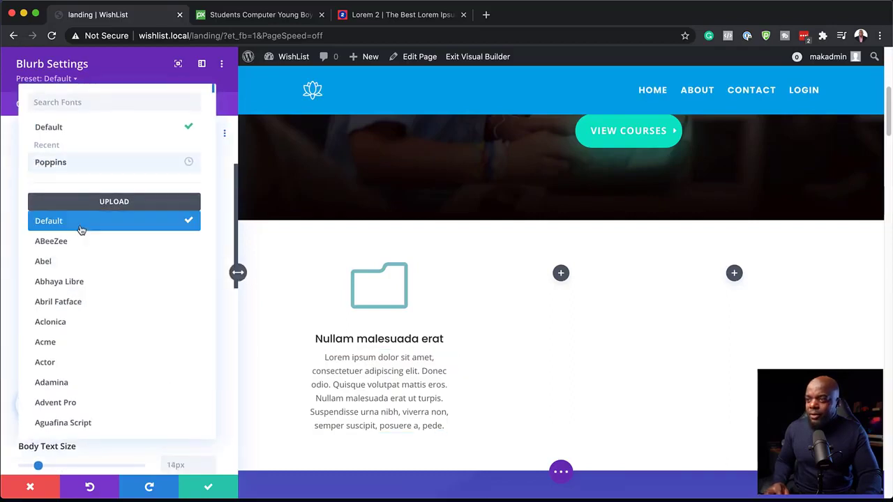
click(96, 163)
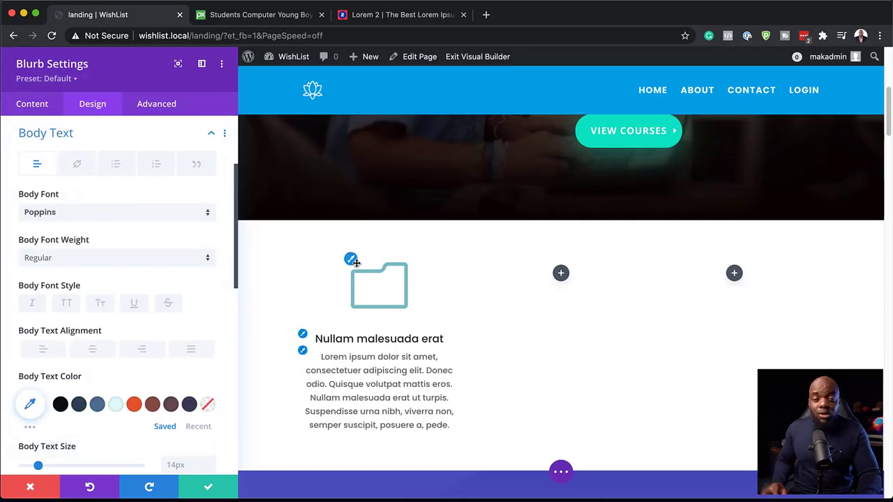
Enable the circle behind the blurb's icon and set the circle color to #e0fbfc
click(351, 259)
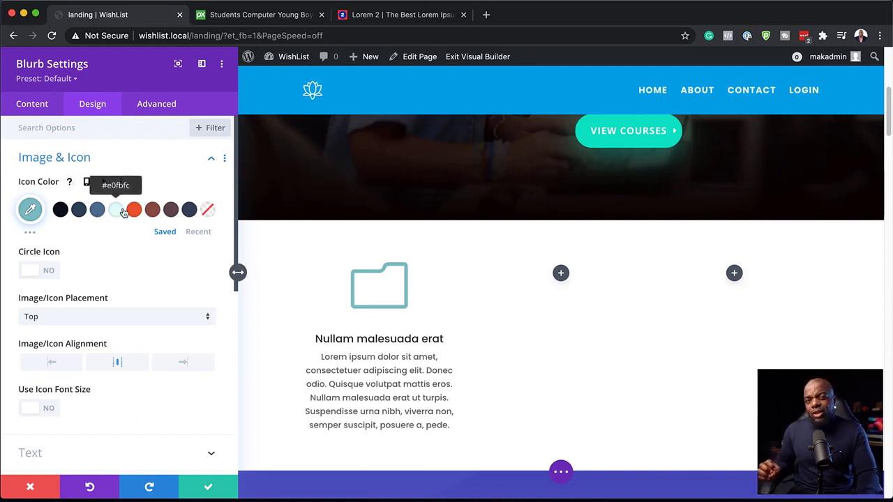
click(52, 273)
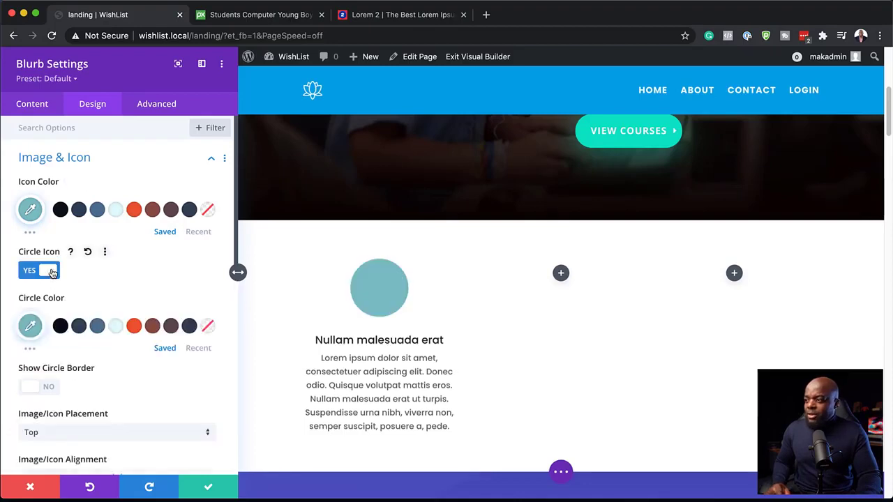
click(117, 326)
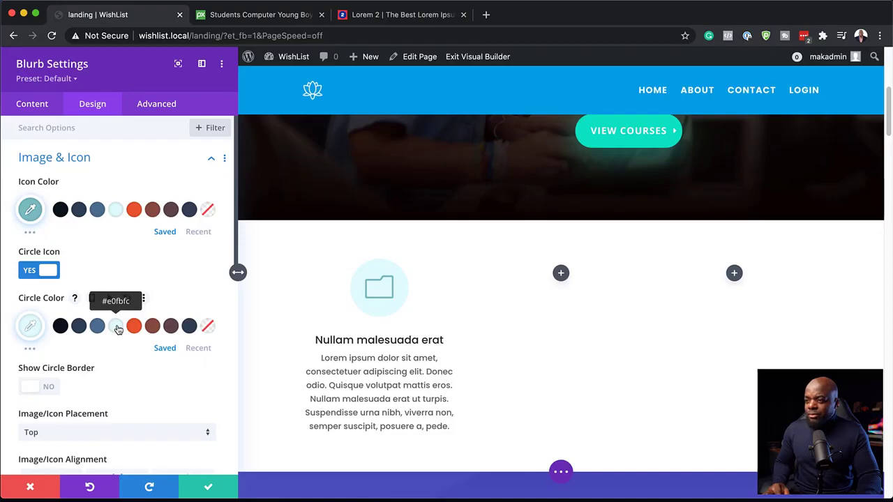
Enable a custom icon font size for the blurb and set it to 30px
scroll(151, 371, down, 2)
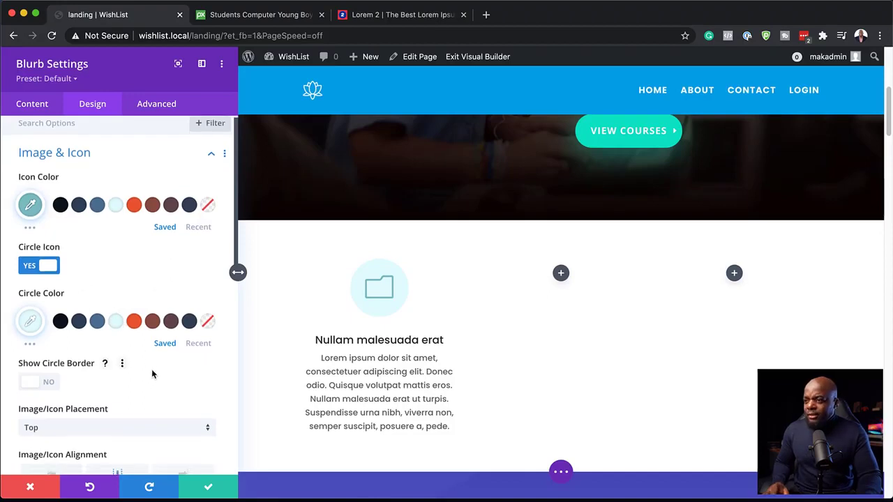
scroll(151, 371, down, 5)
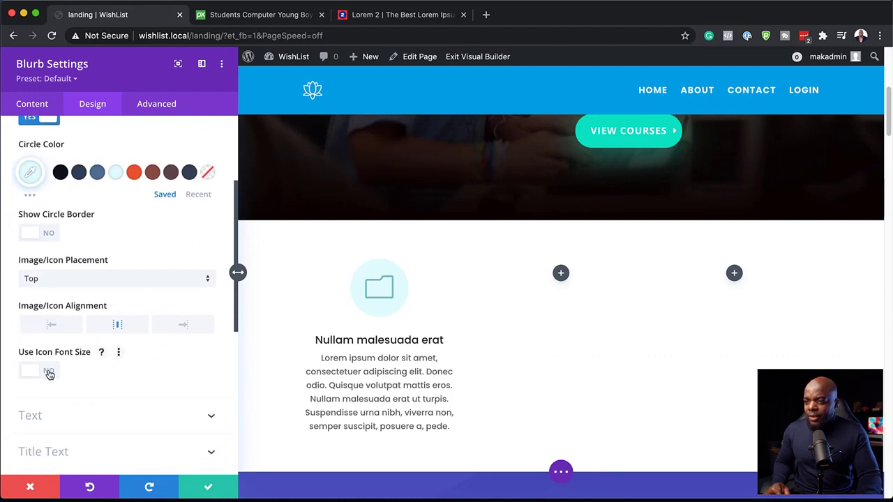
click(49, 375)
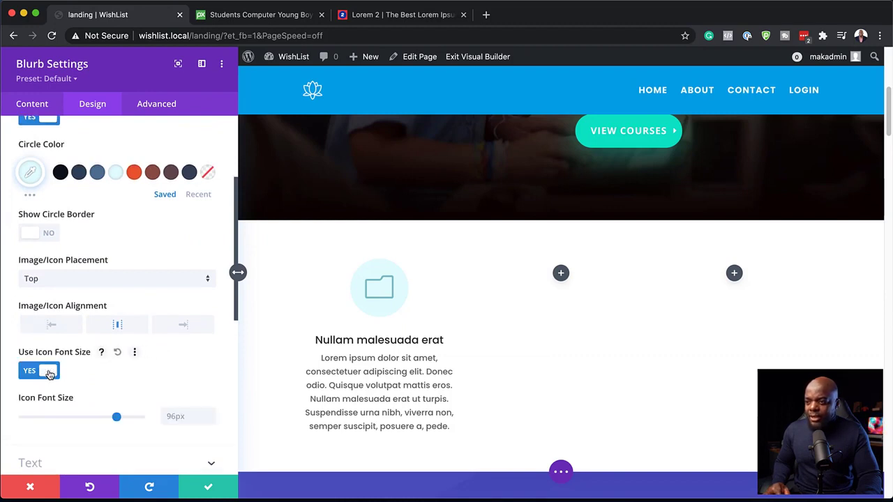
drag(109, 418, 51, 417)
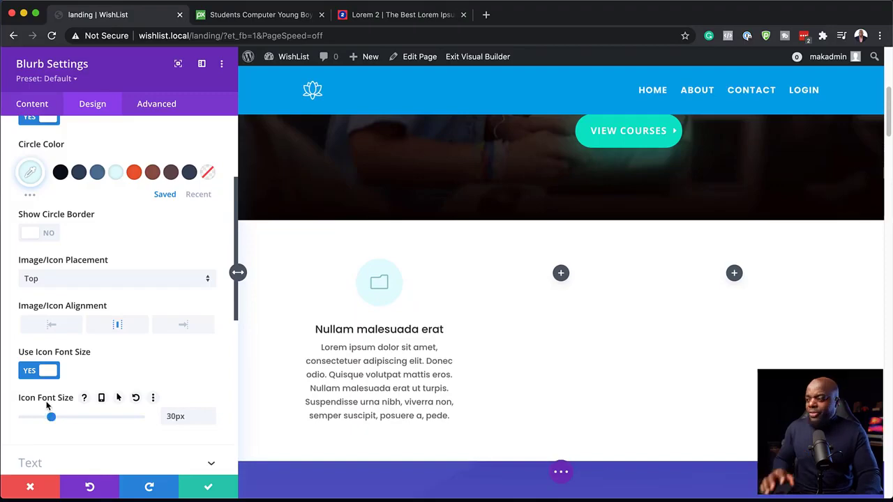
scroll(482, 372, down, 3)
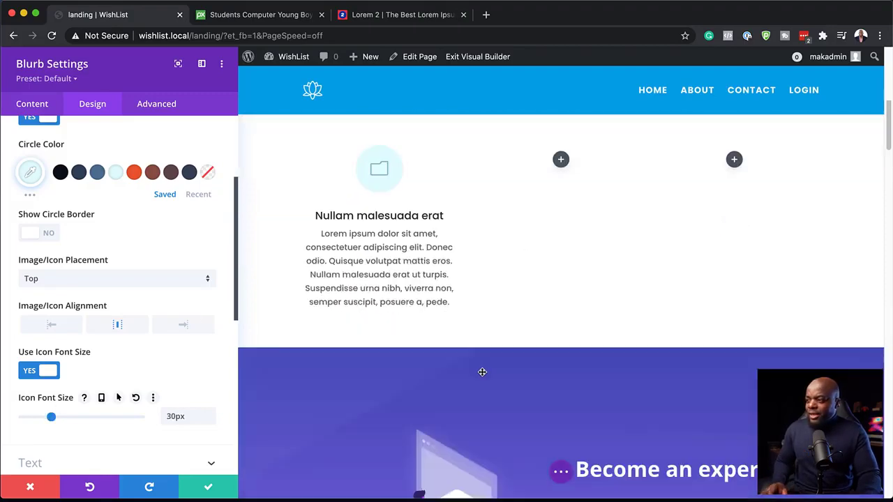
scroll(482, 371, up, 5)
scroll(482, 372, down, 3)
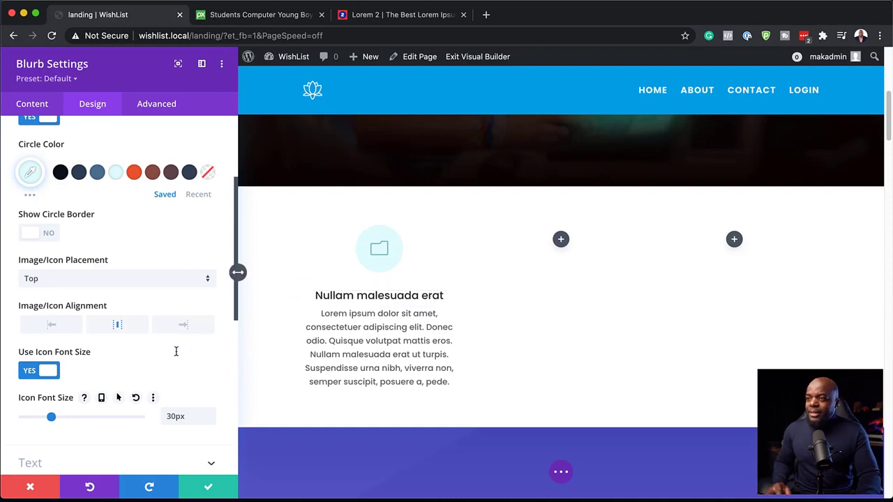
Set the blurb's padding to 2vw on all four sides, linking top with bottom and left with right
scroll(155, 273, up, 4)
scroll(155, 273, down, 10)
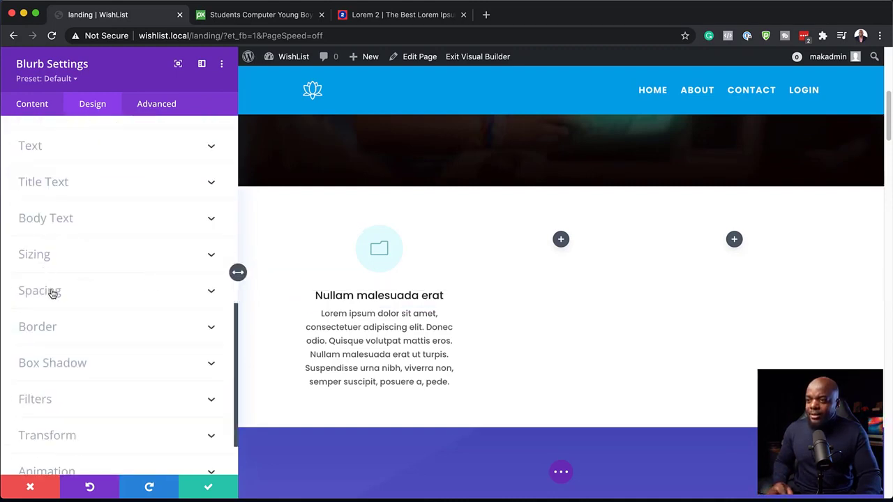
click(54, 294)
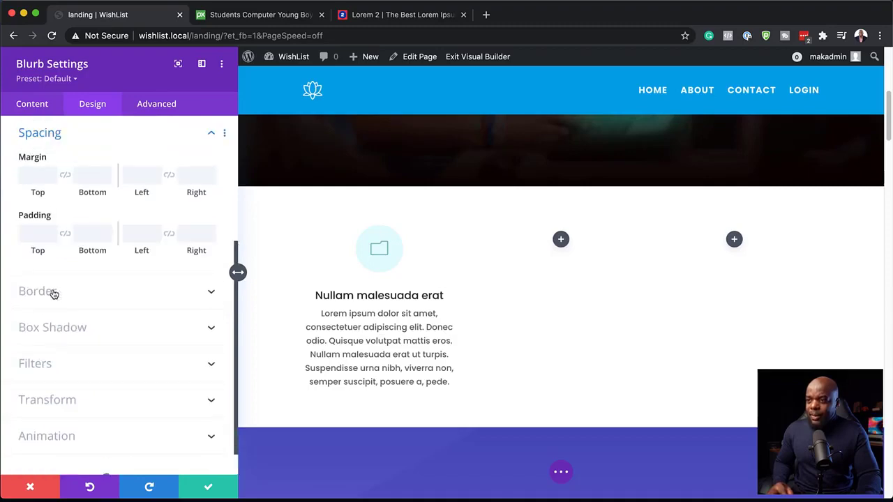
click(35, 234)
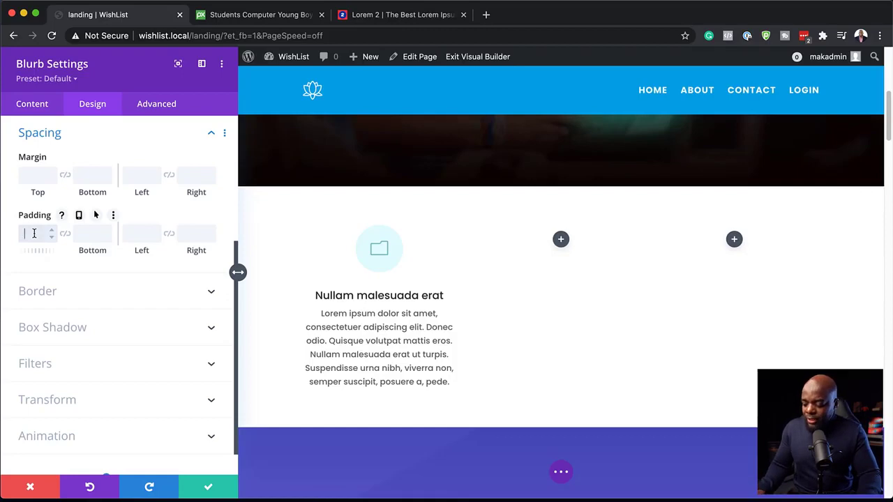
text(2vw)
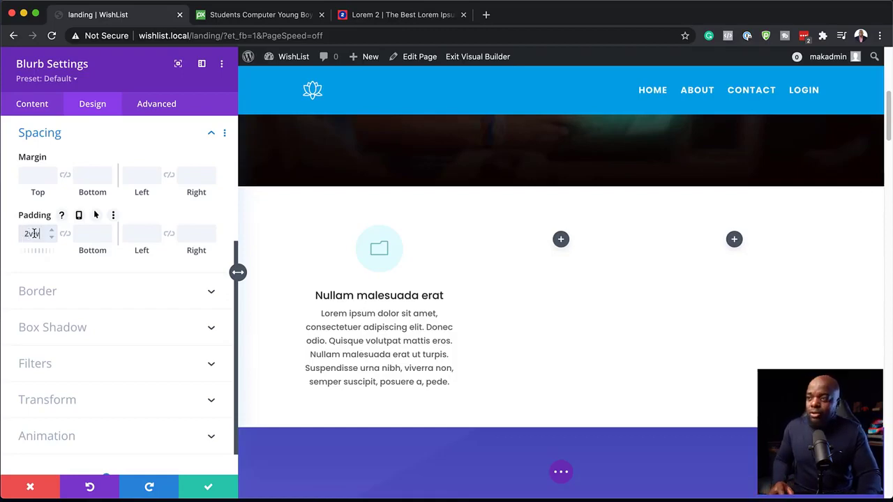
key(Return)
click(65, 234)
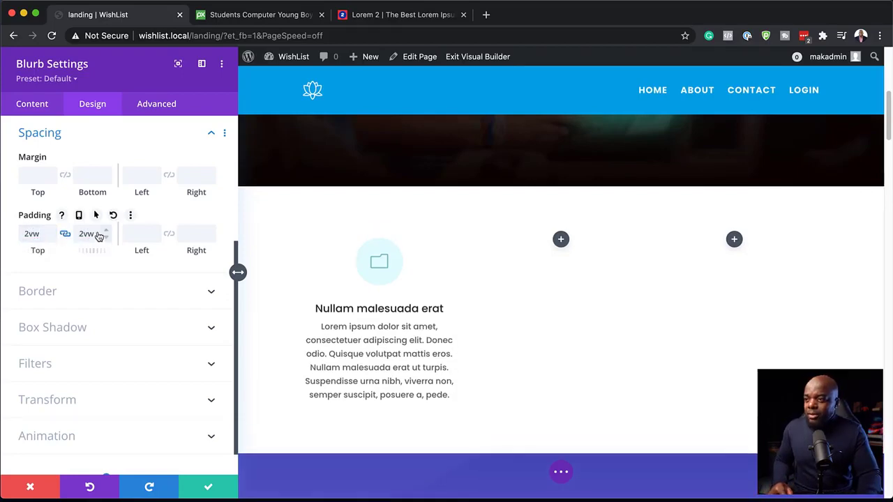
double_click(97, 233)
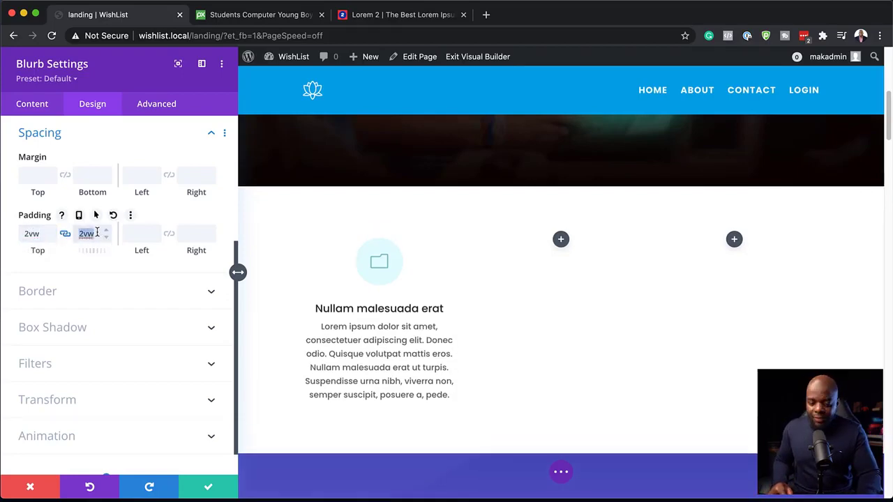
click(142, 235)
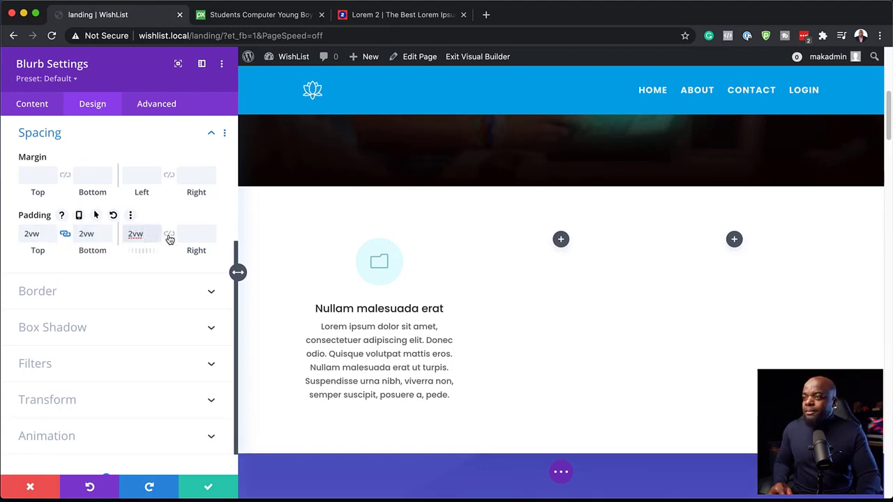
click(169, 236)
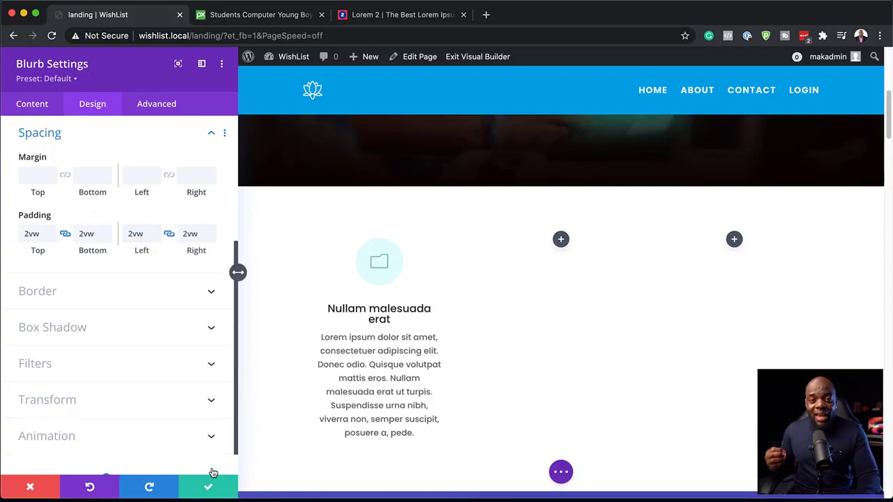
Give the blurb a #e0fbfc background color after trying #ec5732
click(33, 105)
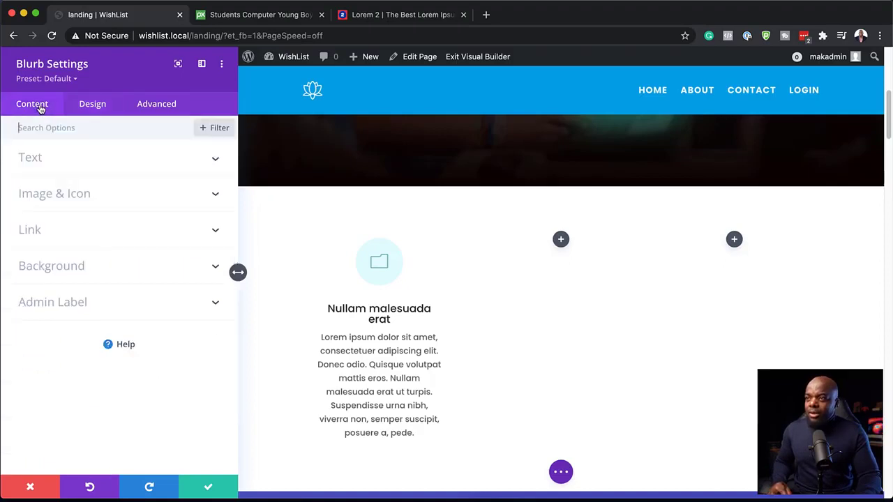
click(73, 269)
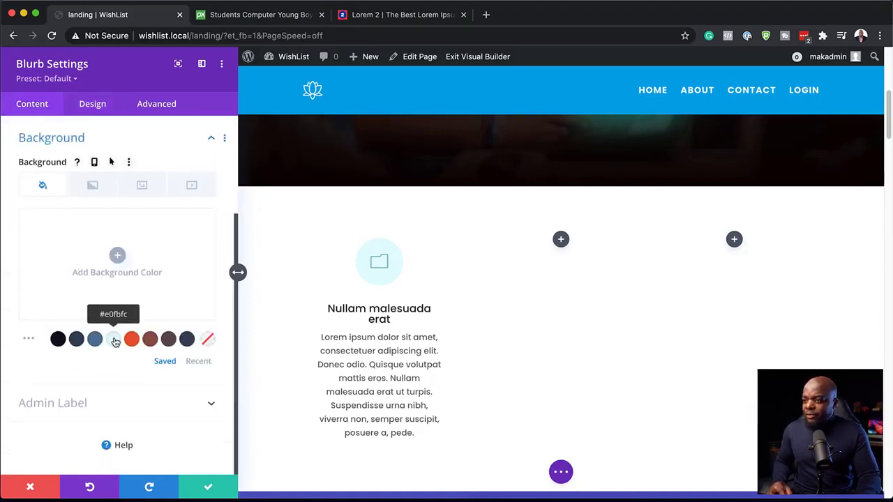
click(113, 340)
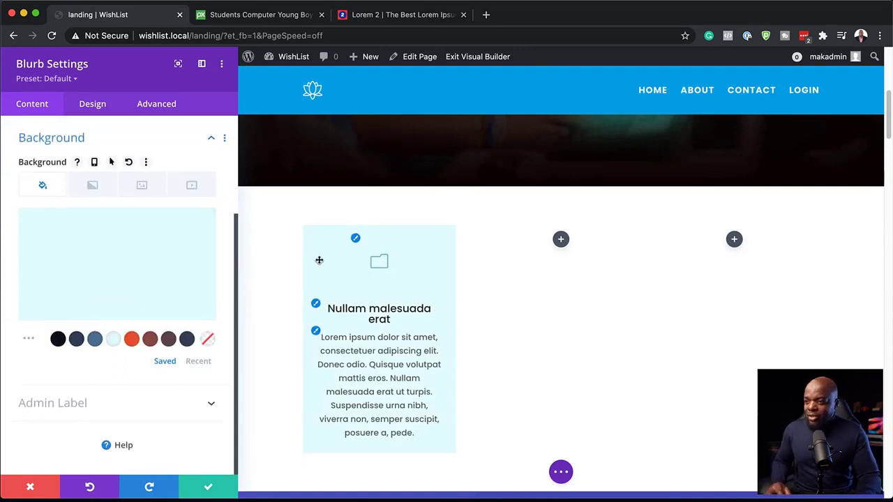
click(133, 340)
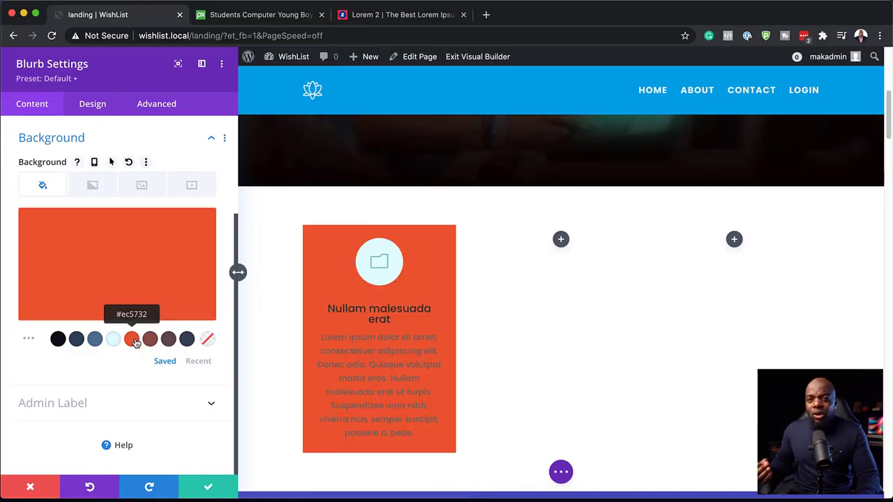
click(112, 341)
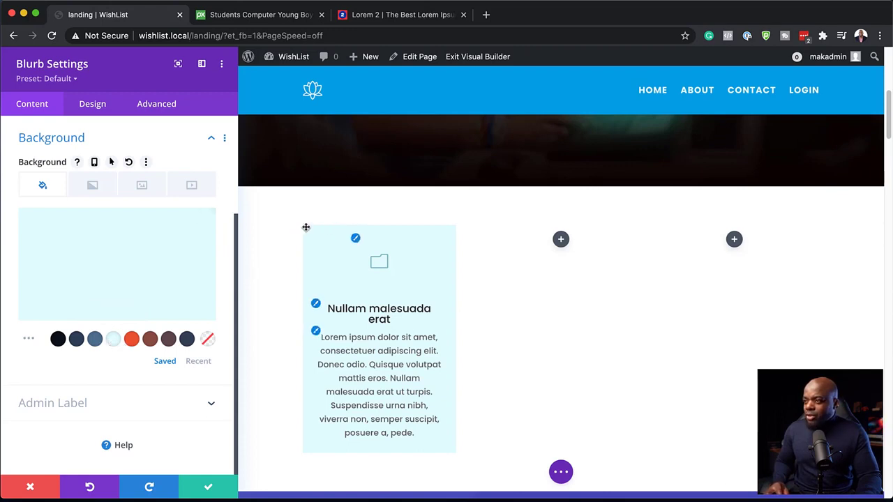
Round all four corners of the blurb's border by 3px
click(99, 106)
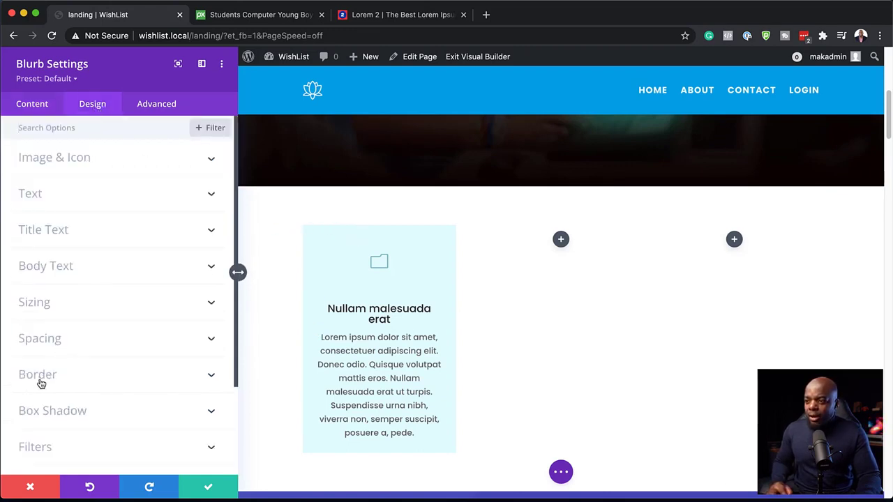
click(39, 376)
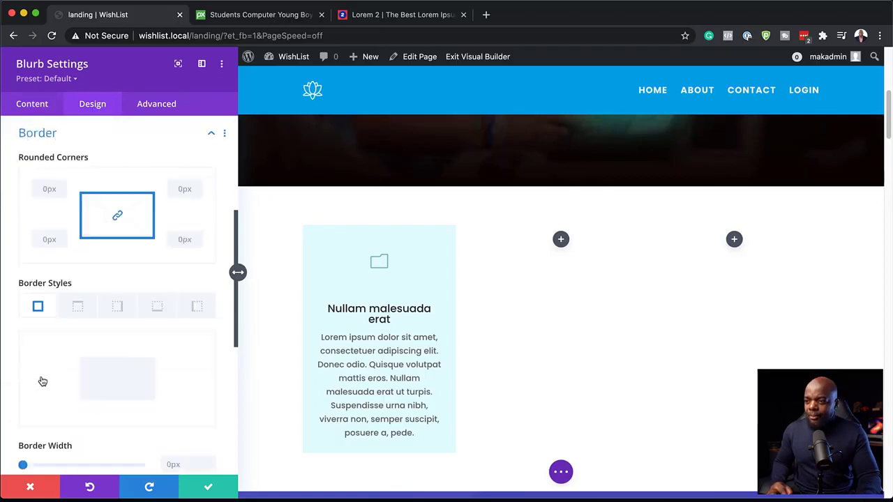
click(46, 240)
text(3)
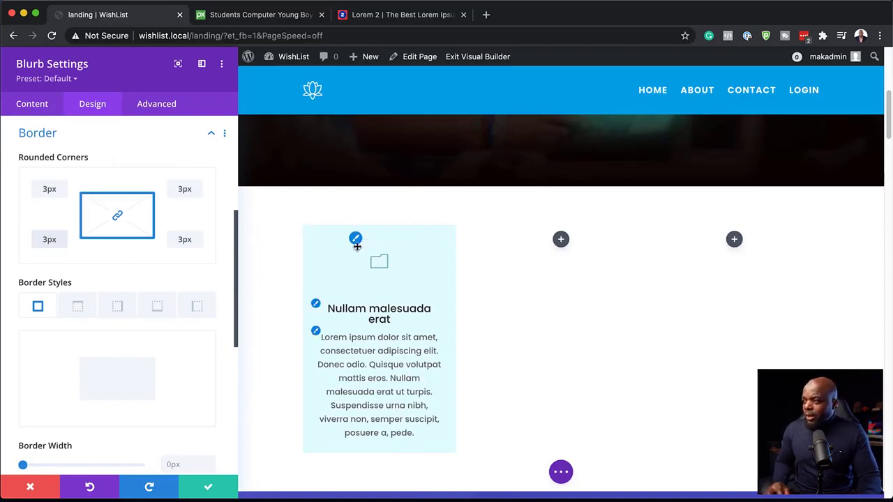
Set the blurb's circle color to #507291 and its icon color to #e0fbfc, and save the blurb settings
click(356, 239)
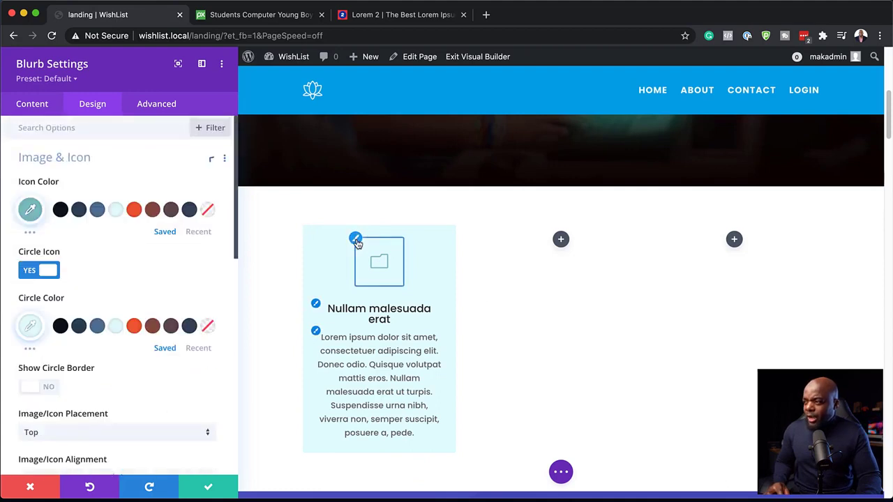
click(97, 210)
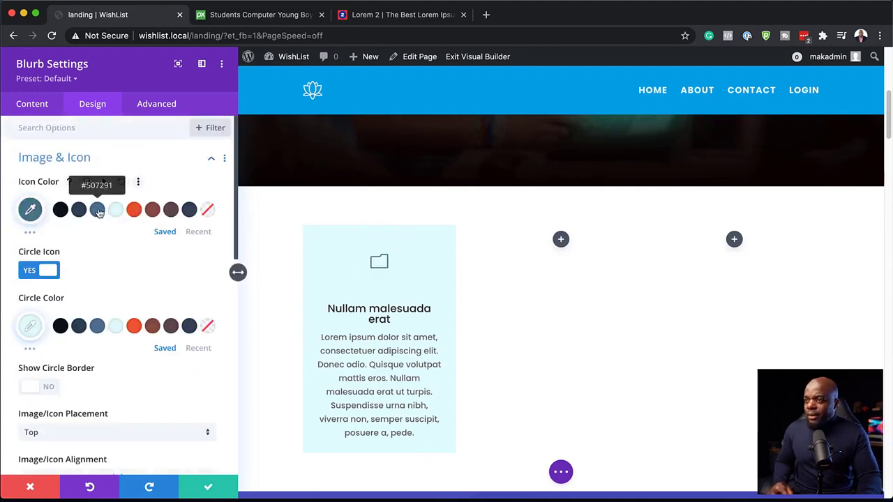
click(97, 326)
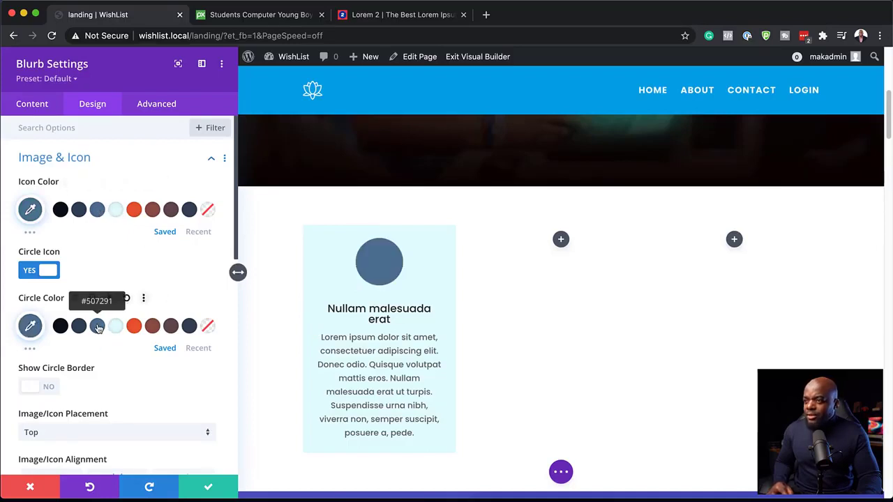
click(117, 212)
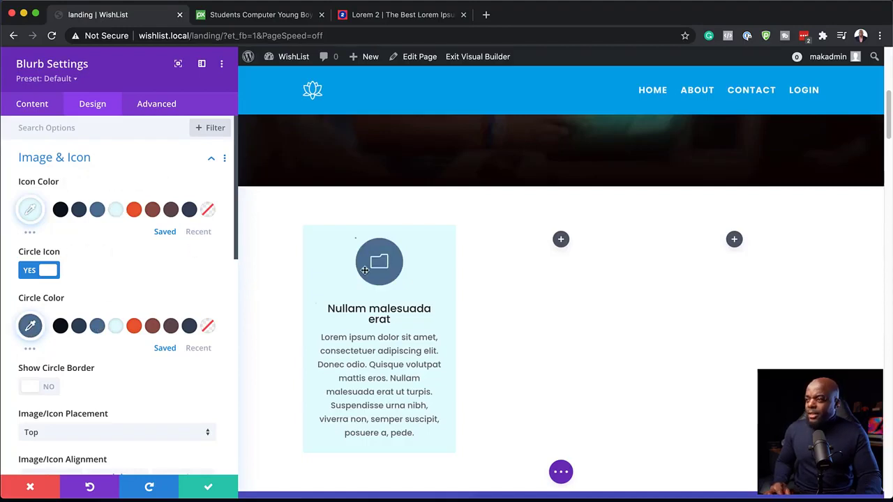
click(207, 488)
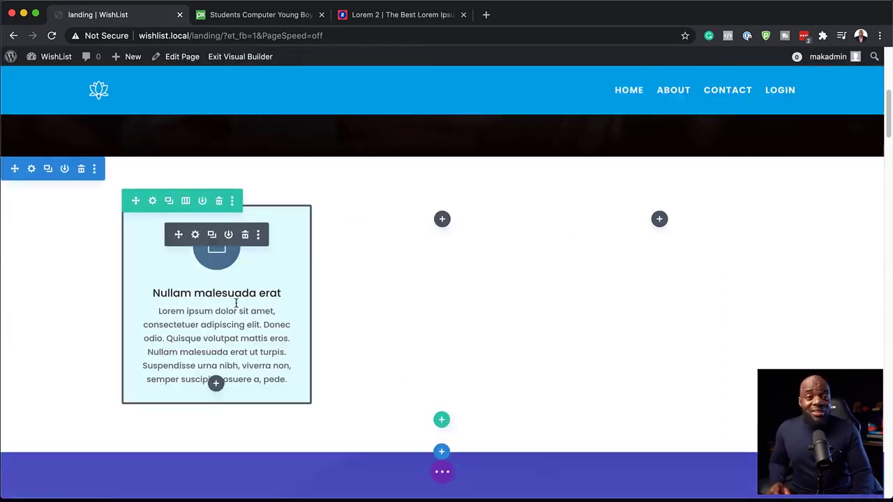
Duplicate the styled blurb to fill the row, placing one blurb each in the second and third columns
click(213, 236)
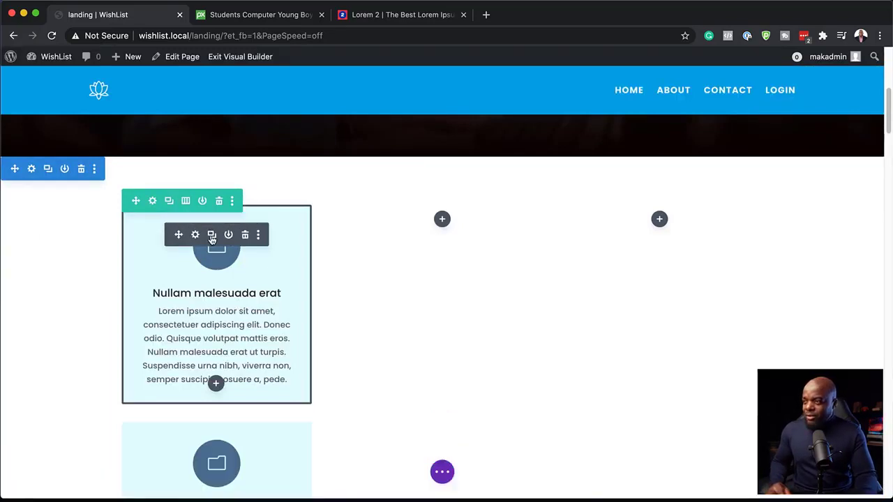
drag(178, 237, 451, 223)
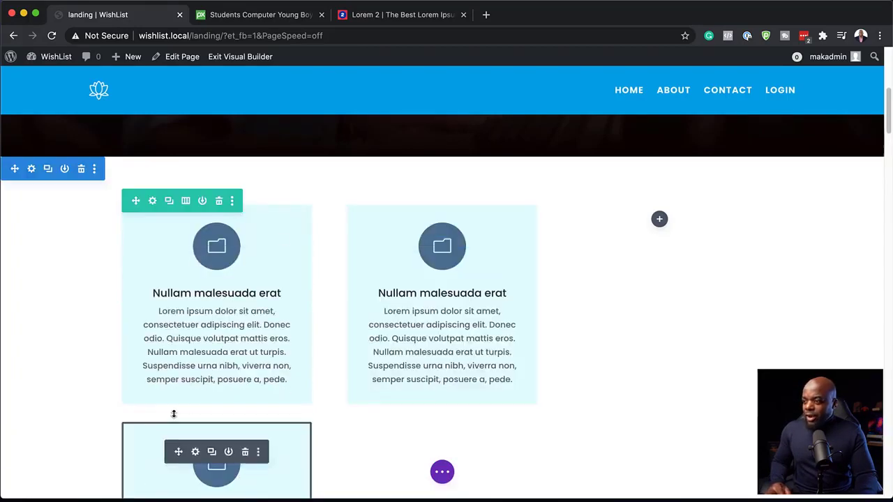
drag(178, 451, 667, 228)
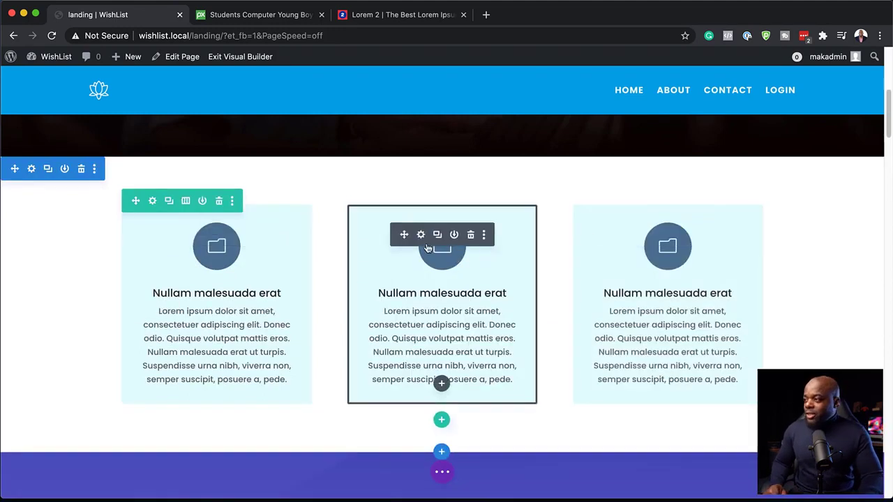
Change the second blurb's icon from the folder to the horizontal sliders icon and save its settings
click(421, 235)
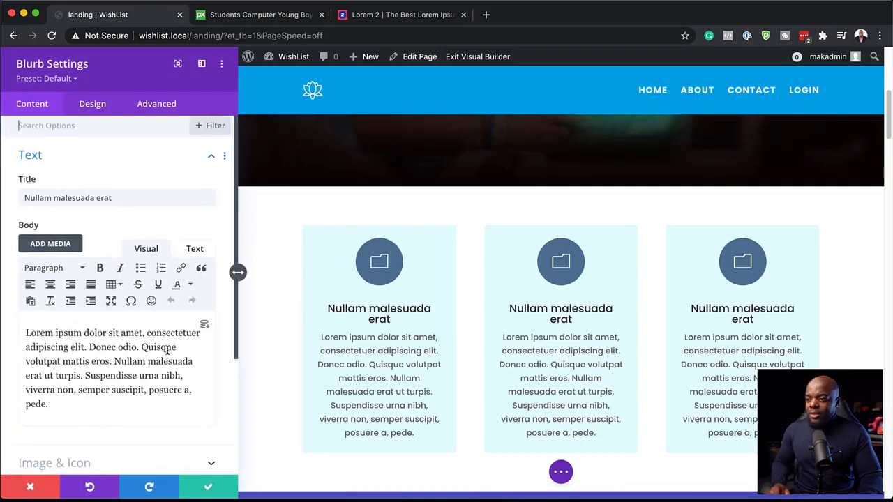
scroll(167, 351, down, 4)
click(78, 302)
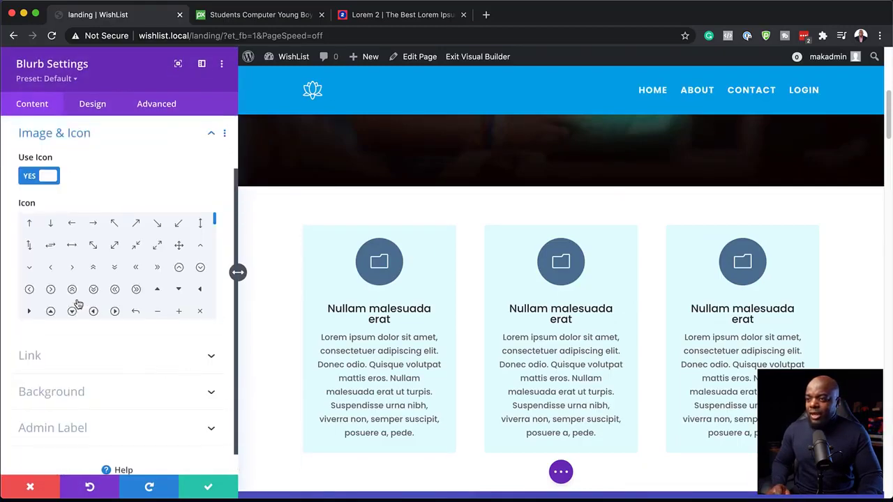
drag(215, 222, 219, 233)
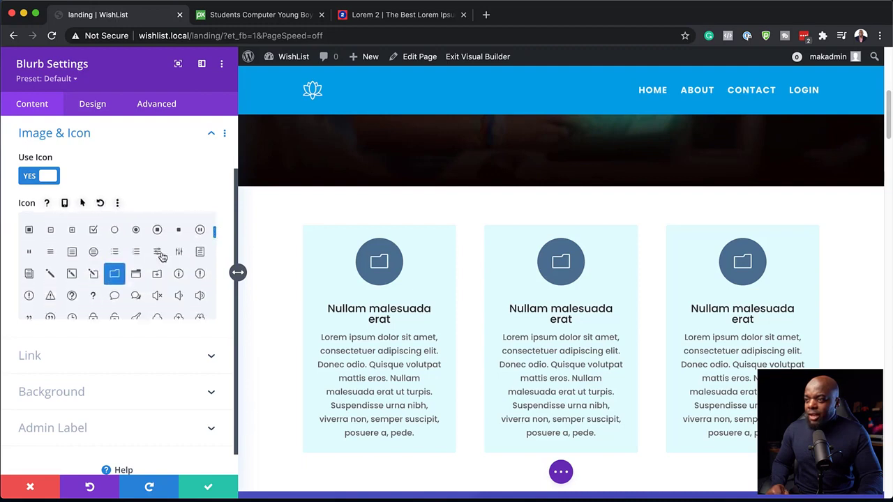
click(158, 252)
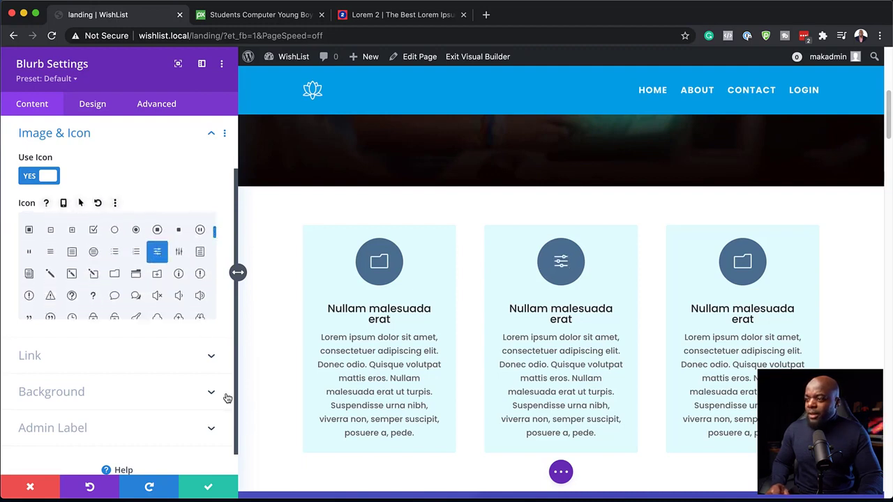
click(210, 486)
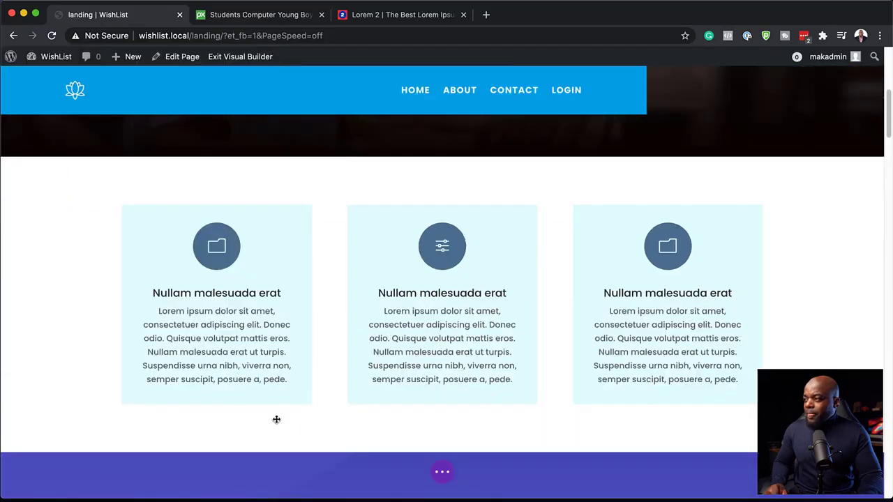
Change the third blurb's icon from the folder to the light bulb icon and save its settings
mouse_move(669, 240)
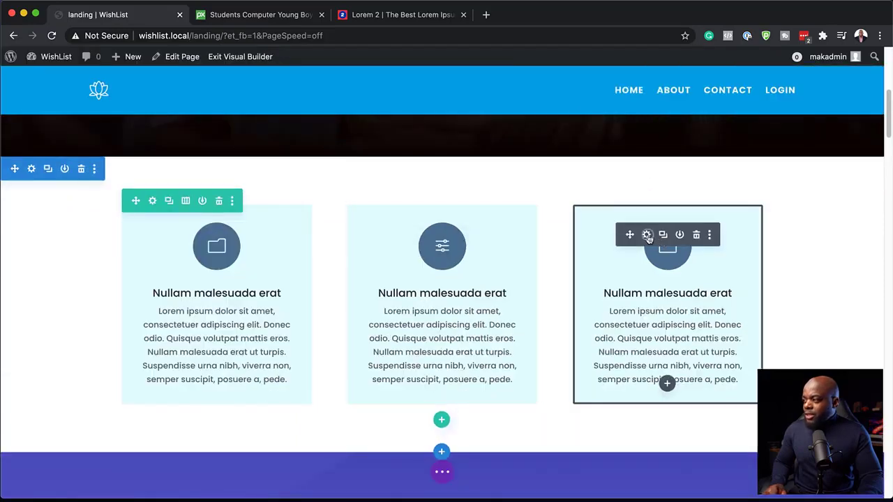
click(646, 235)
scroll(104, 335, down, 4)
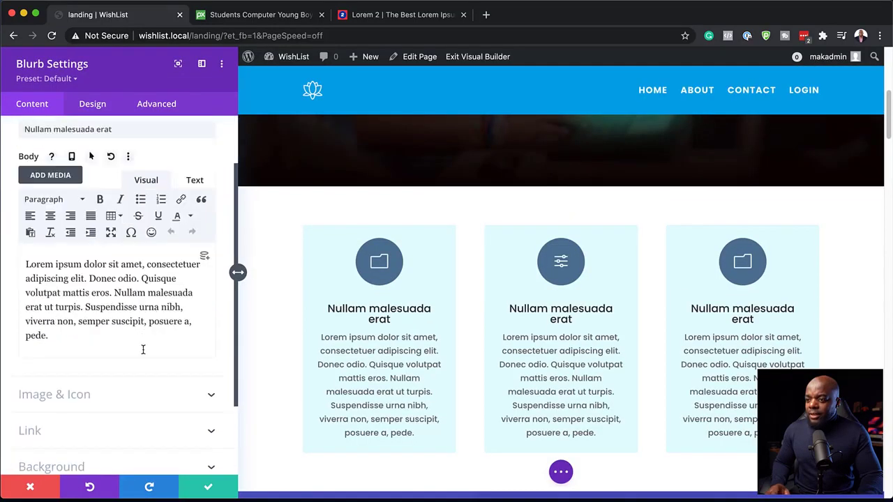
click(73, 331)
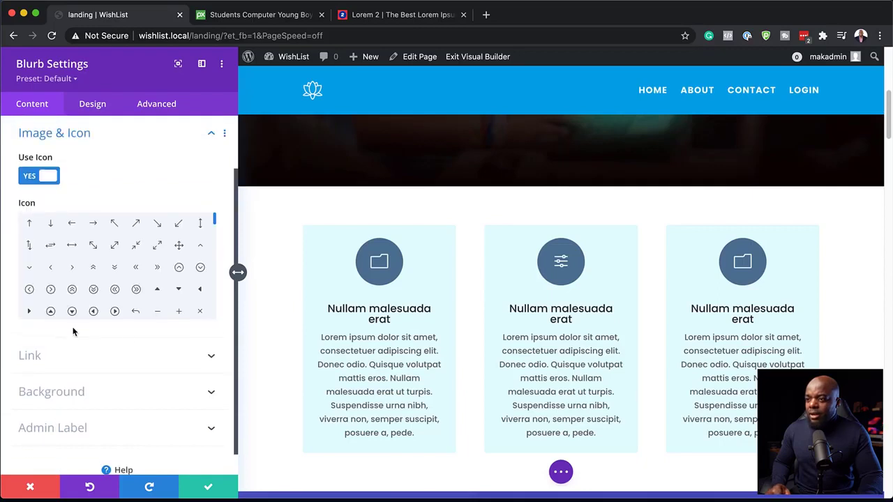
drag(215, 224, 217, 242)
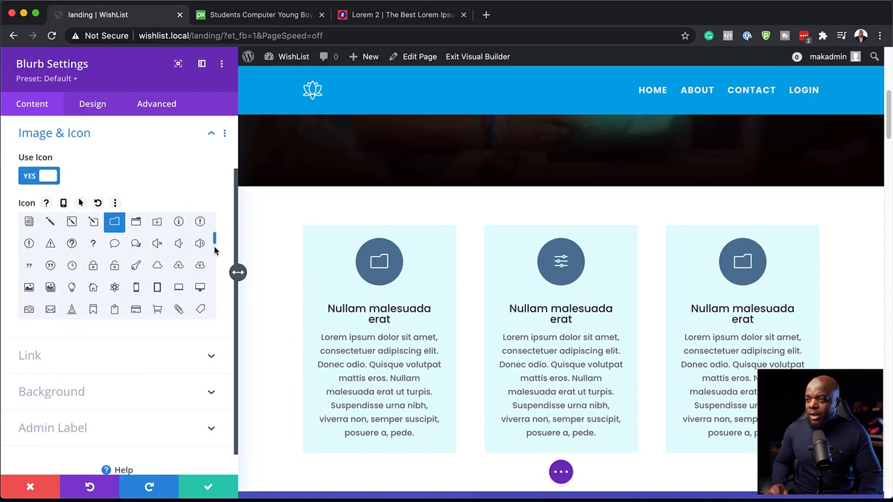
click(73, 287)
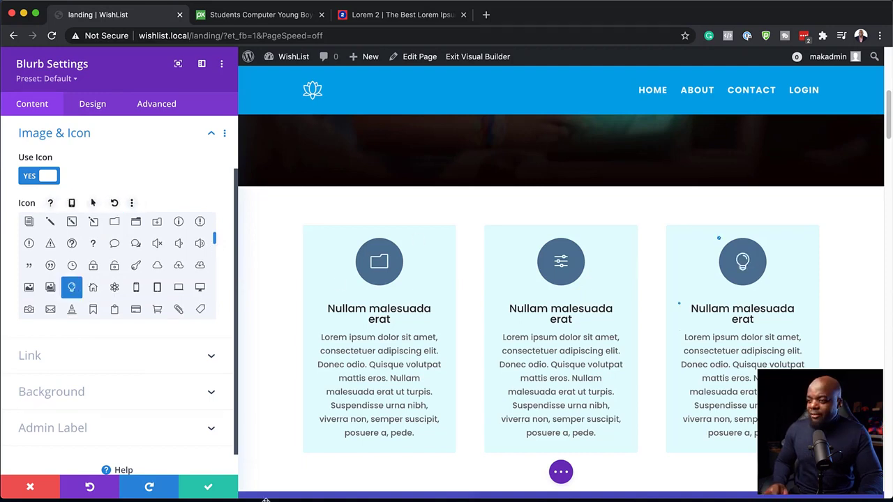
click(209, 488)
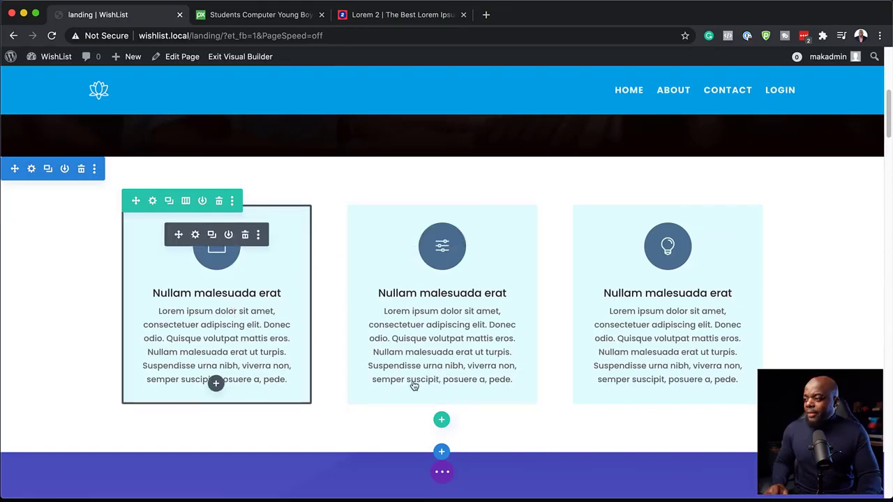
Insert a single-column row below the three blurbs and add a Text module to it
scroll(442, 421, down, 5)
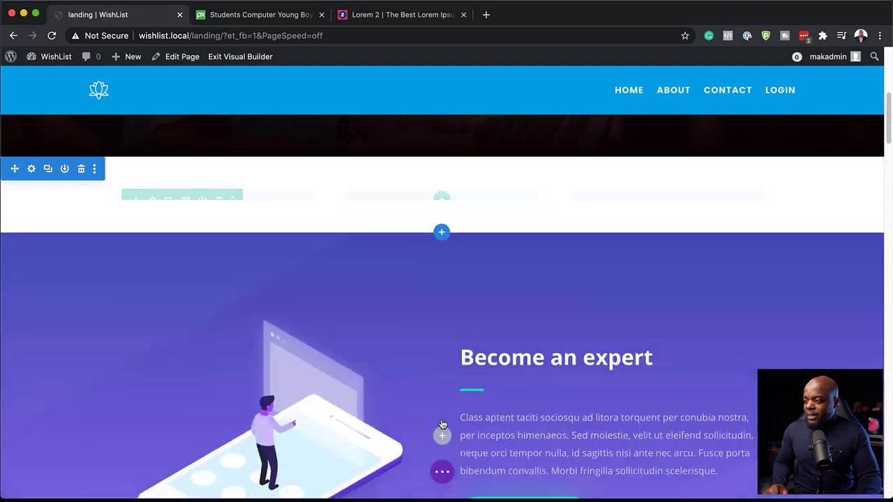
scroll(418, 391, up, 5)
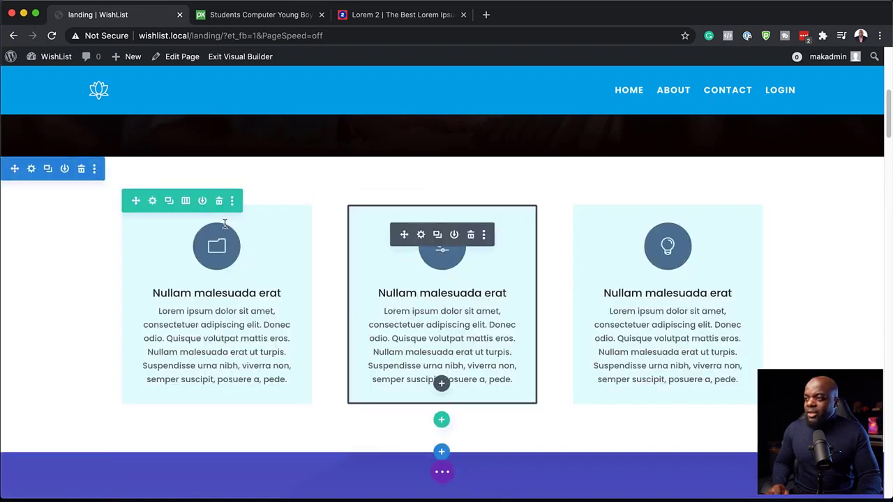
click(442, 421)
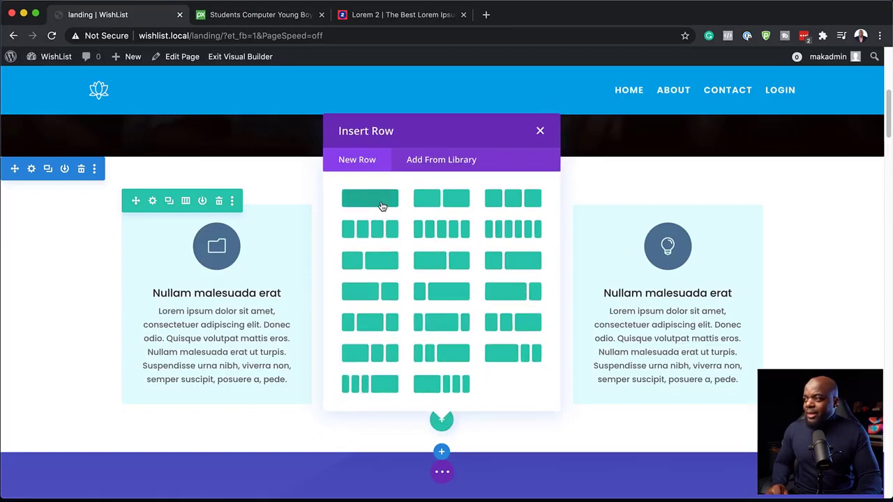
click(382, 204)
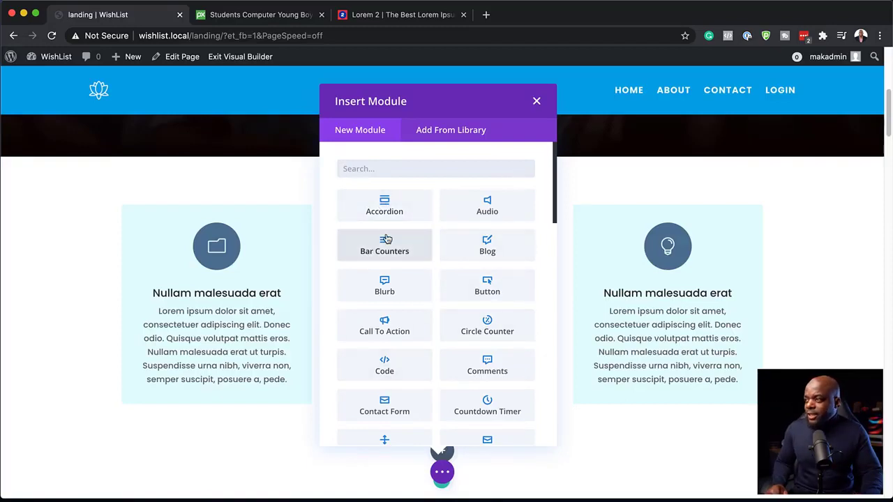
text(text)
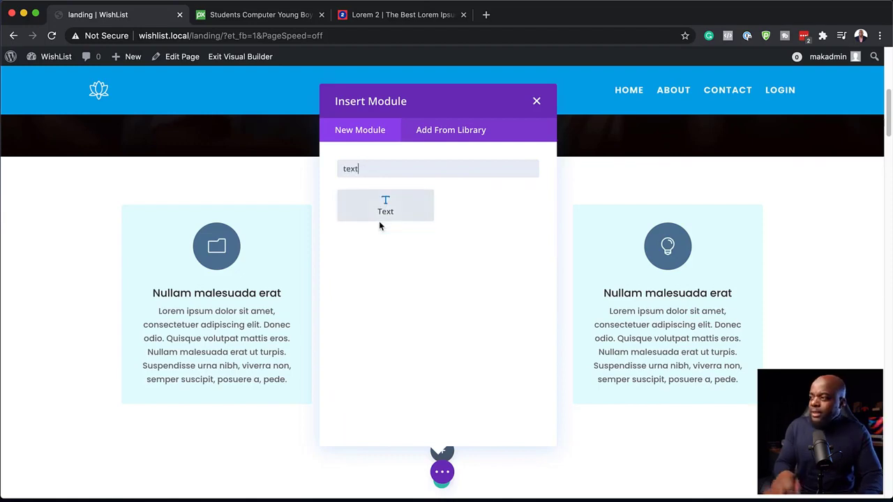
click(405, 208)
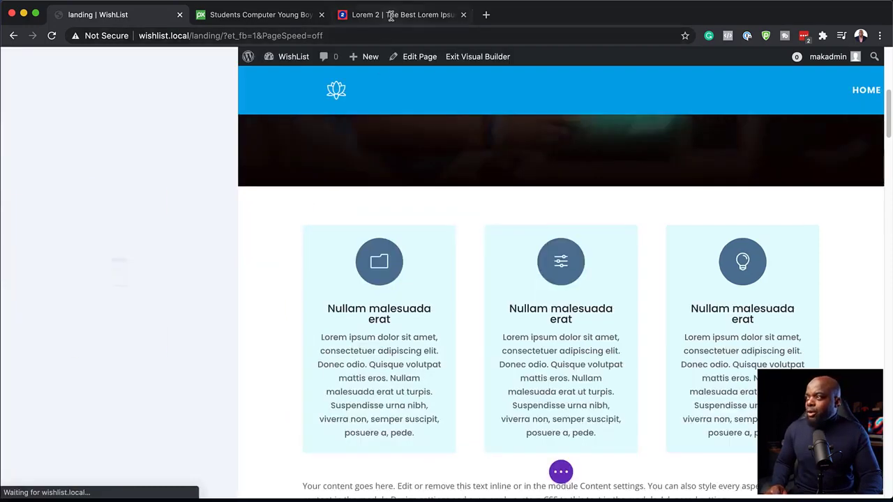
Copy "Pellentesque odio nisi" from the Lorem 2 website and replace the Text module's placeholder body with it
click(393, 16)
click(431, 298)
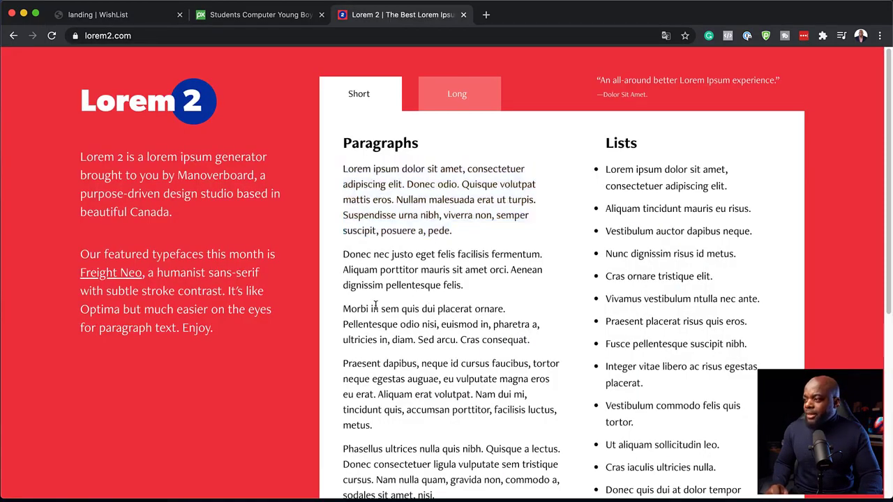
drag(343, 323, 437, 323)
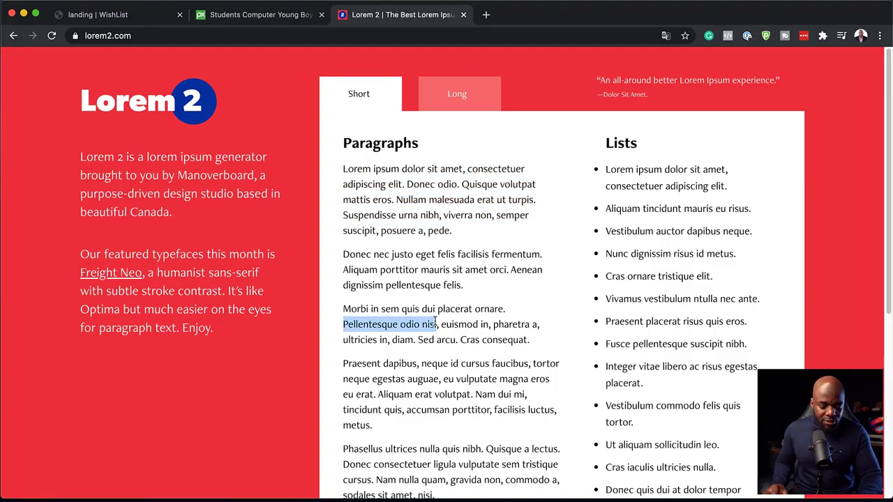
click(155, 19)
drag(160, 361, 9, 270)
text(Pellentesque odio nisi)
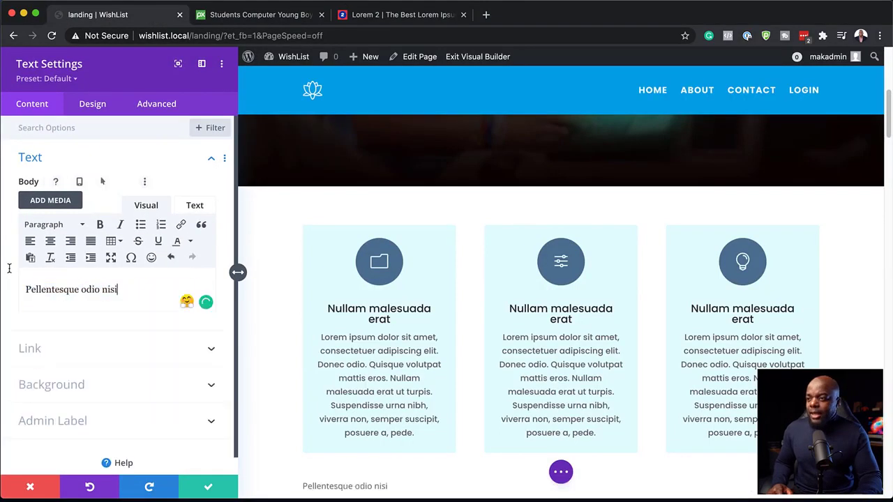
Format the "Pellentesque odio nisi" text as Heading 1 and center-align the heading
drag(117, 289, 22, 286)
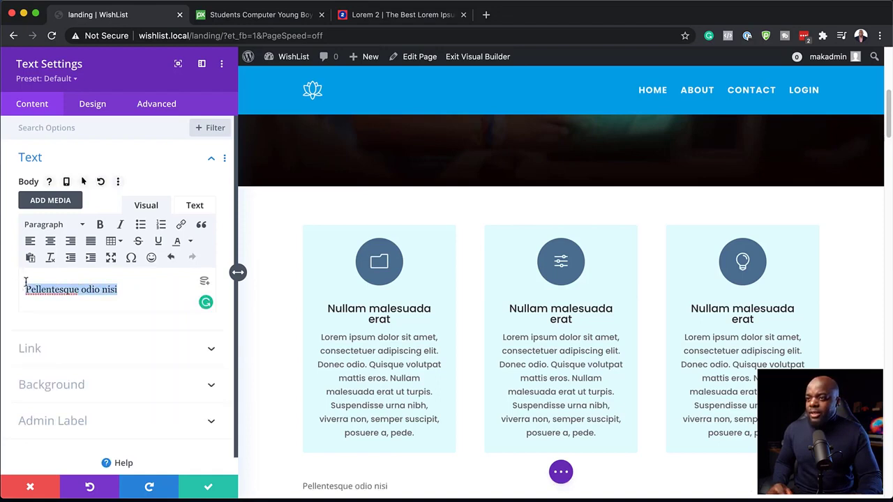
click(61, 226)
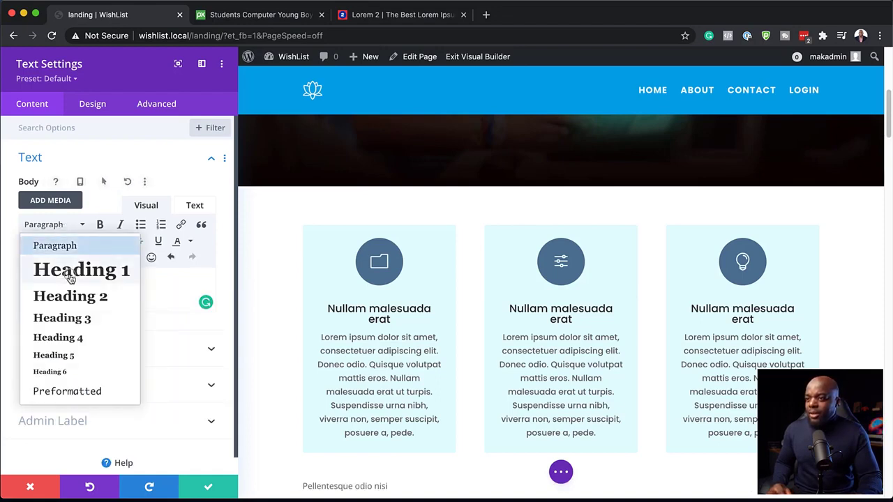
click(70, 272)
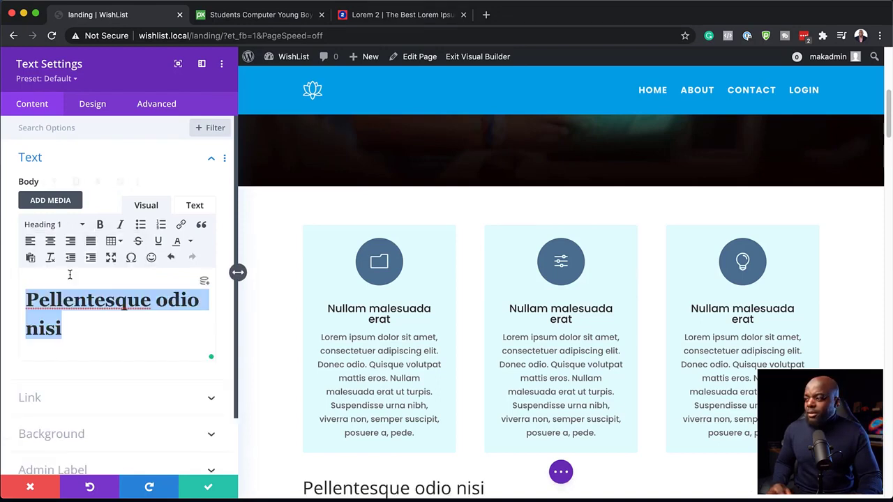
click(87, 106)
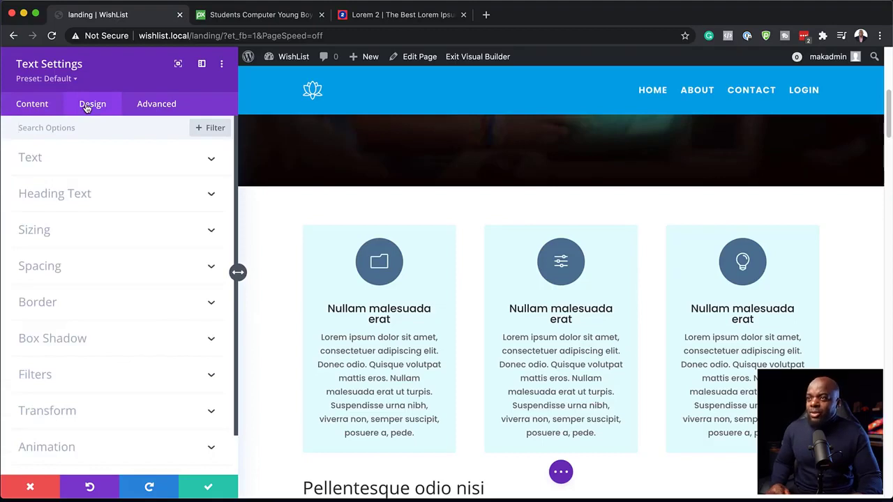
click(73, 193)
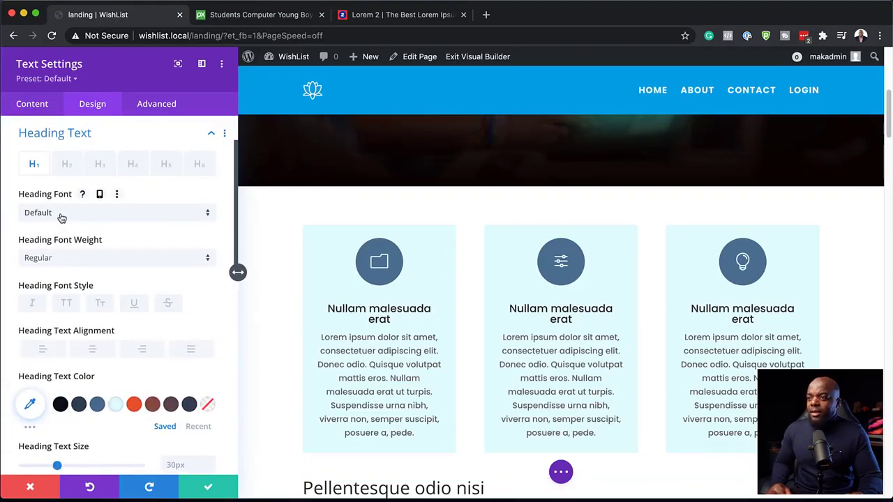
click(94, 351)
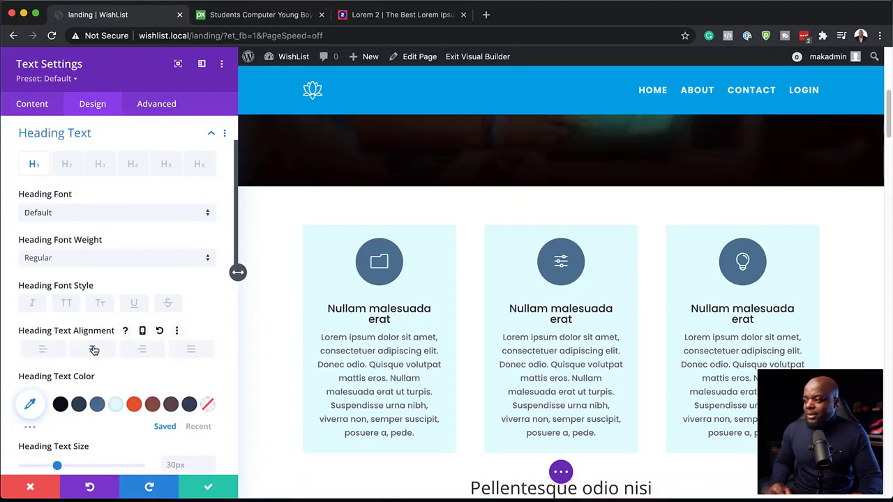
Set the heading font to Poppins, save the text settings, and move the heading's row above the three blurbs
click(101, 213)
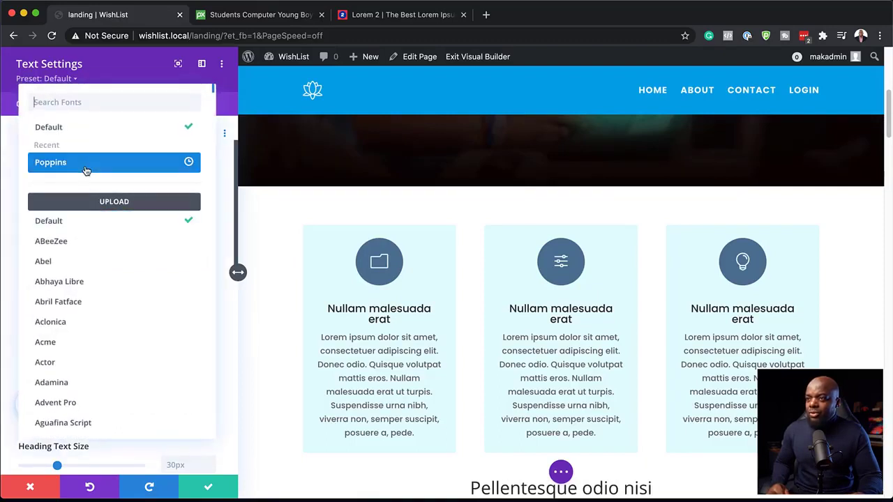
click(86, 171)
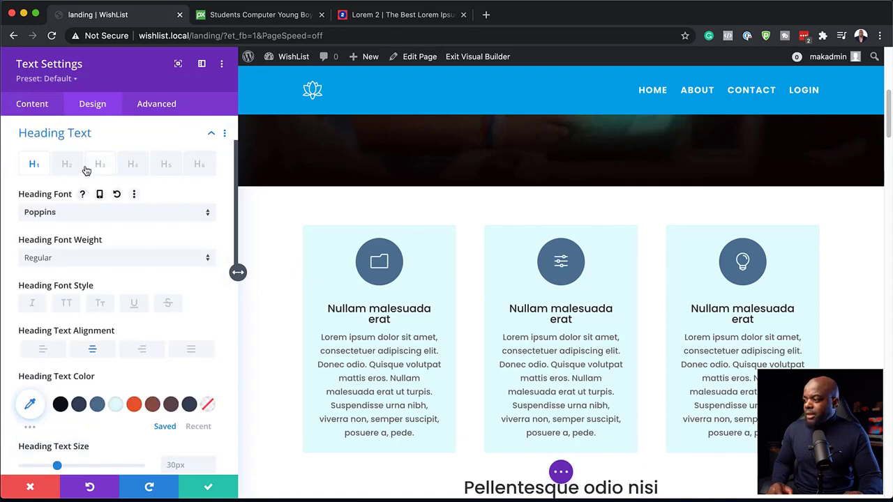
click(208, 489)
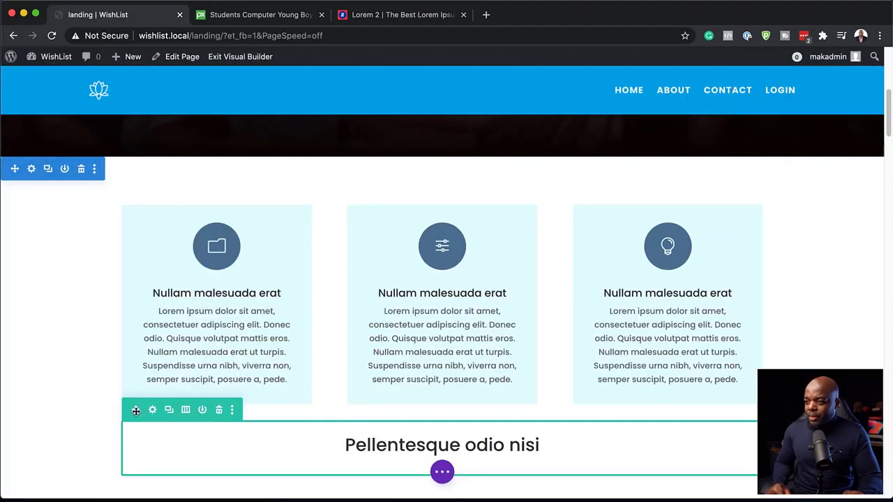
drag(136, 410, 170, 223)
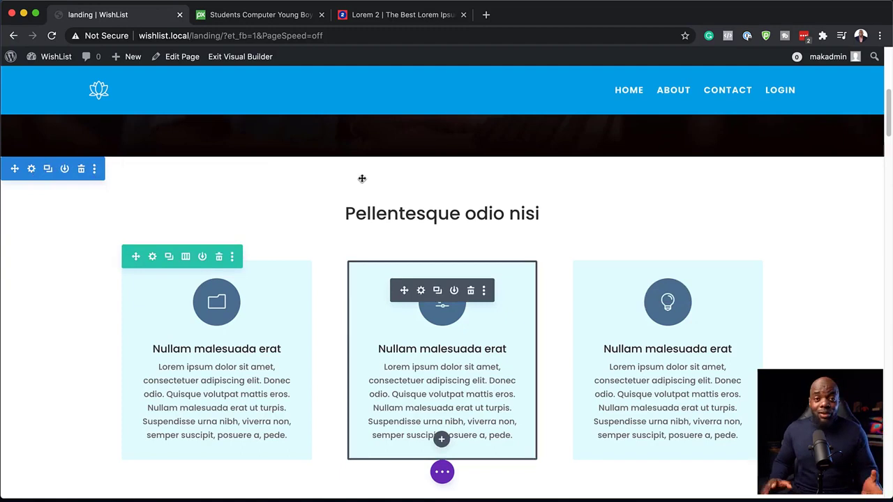
Set the blurb section's top and bottom padding to 5vw, with the two values linked
click(31, 170)
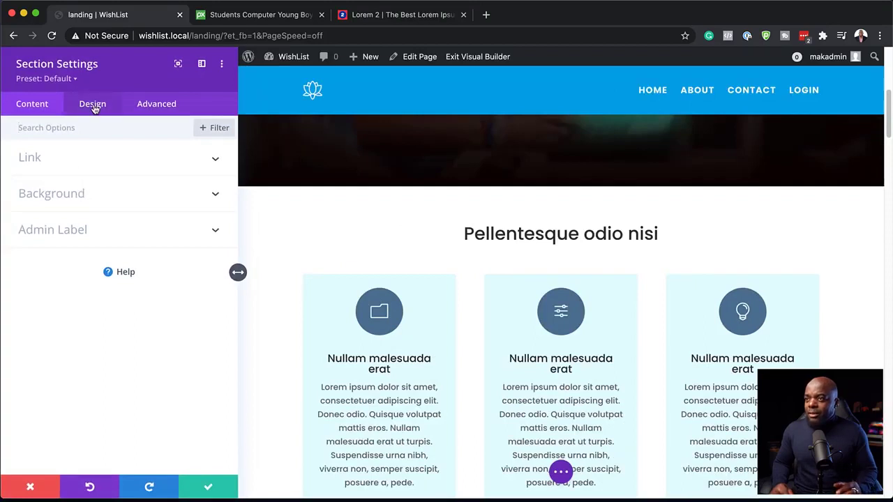
click(95, 109)
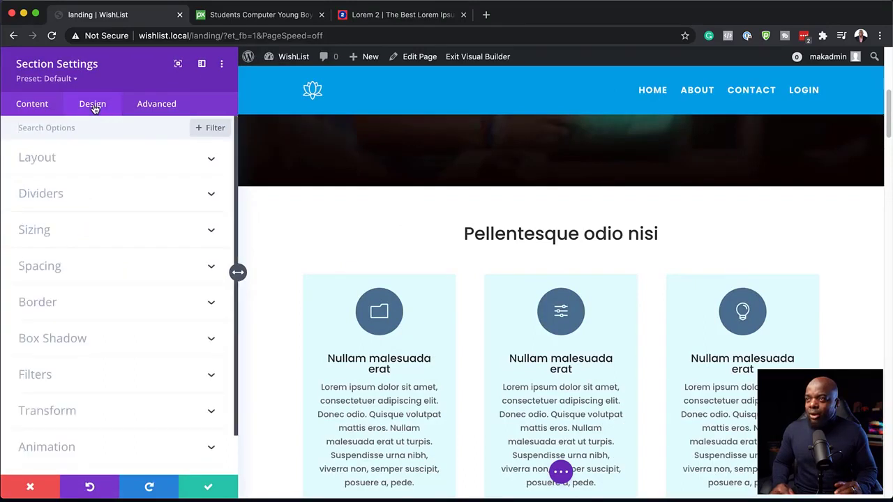
click(55, 268)
click(42, 236)
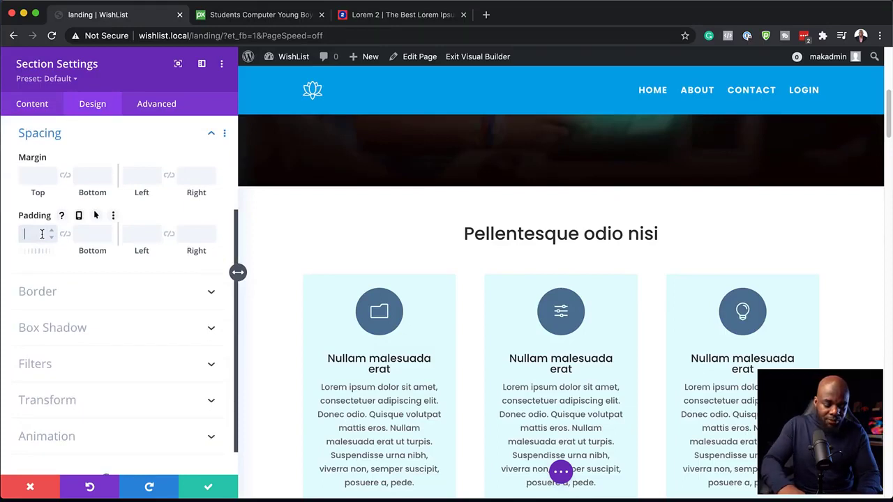
text(5vw)
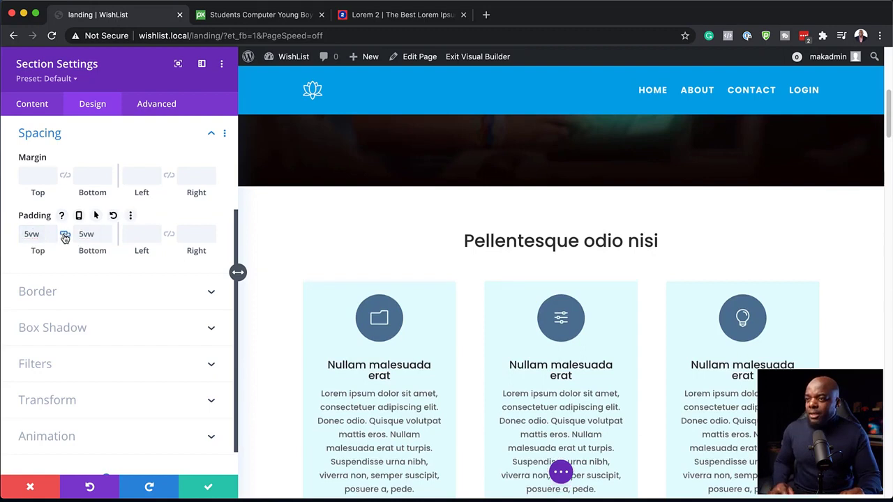
drag(35, 251, 36, 251)
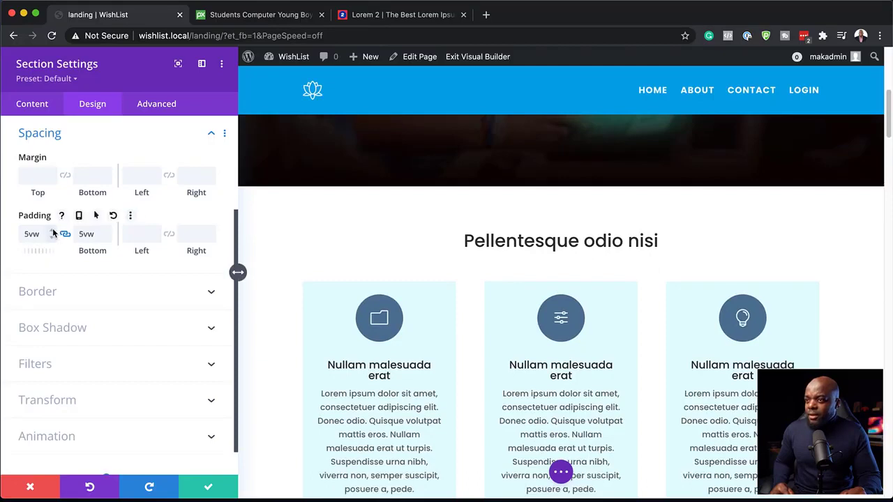
Increase the blurb section's linked top and bottom padding to 7vw and save the section settings
click(52, 231)
click(53, 231)
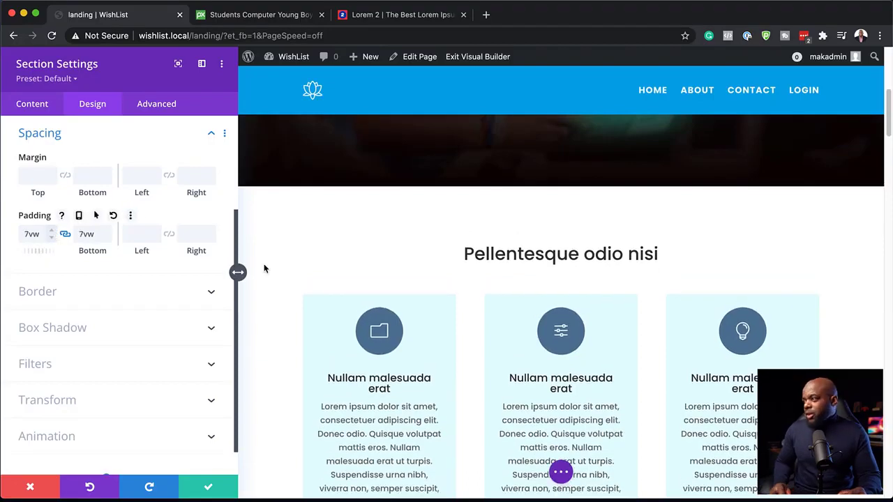
click(213, 492)
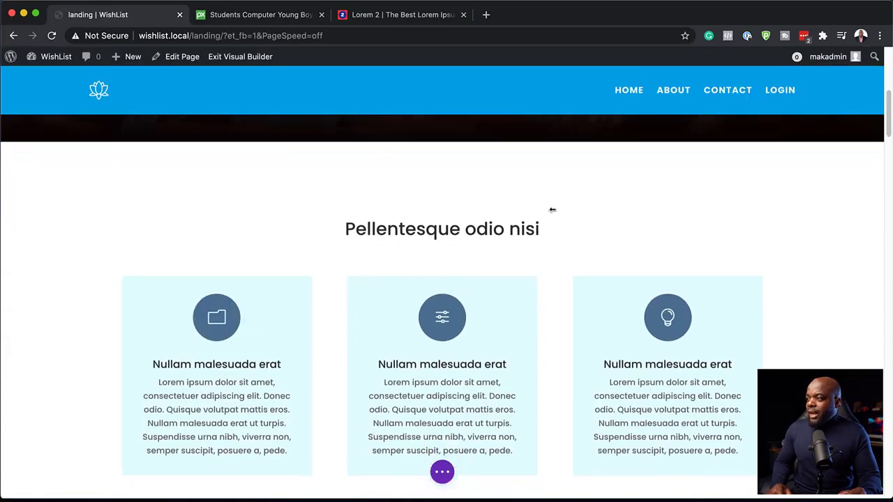
Review the page's hero, the three-blurb section's spacing and the "Become an expert" section below it
scroll(852, 363, down, 5)
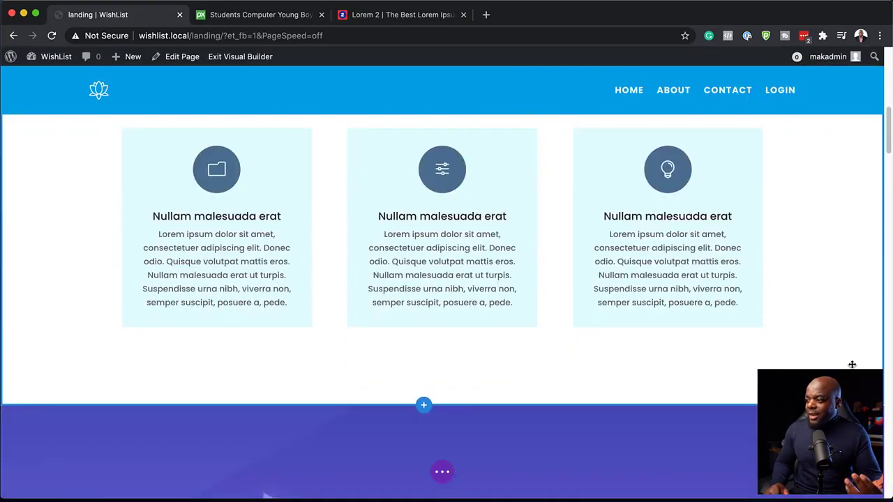
scroll(852, 364, down, 3)
scroll(853, 361, up, 2)
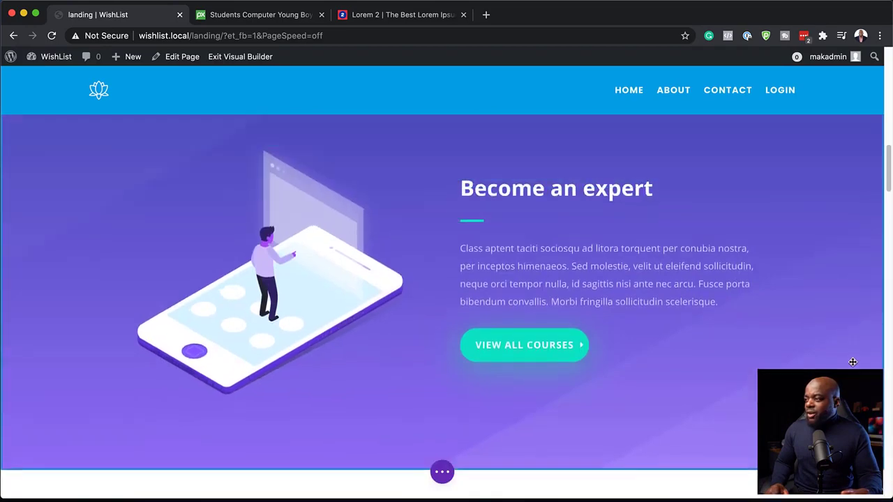
scroll(852, 362, up, 10)
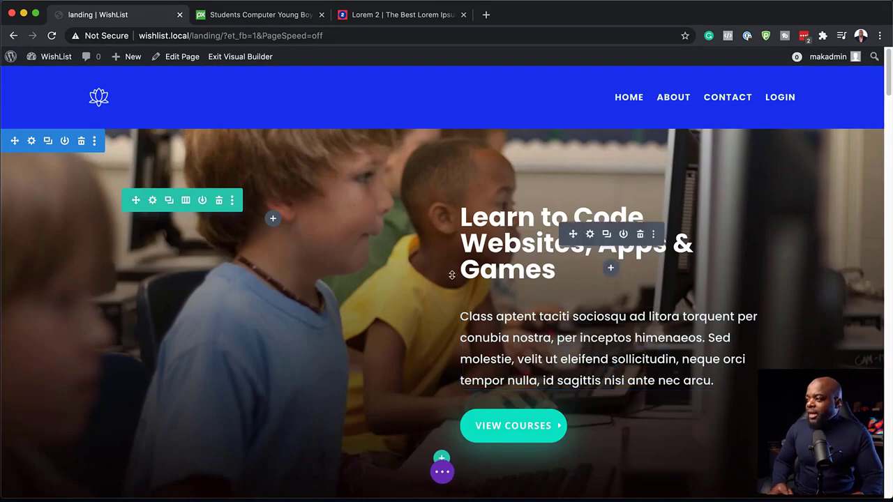
scroll(748, 314, down, 5)
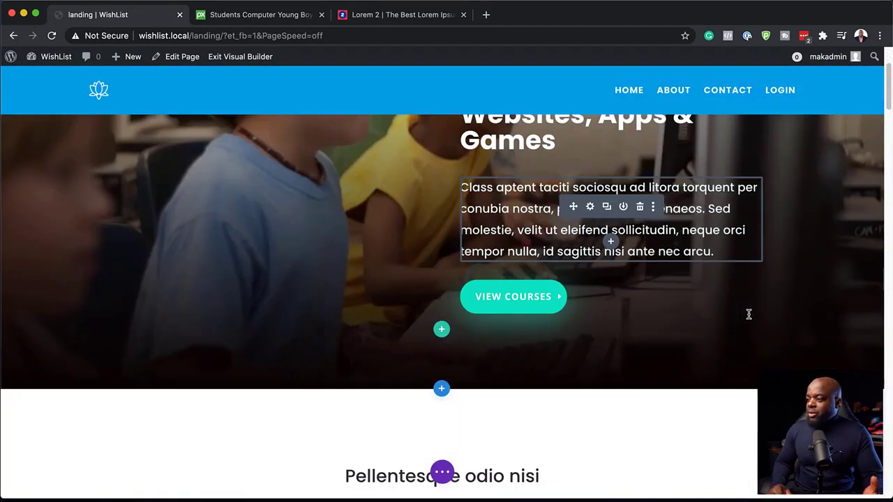
scroll(750, 315, down, 2)
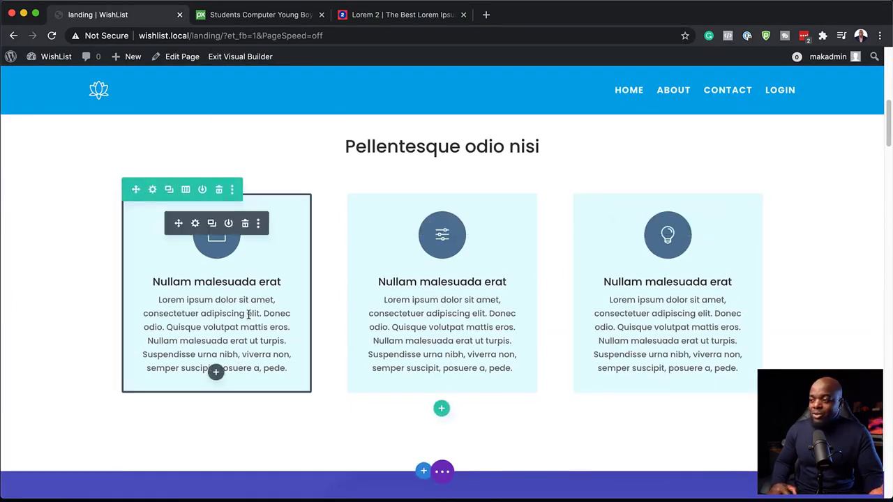
scroll(668, 280, down, 8)
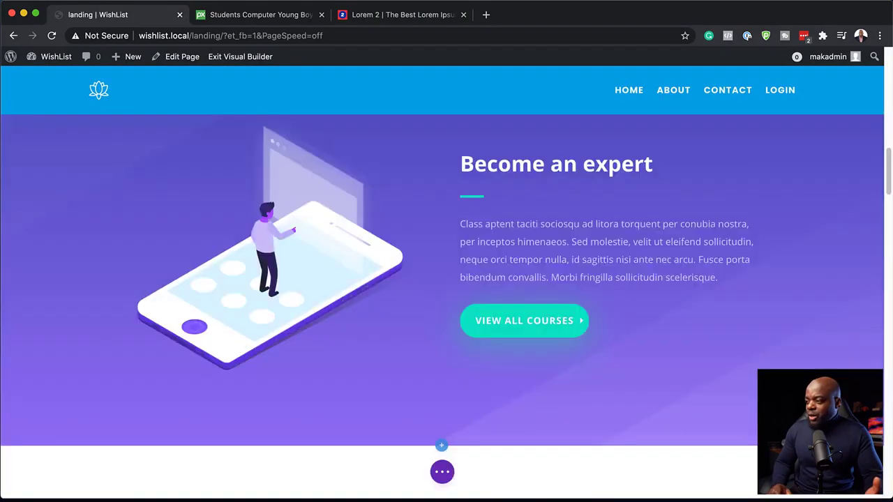
scroll(381, 248, up, 2)
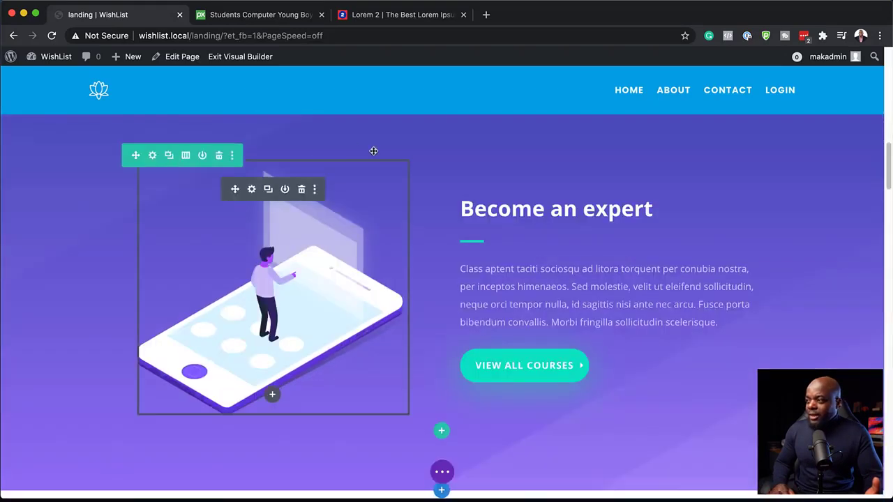
scroll(452, 189, up, 1)
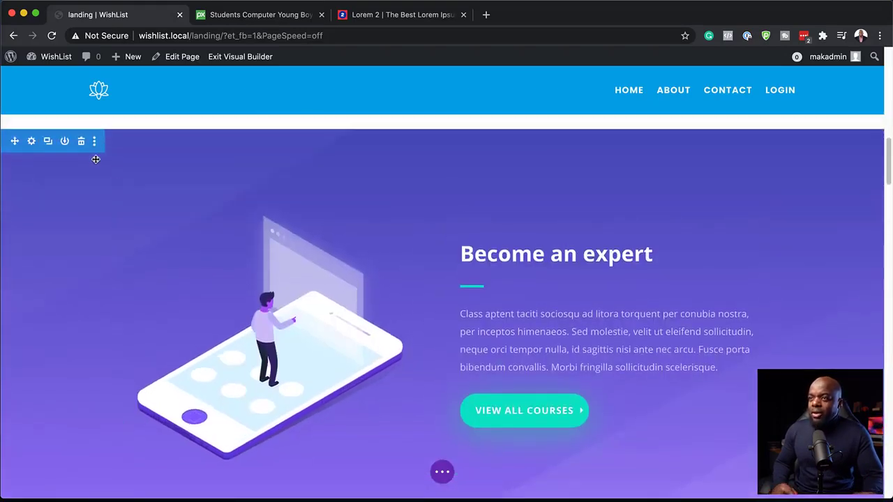
Remove both the background image and the background gradient from the "Become an expert" section
click(31, 142)
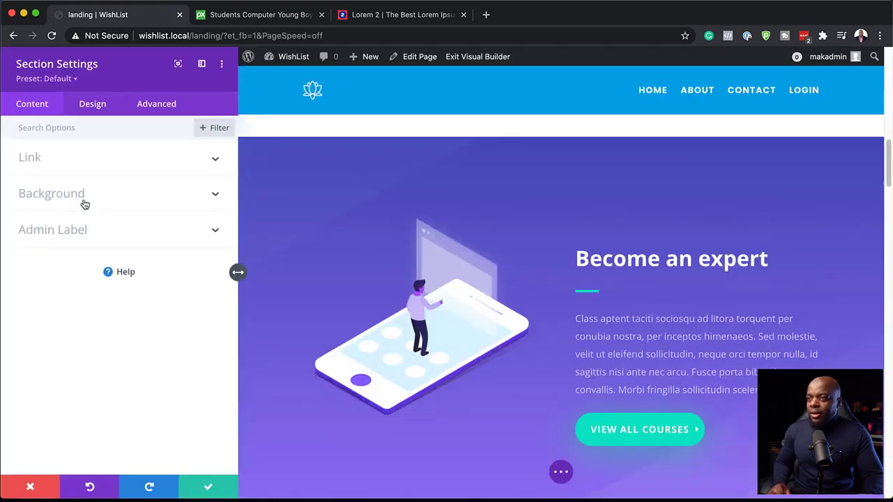
click(84, 198)
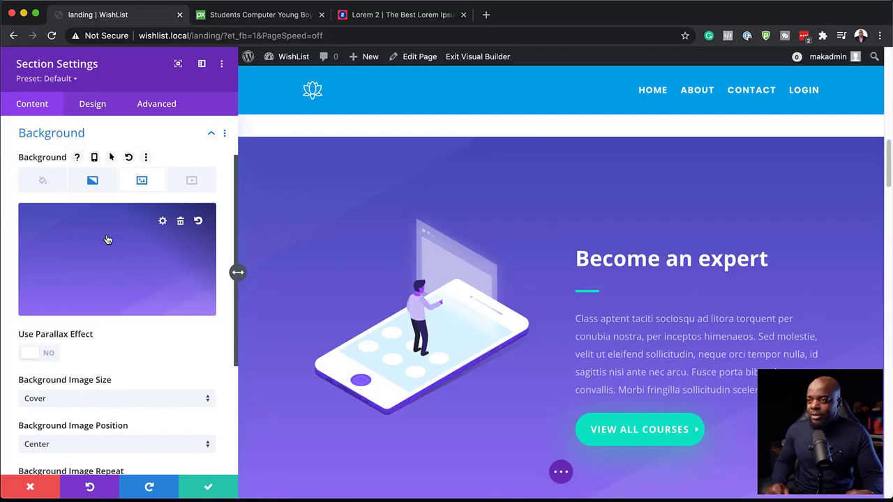
click(180, 222)
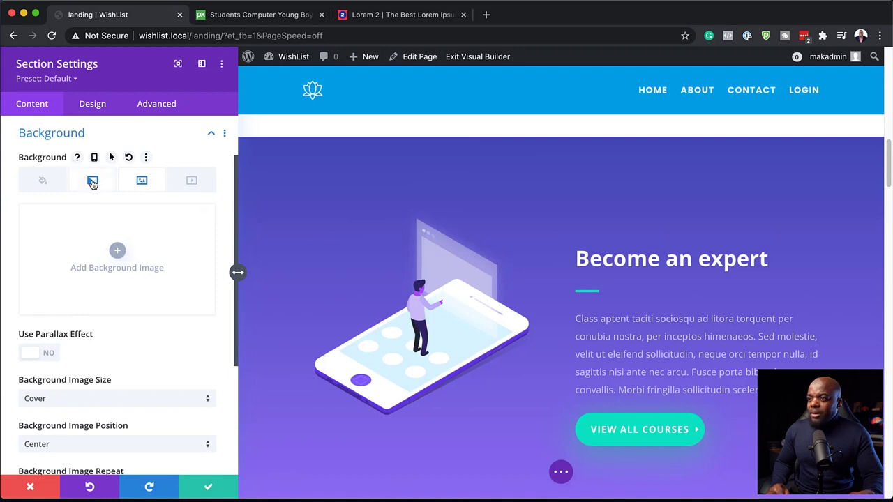
click(92, 182)
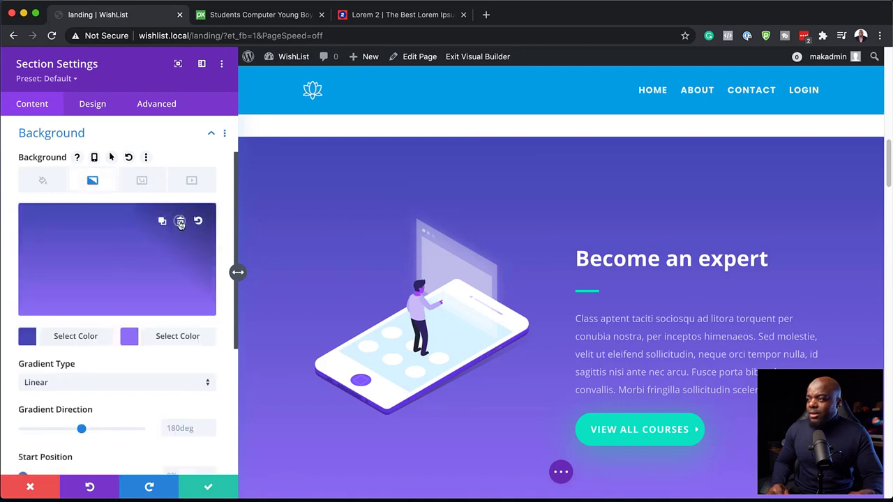
click(180, 222)
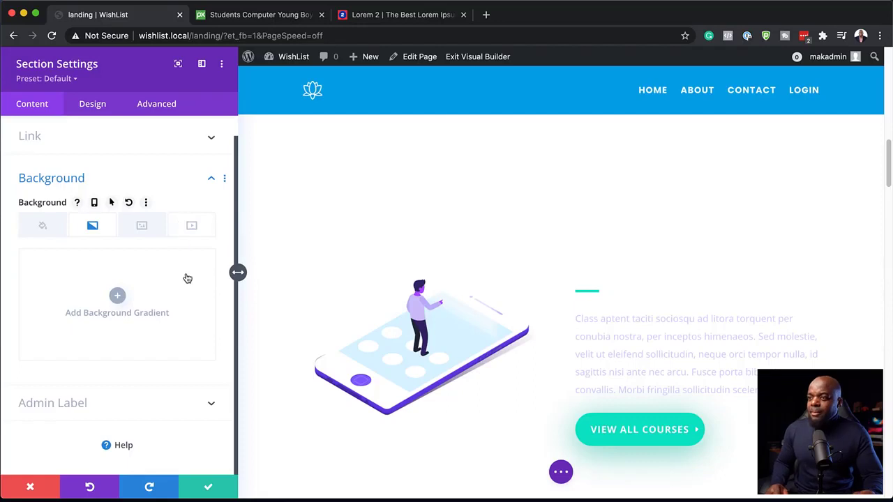
Set the "Become an expert" section's background color to the saved swatch #507291 and save the section settings
click(143, 232)
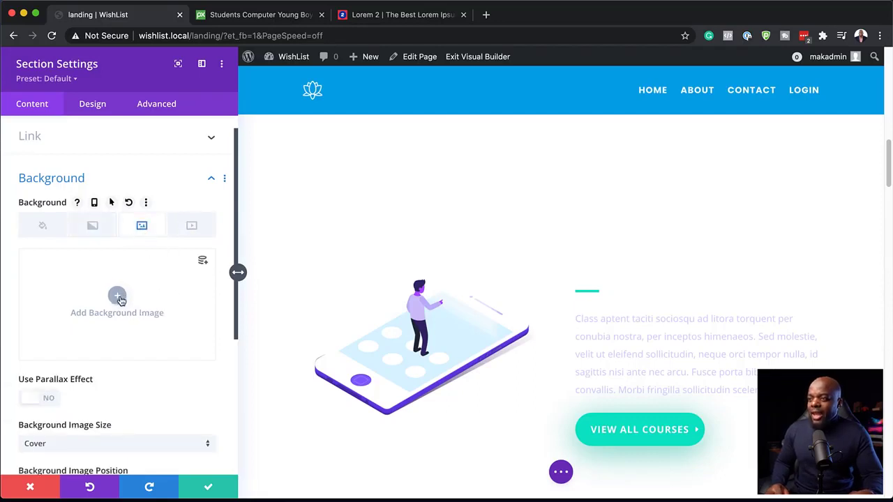
click(43, 227)
click(95, 379)
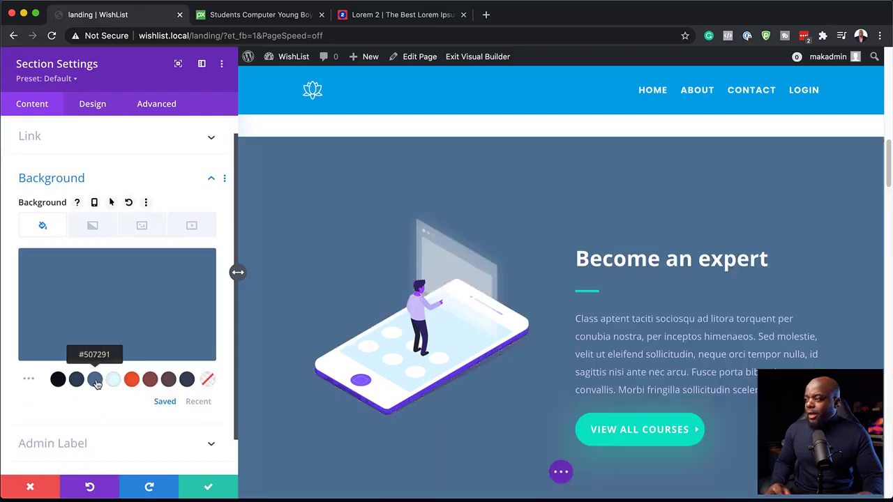
scroll(457, 371, up, 4)
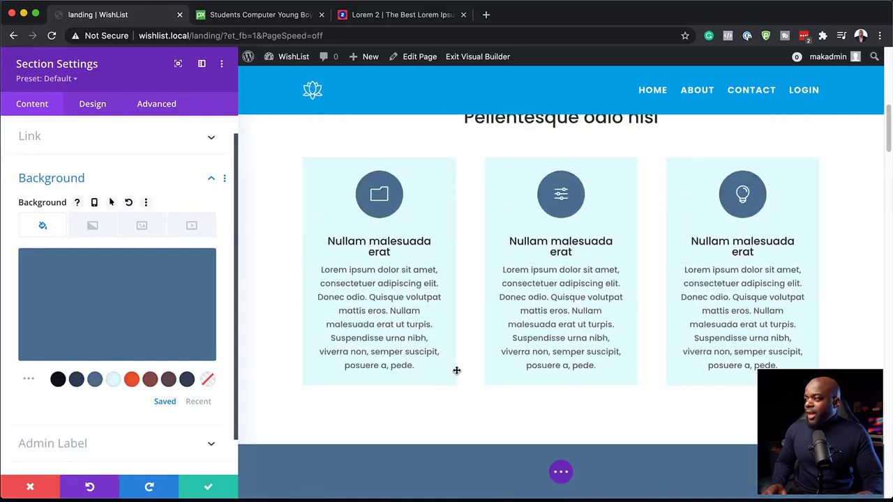
scroll(457, 370, down, 5)
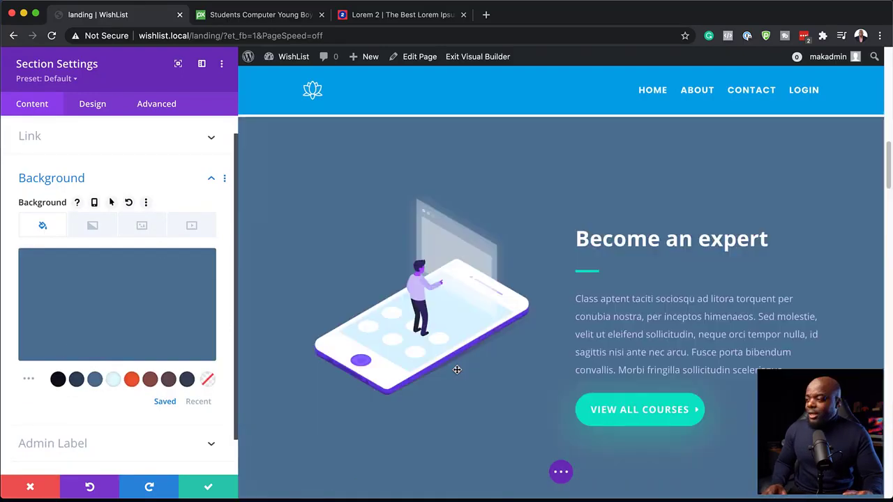
click(209, 489)
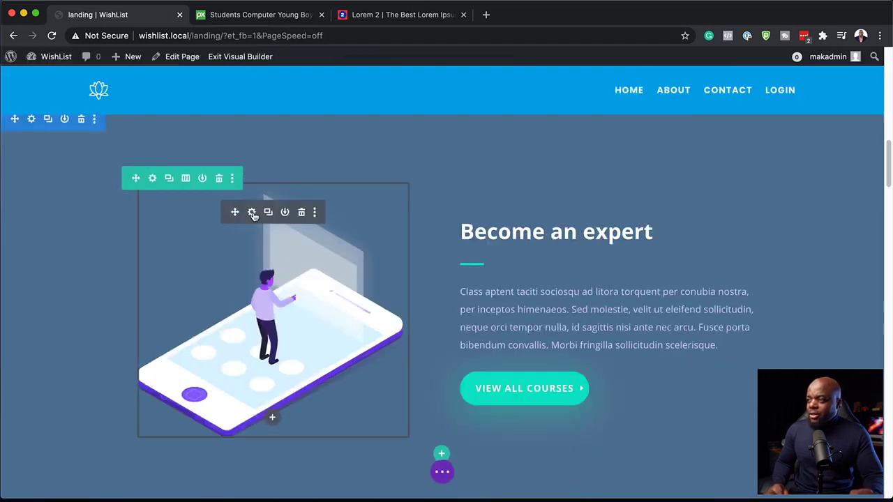
Delete the phone illustration beside "Become an expert" and insert an Image module in its place
click(302, 212)
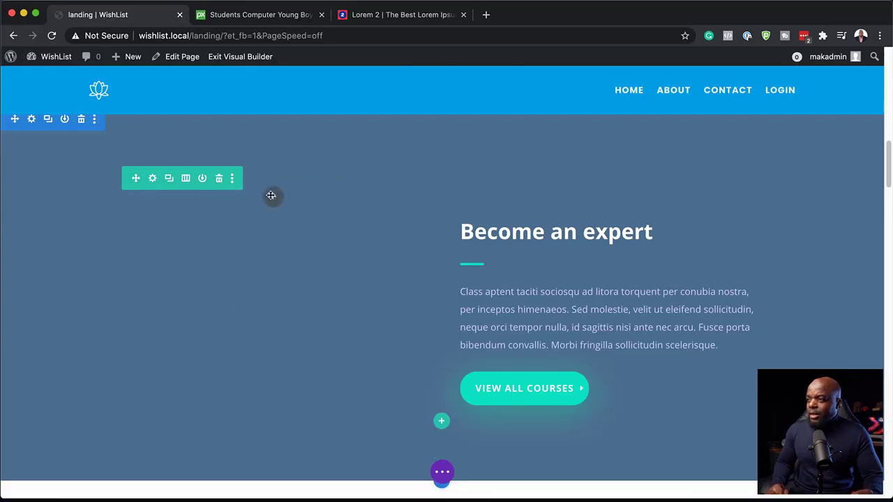
click(273, 197)
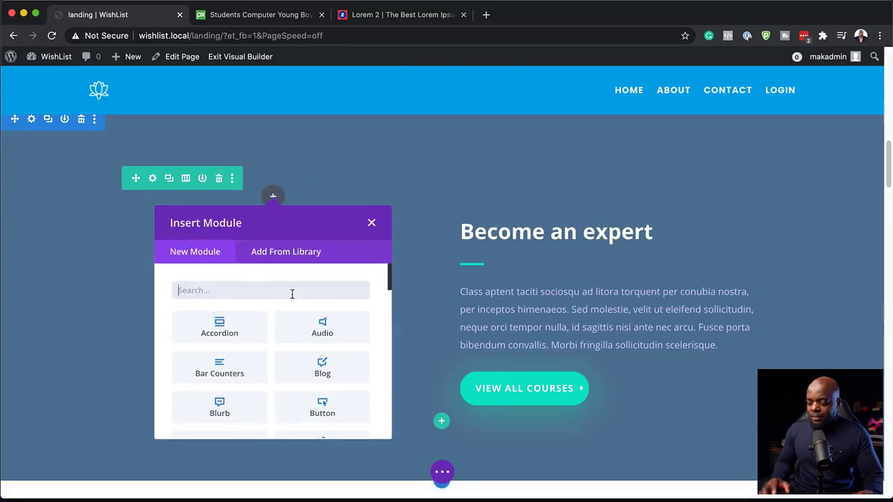
text(ima)
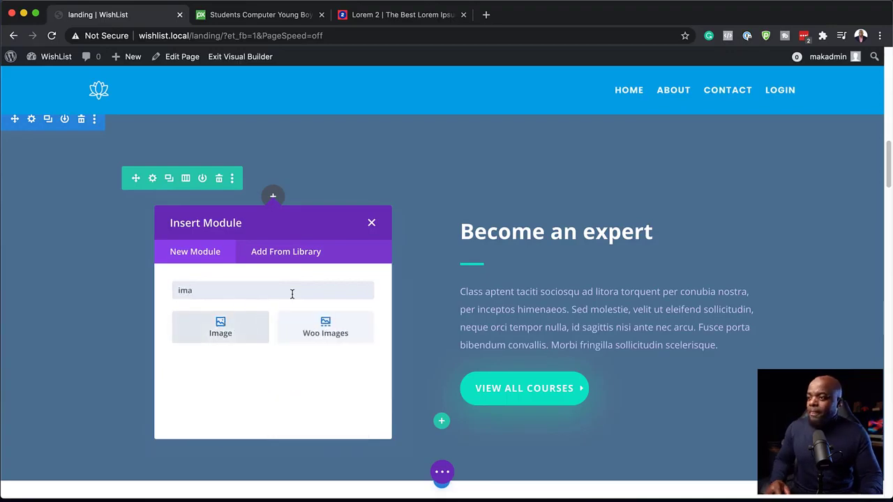
click(220, 327)
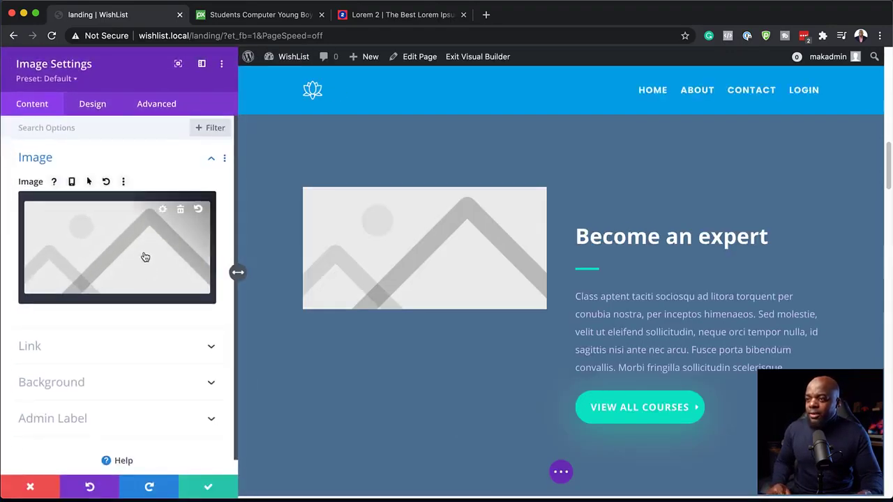
Use girl-1423501_1280.jpg from the media library as the new module's image and save the image settings
click(145, 257)
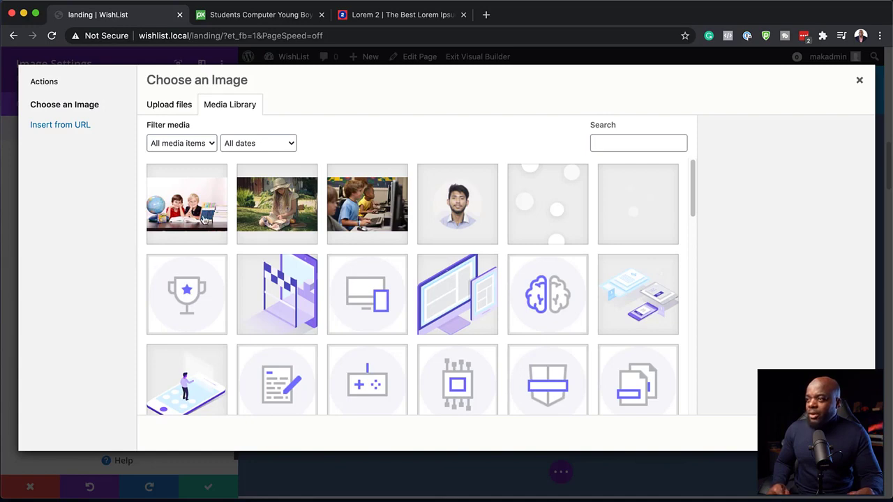
click(293, 210)
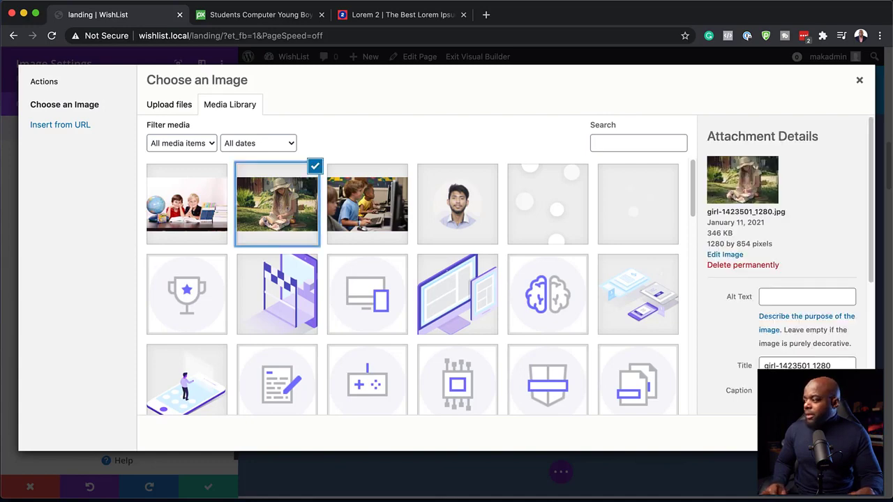
click(828, 433)
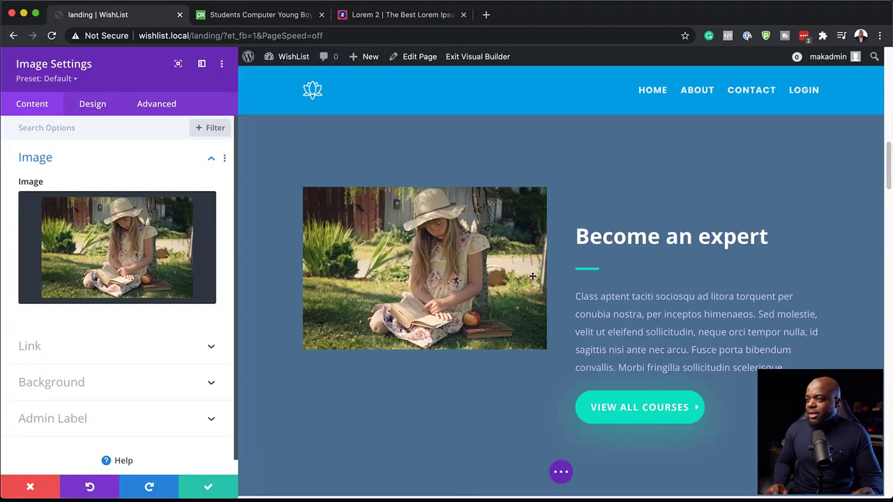
click(210, 491)
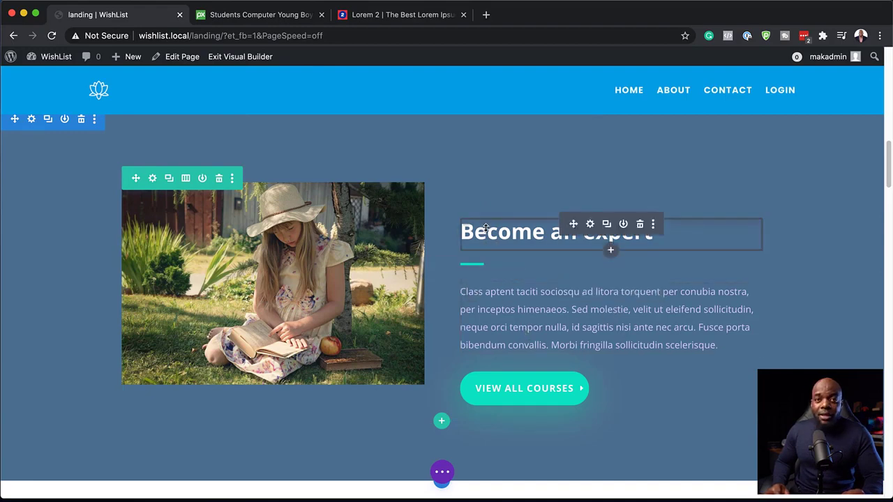
Set the Heading 2 font of the "Become an expert" text to Poppins
click(590, 224)
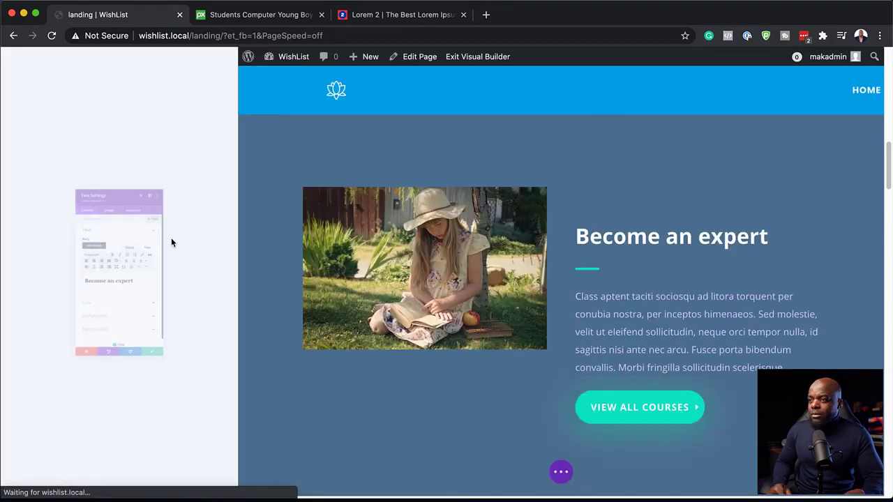
click(102, 111)
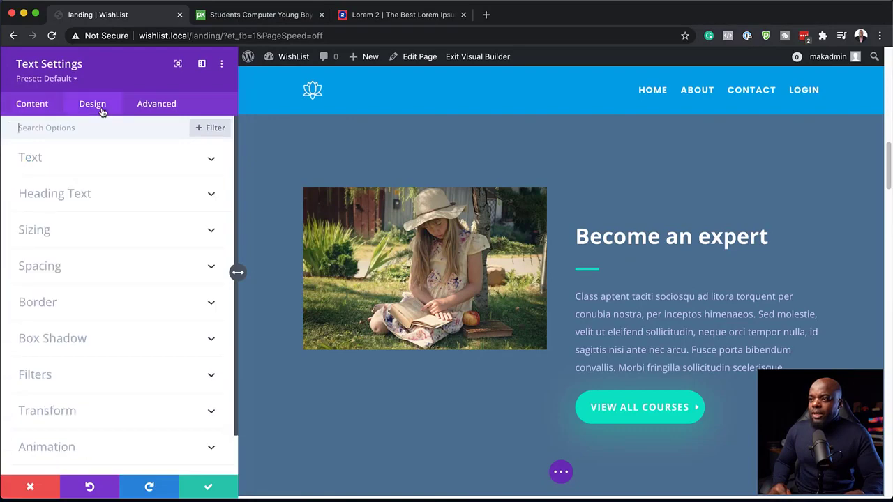
click(577, 225)
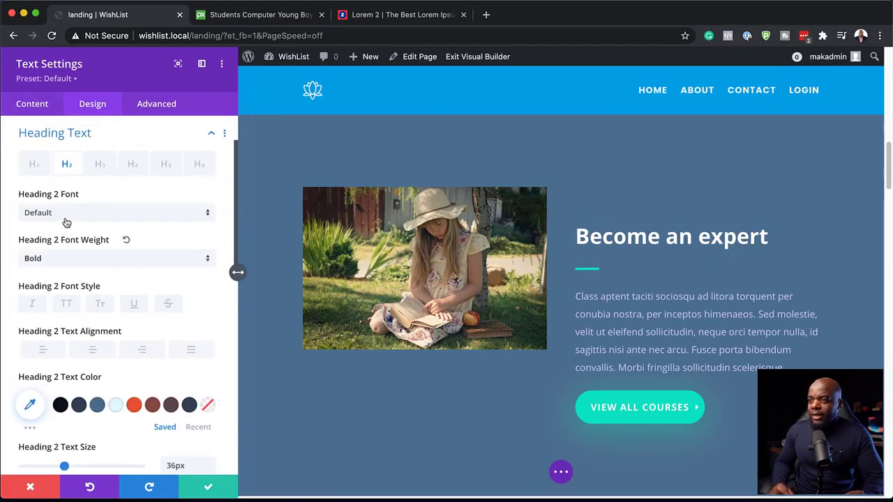
click(66, 214)
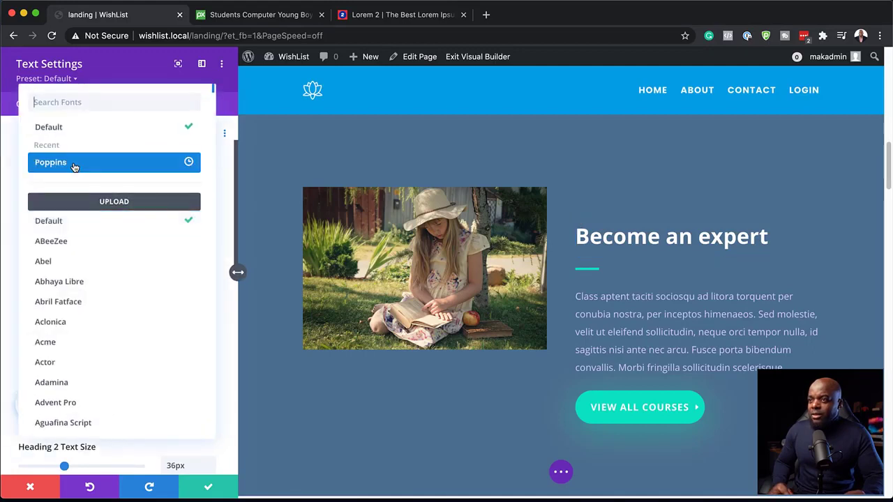
click(75, 167)
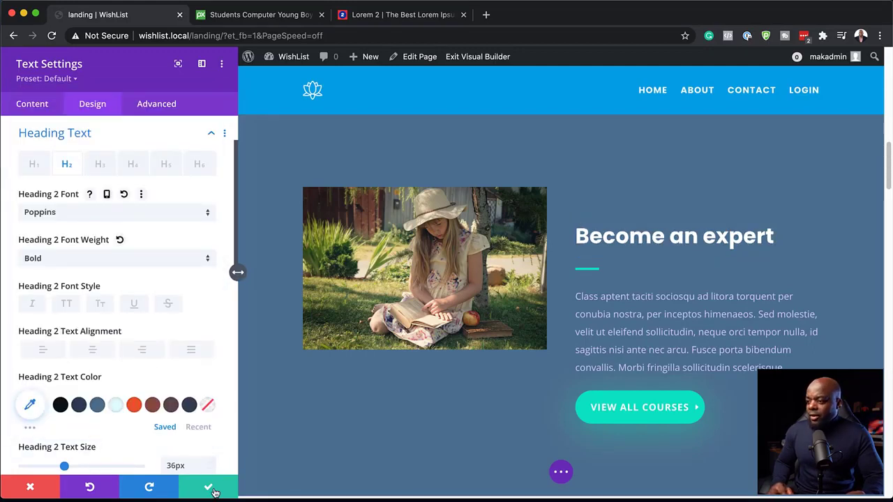
scroll(110, 347, down, 2)
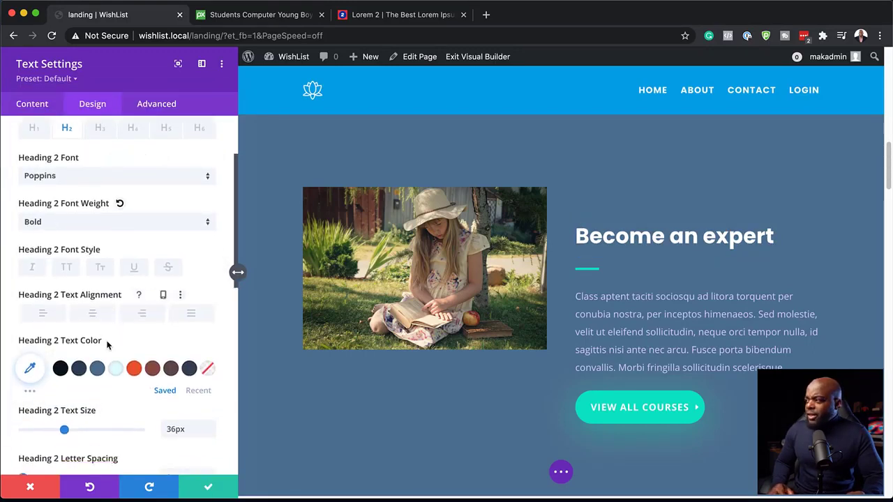
scroll(108, 343, down, 5)
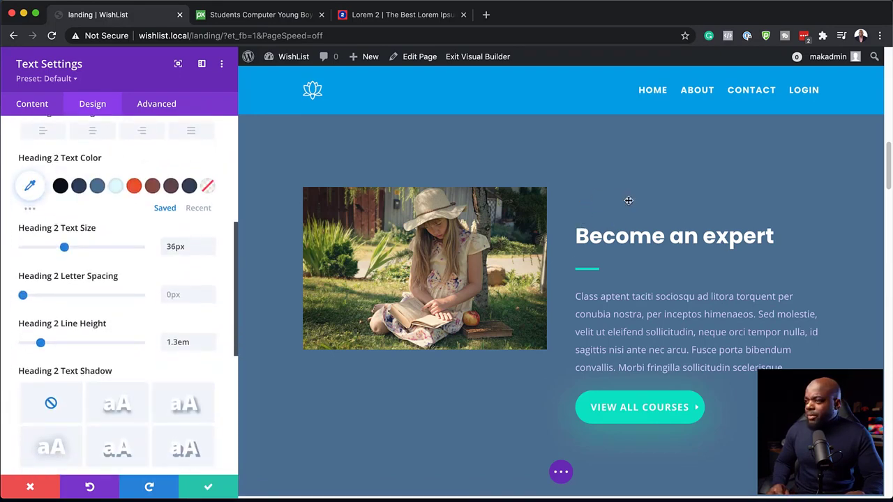
Reduce the Heading 2 line height of the "Become an expert" text to 1em
scroll(120, 344, down, 1)
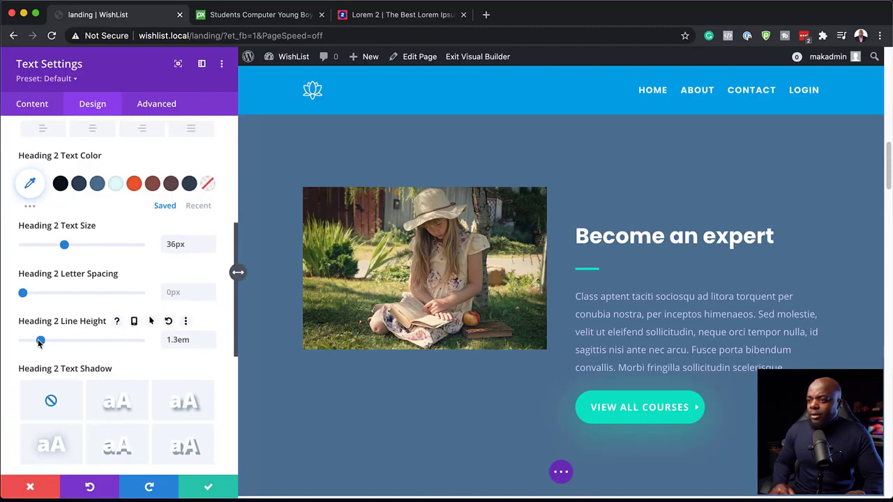
drag(41, 340, 22, 345)
scroll(146, 165, up, 2)
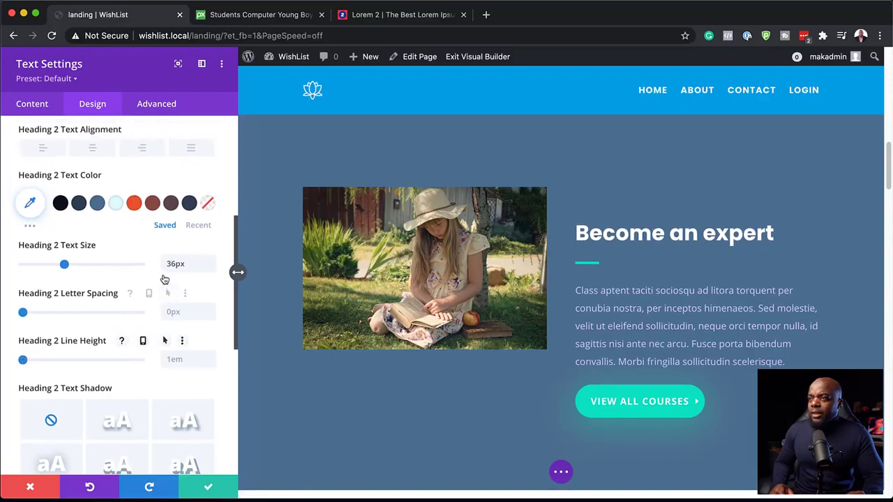
Clear the bottom margin of the "Become an expert" heading text and save the text settings
scroll(168, 279, down, 6)
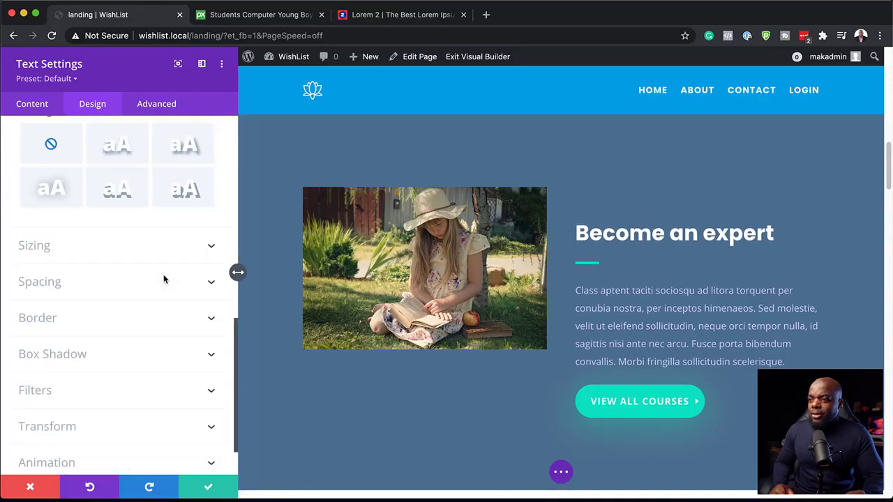
click(49, 269)
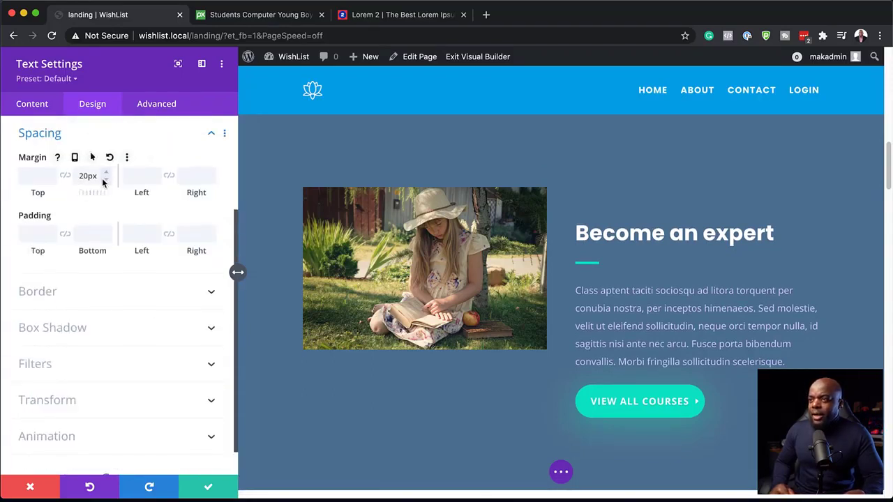
drag(98, 176, 65, 179)
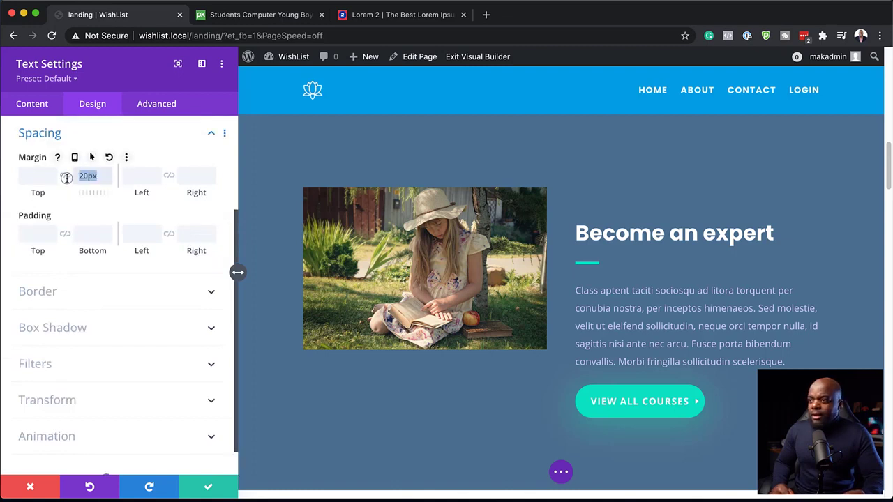
key(BackSpace)
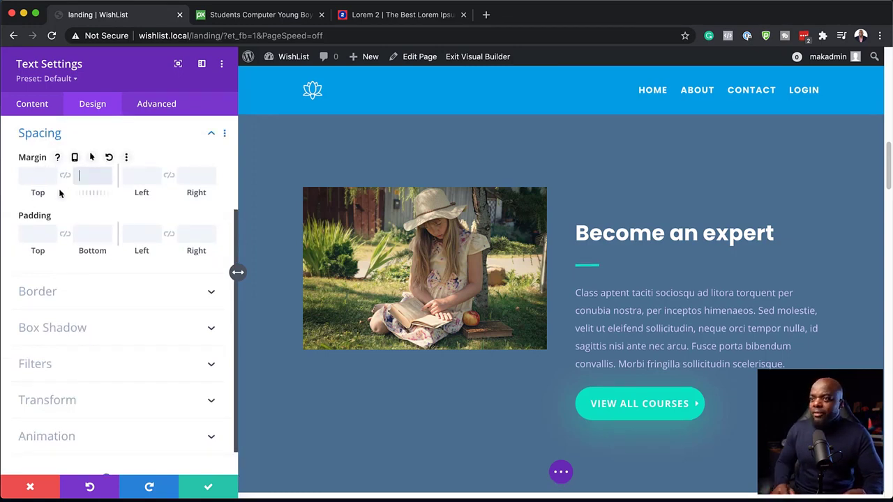
click(208, 489)
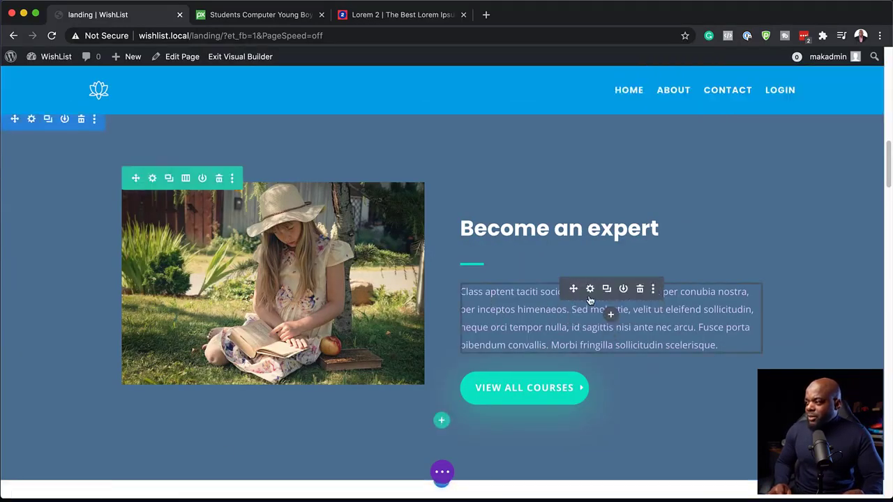
Set the text font of the paragraph below "Become an expert" to Poppins and save the text settings
click(590, 289)
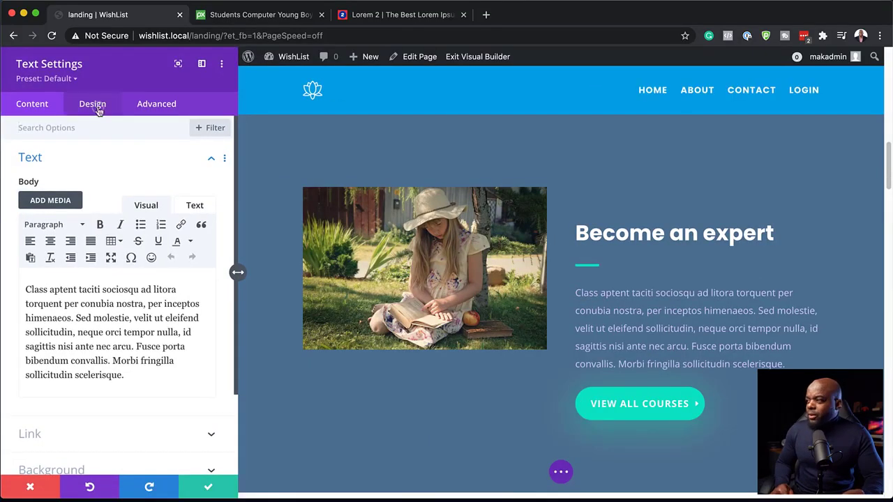
click(98, 106)
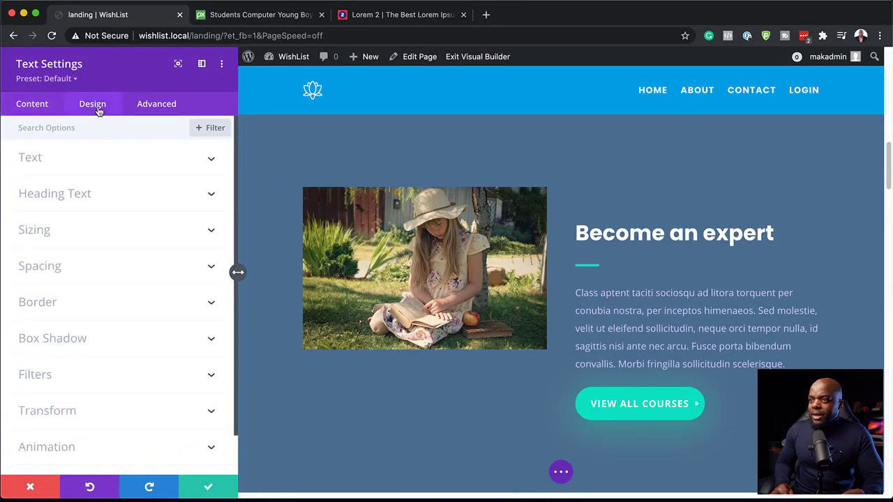
click(67, 166)
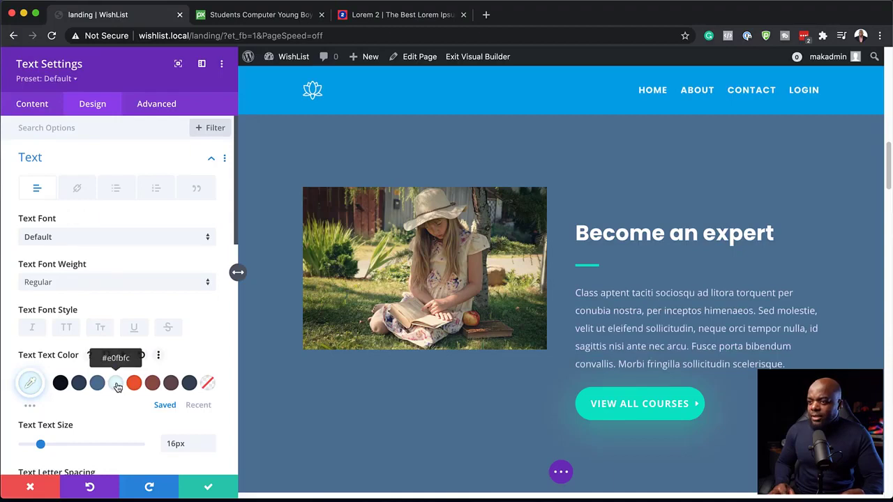
click(84, 237)
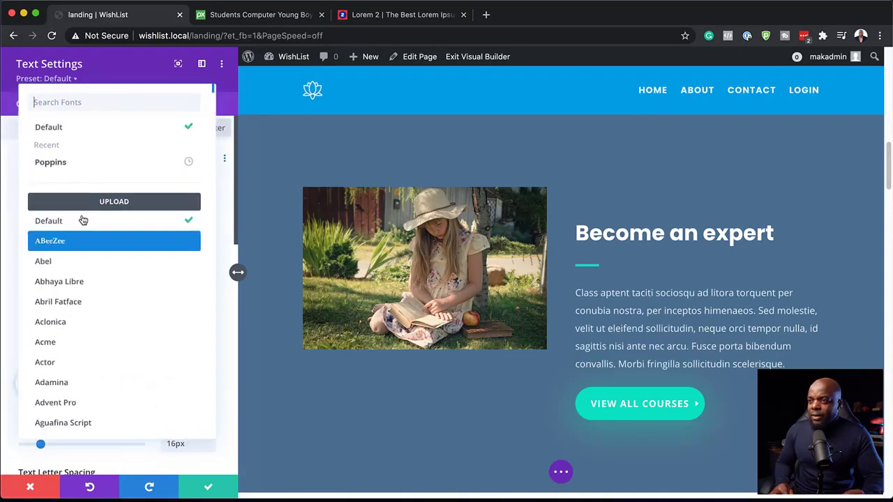
click(84, 162)
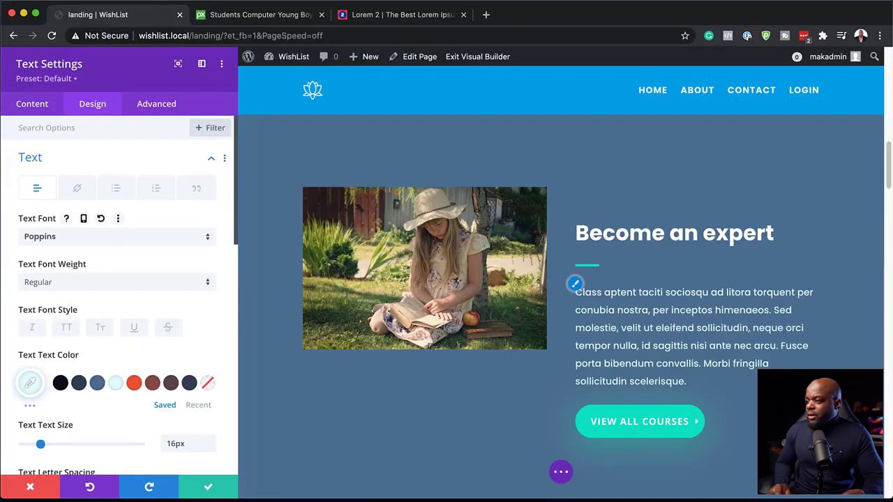
click(206, 488)
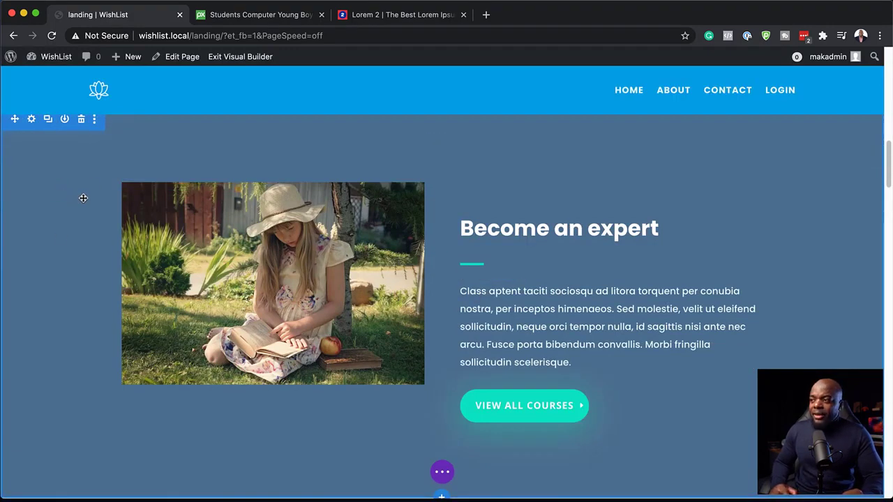
Use girl-1423501_1280.jpg from the media library as the "Become an expert" section's background image
click(31, 120)
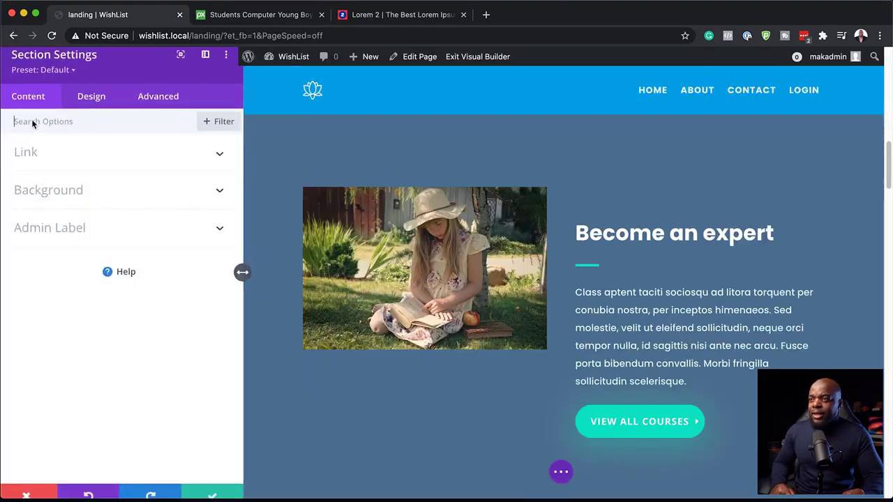
click(80, 197)
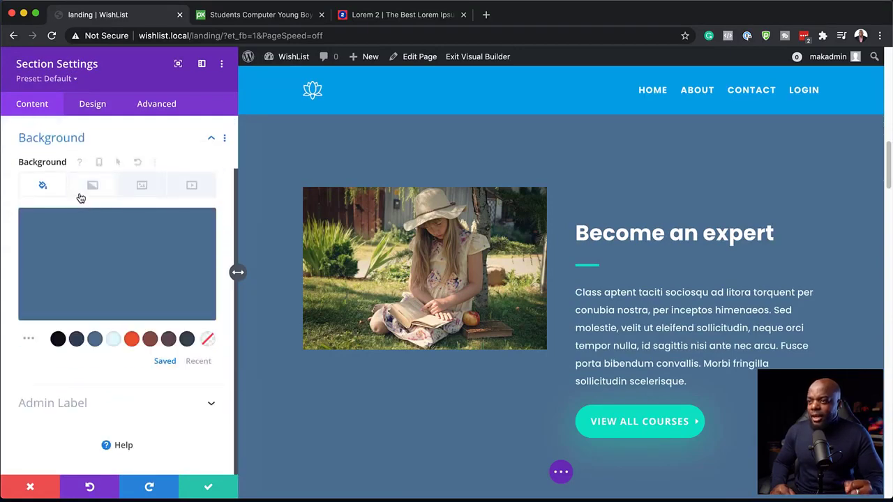
click(143, 187)
click(118, 256)
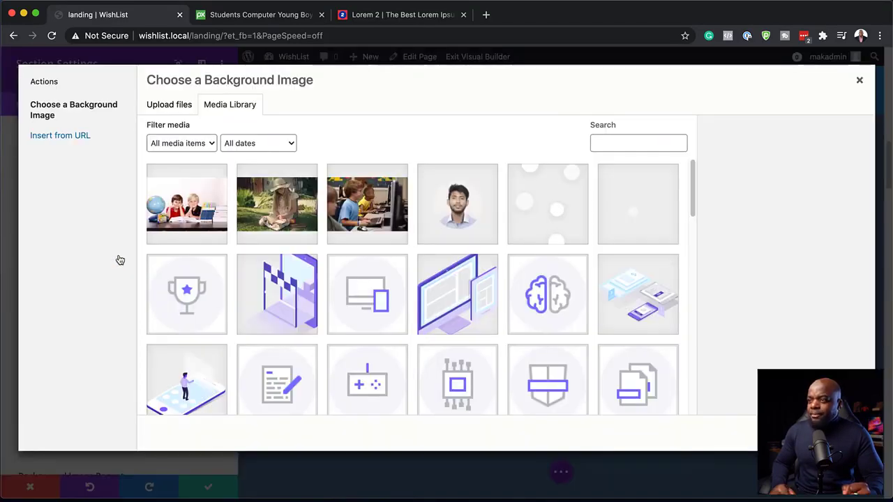
click(297, 214)
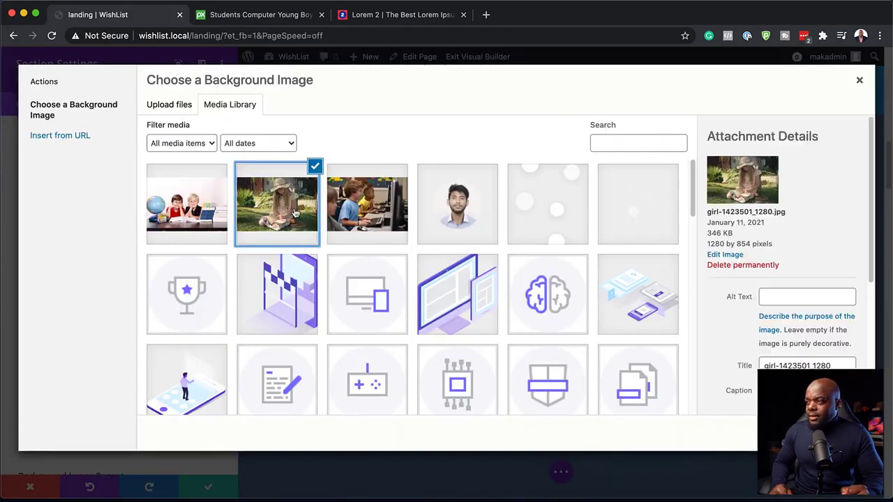
click(824, 433)
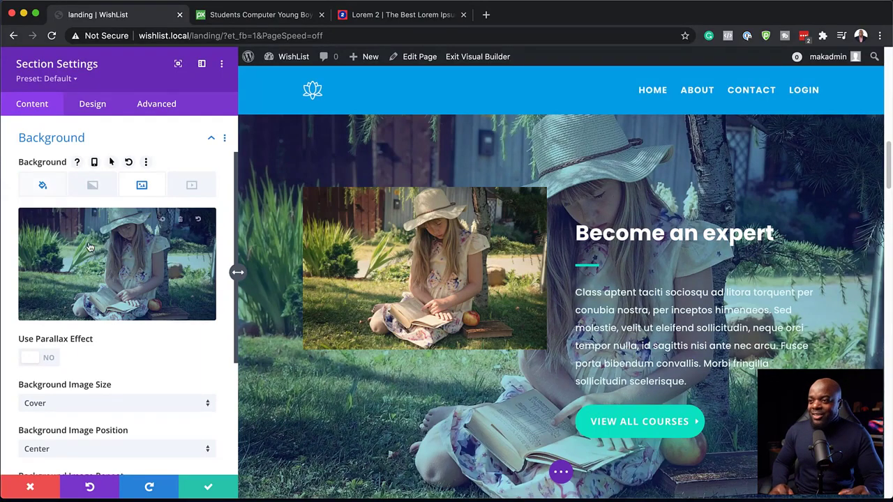
Try the Darken blend for the section's background image, and settle on Multiply
scroll(97, 265, down, 5)
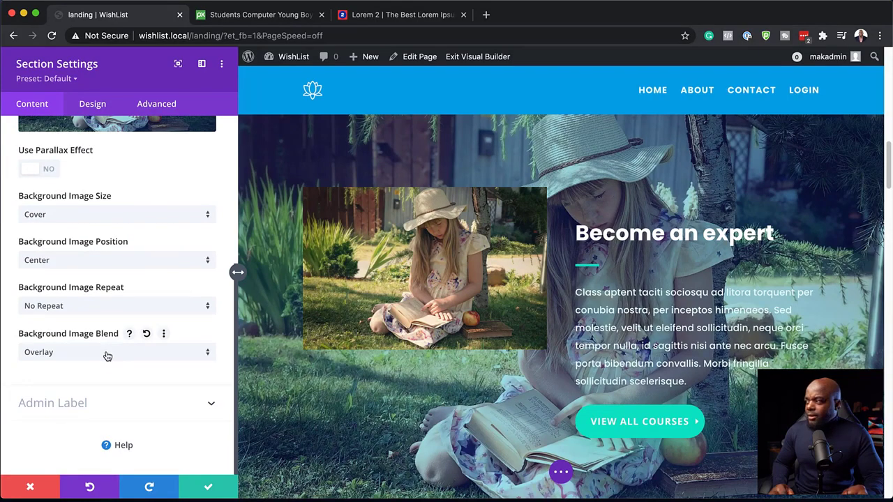
click(107, 352)
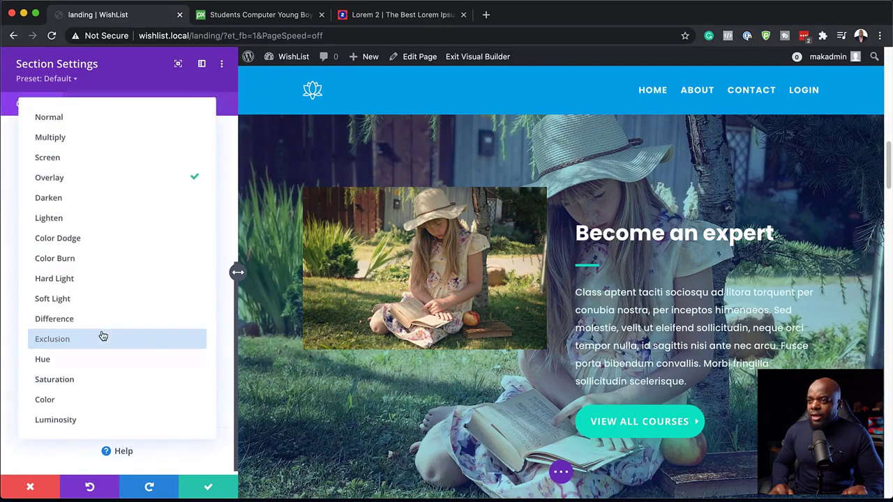
click(84, 200)
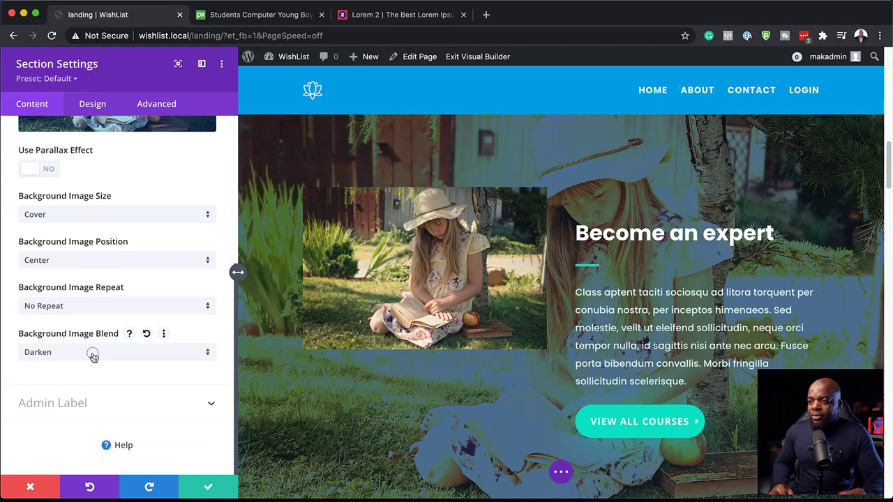
click(93, 356)
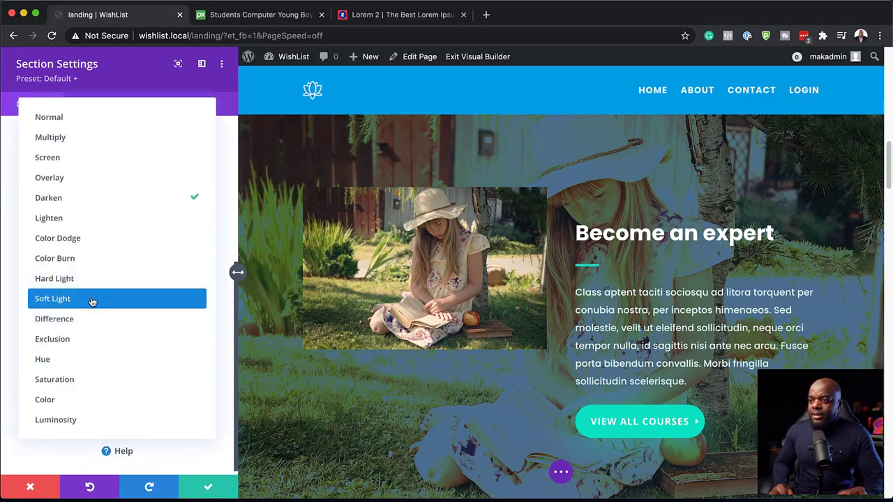
click(107, 140)
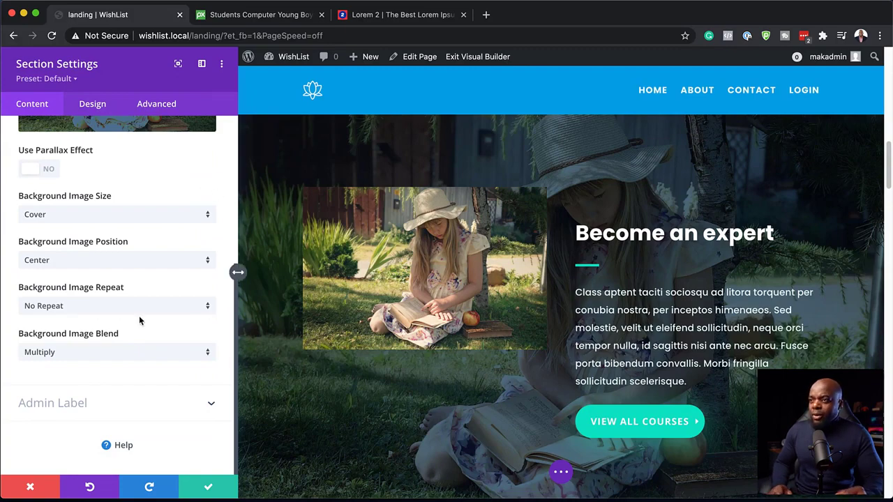
Set the section's background color to the saved swatch #0d131c at 0.86 opacity and save the section settings
scroll(139, 320, up, 5)
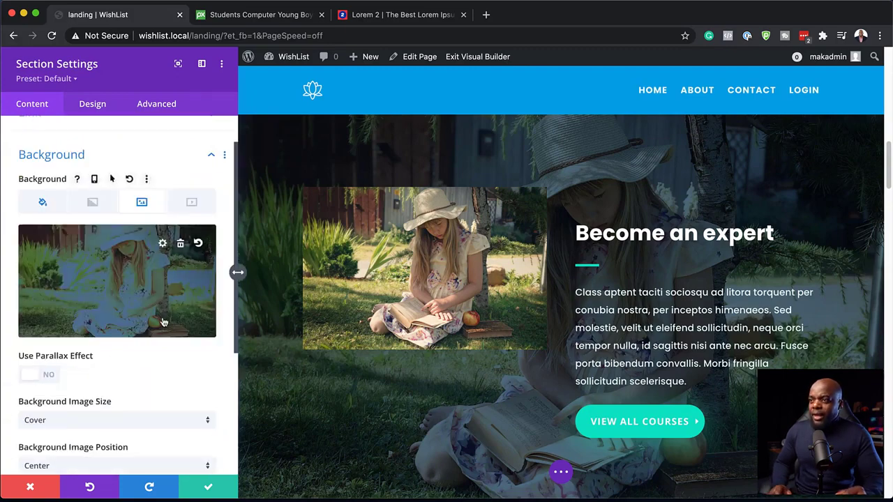
click(43, 204)
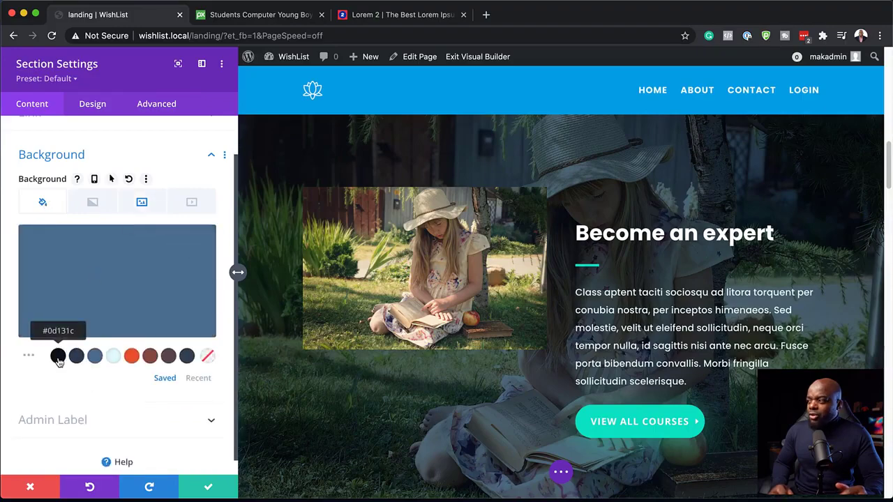
click(58, 357)
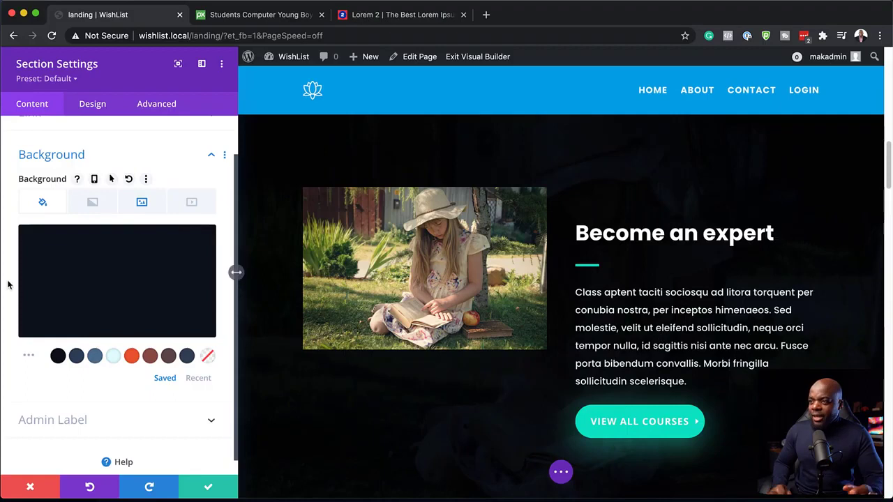
click(82, 287)
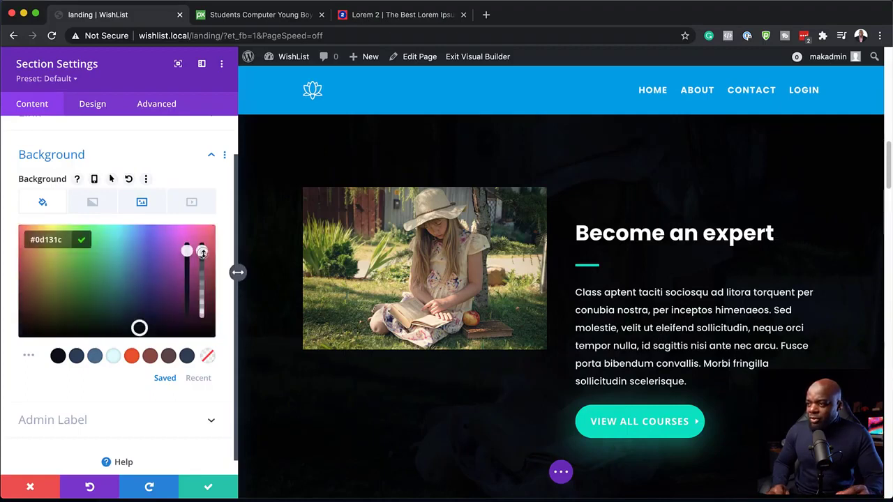
drag(202, 253, 202, 256)
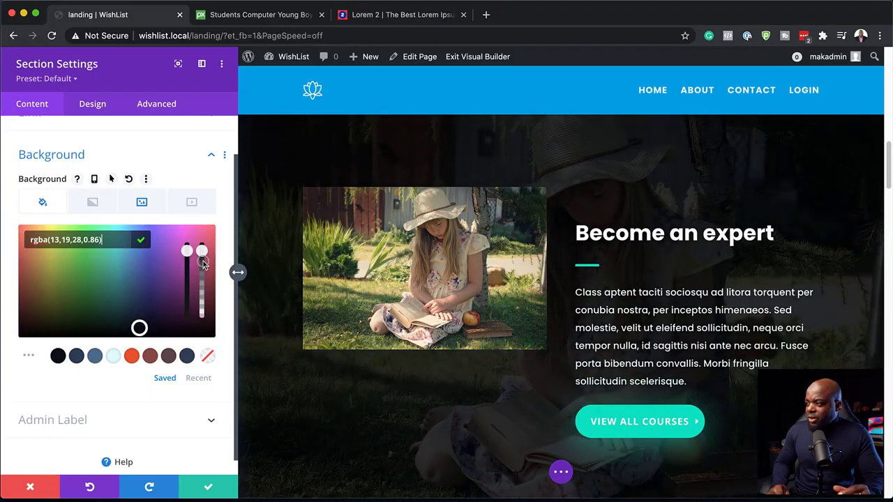
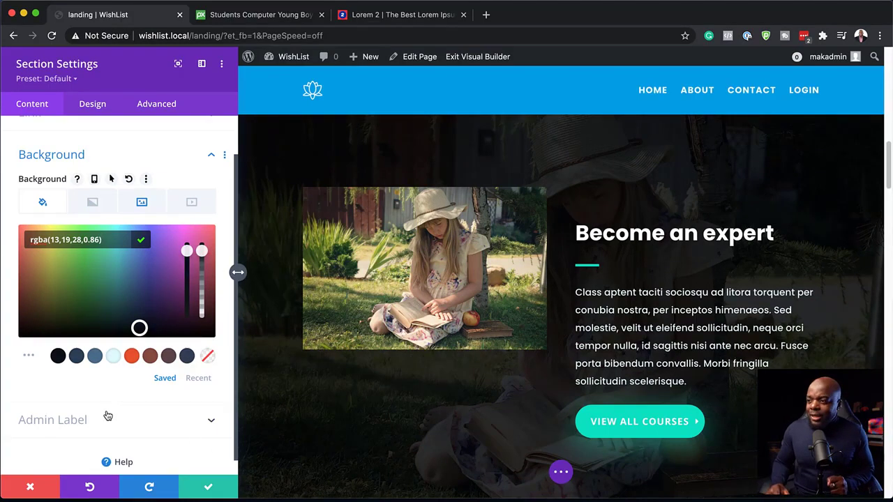
click(210, 489)
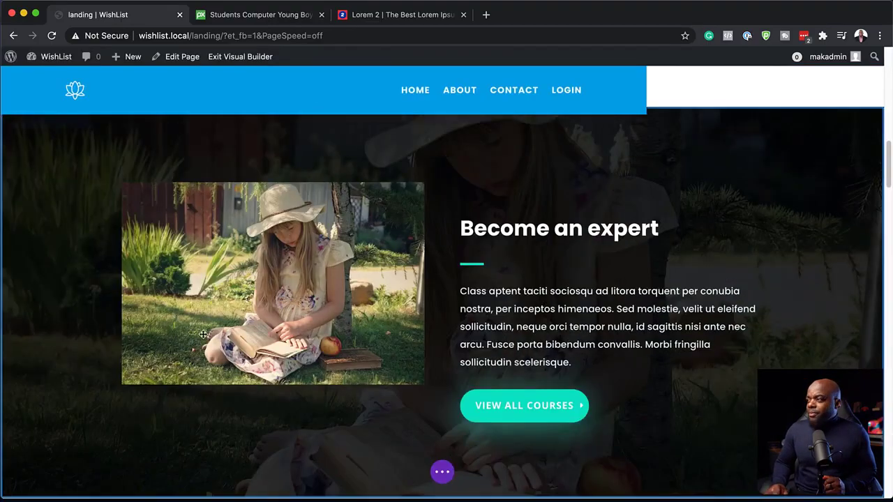
Review the landing page from the "Learn to Code Websites, Apps & Games" hero down to the FAQ section
scroll(868, 263, up, 5)
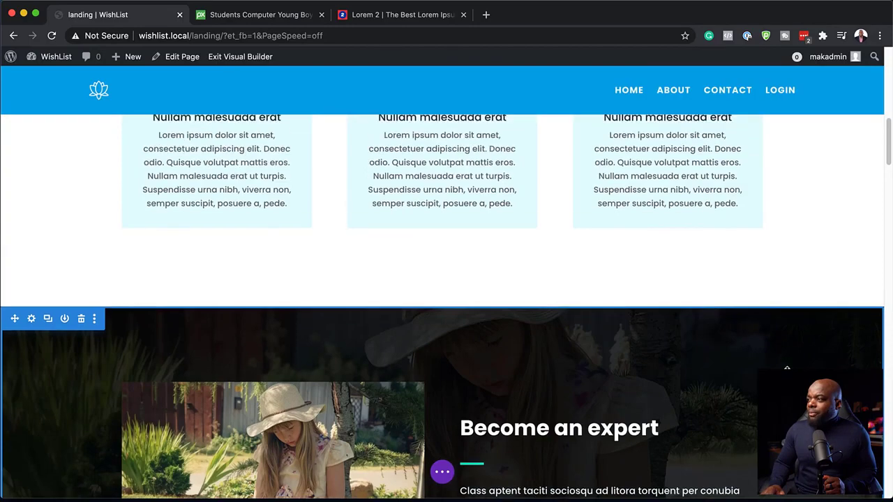
scroll(790, 366, up, 5)
scroll(789, 366, down, 5)
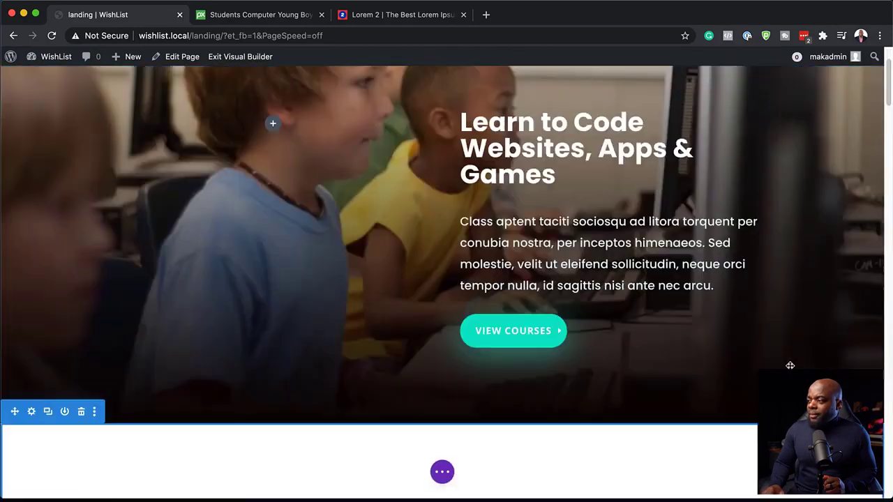
scroll(790, 366, down, 10)
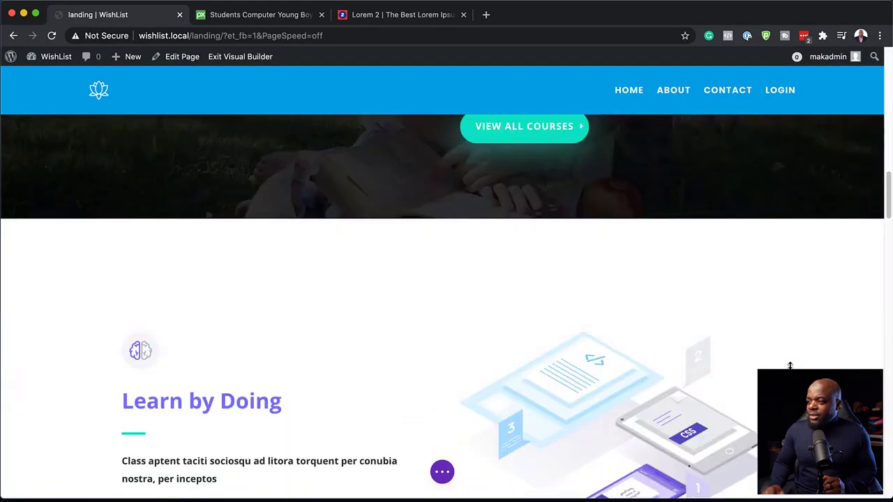
scroll(399, 290, down, 8)
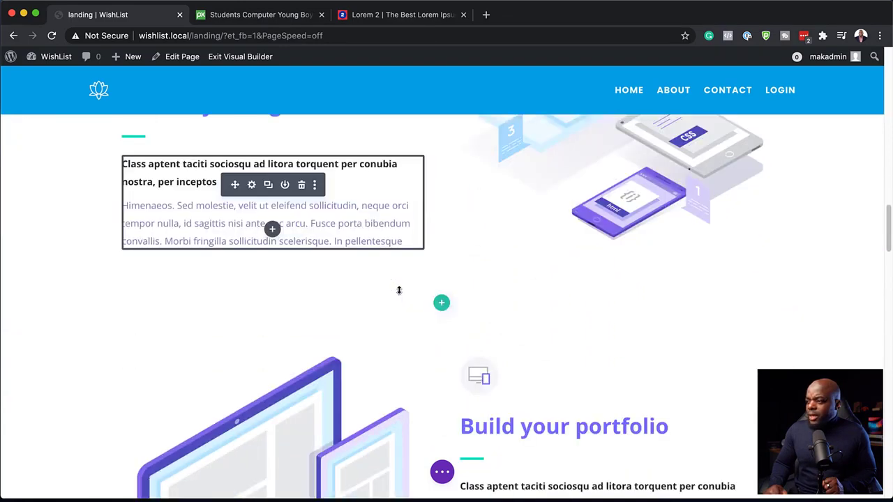
scroll(399, 290, down, 6)
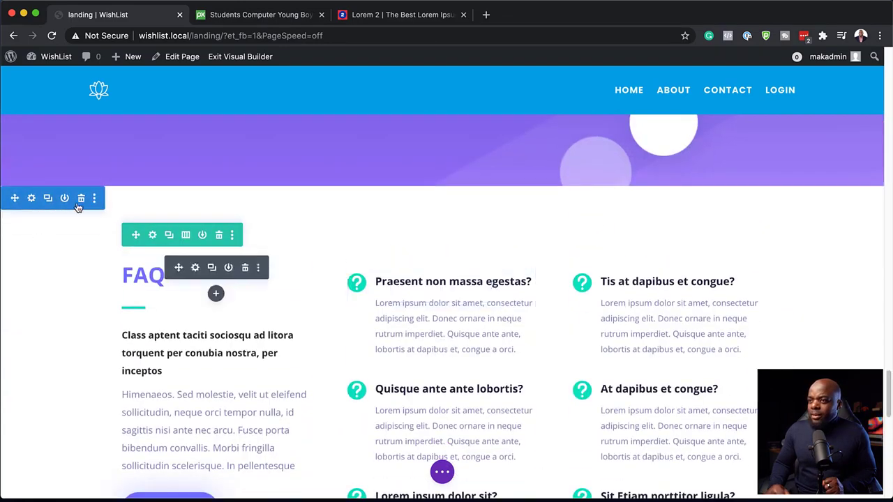
Delete the FAQ, "Ready to get started?" and "My entire team was prototyping by the end of the first day!" testimonial sections
click(82, 200)
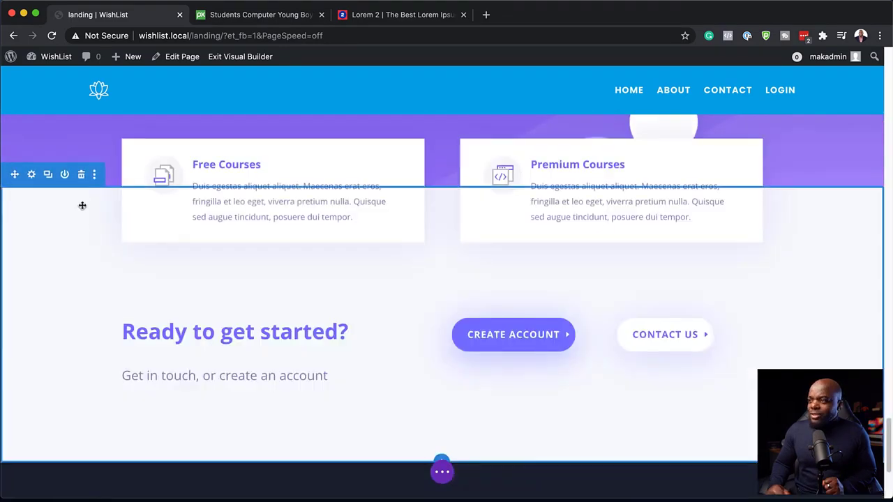
click(81, 180)
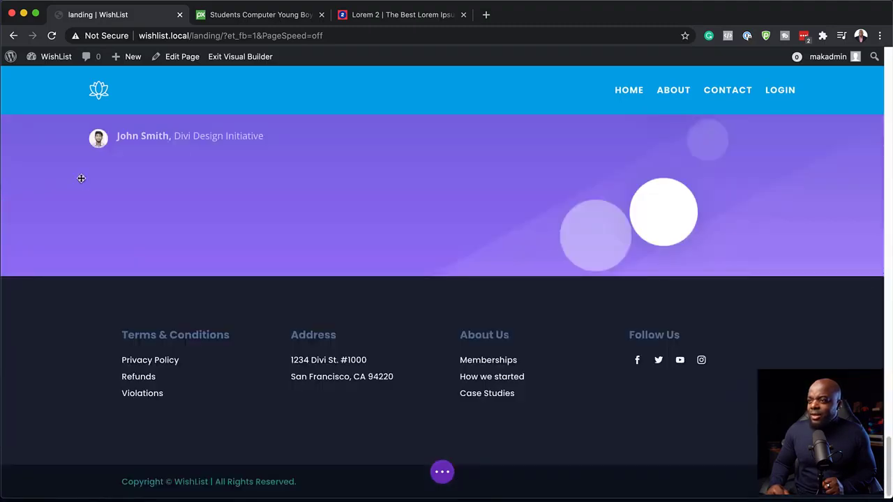
scroll(293, 305, up, 5)
scroll(293, 306, up, 1)
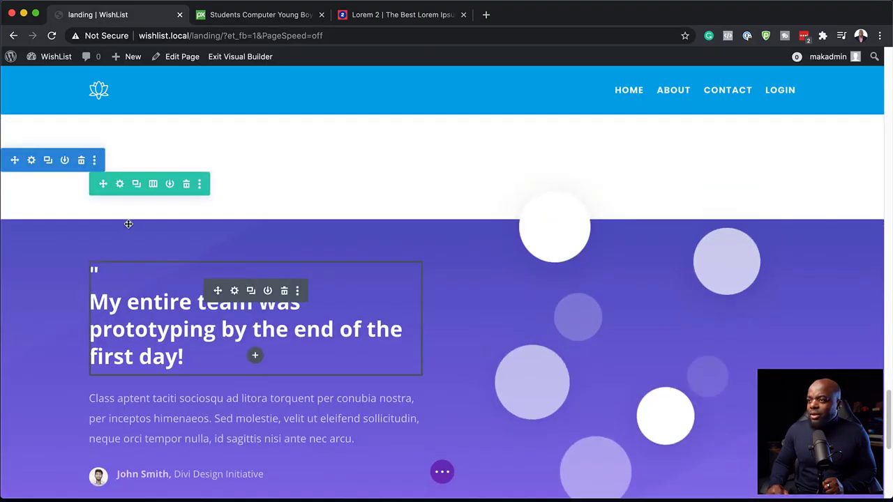
click(81, 160)
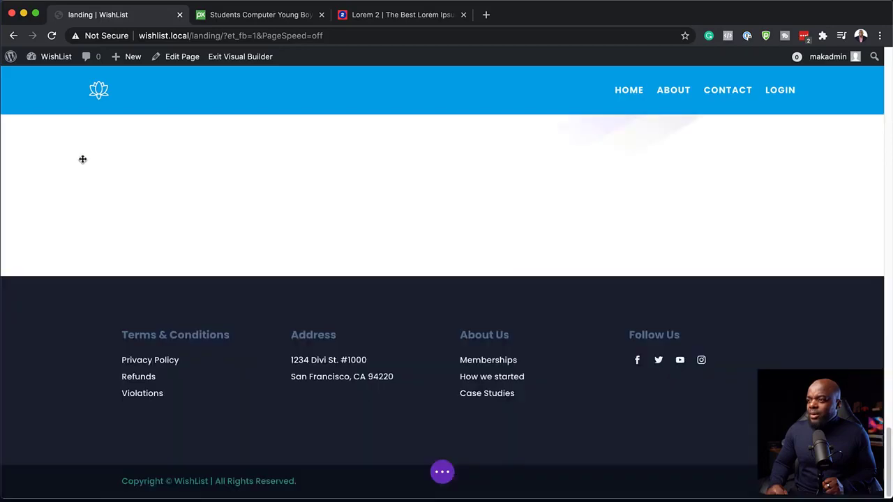
Delete the brain icon module above the "Learn by Doing" heading
scroll(253, 273, up, 8)
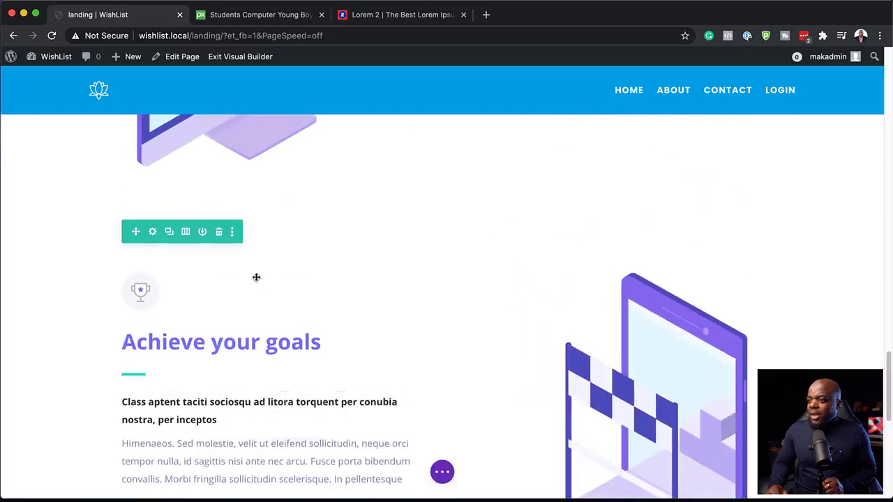
scroll(257, 277, up, 6)
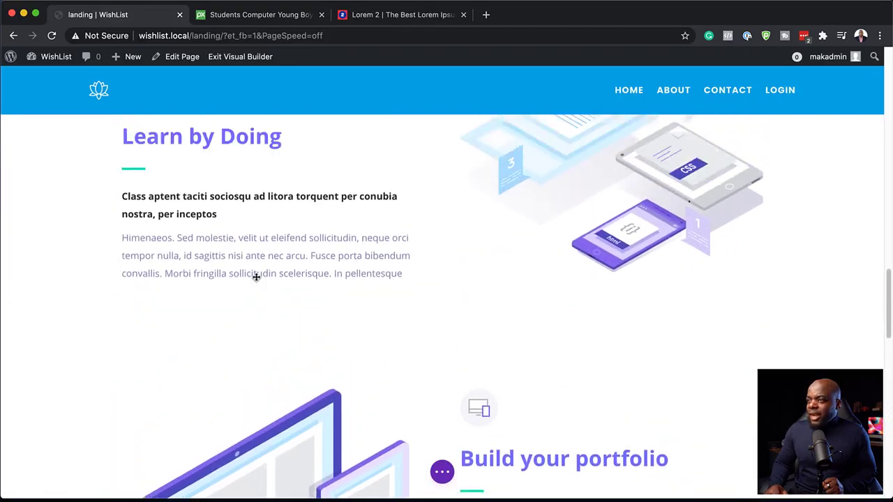
scroll(256, 277, up, 3)
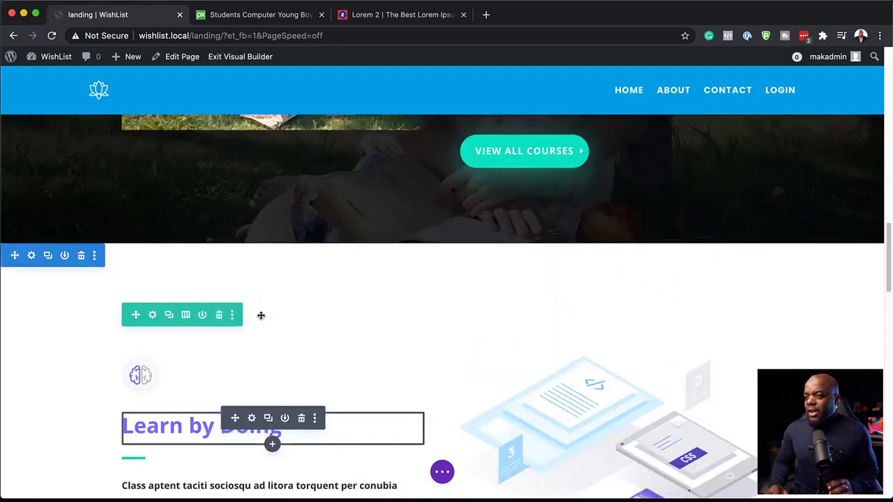
mouse_move(140, 373)
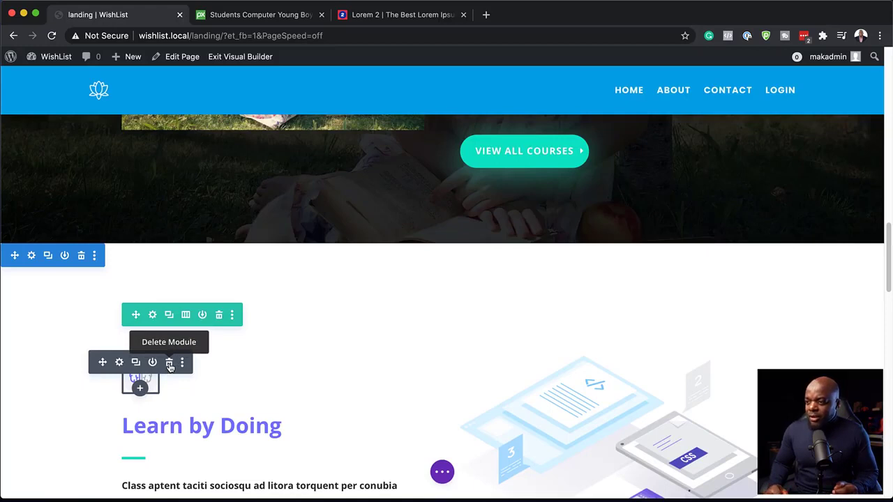
click(168, 362)
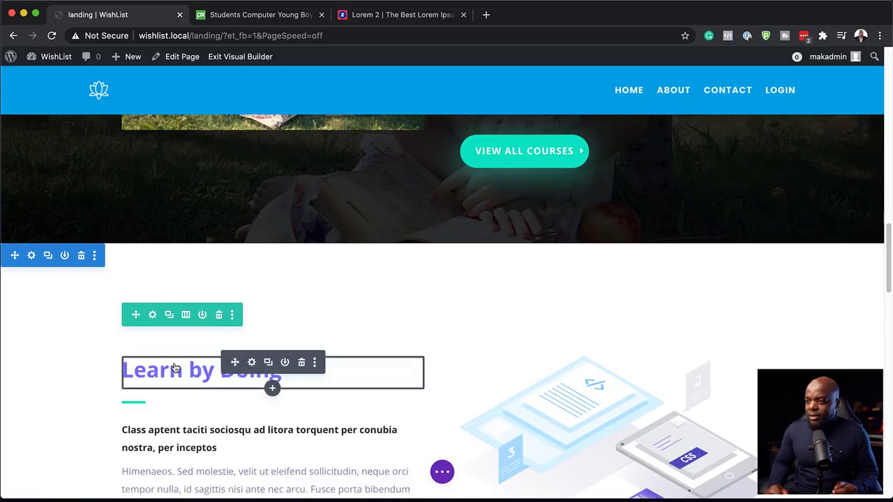
Set the "Learn by Doing" heading's Heading 2 font to Poppins and save the module
click(252, 363)
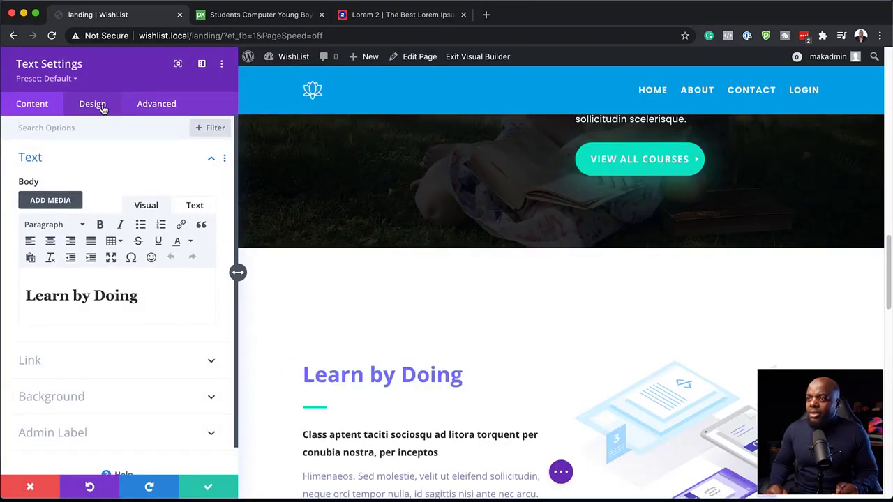
click(93, 104)
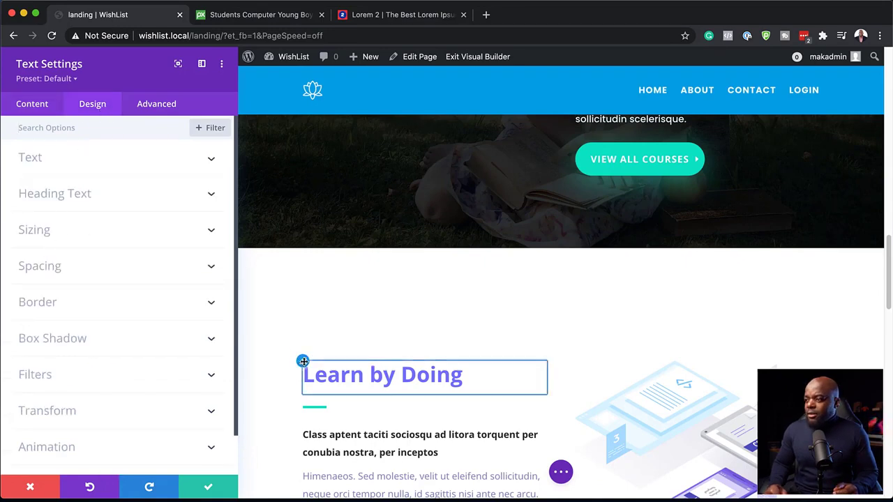
click(303, 362)
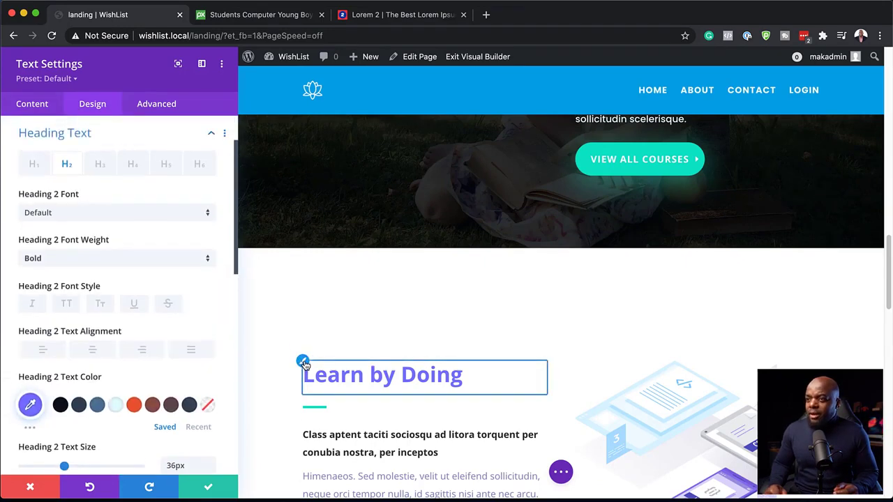
click(84, 213)
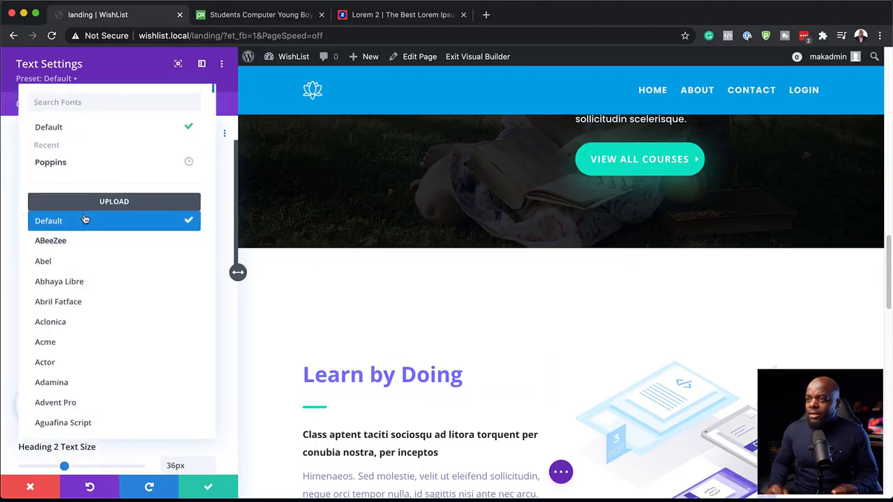
click(87, 164)
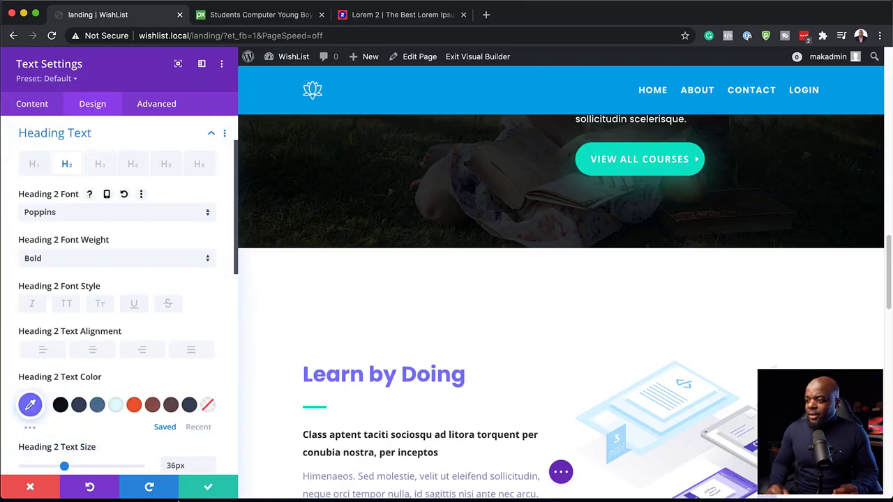
click(207, 487)
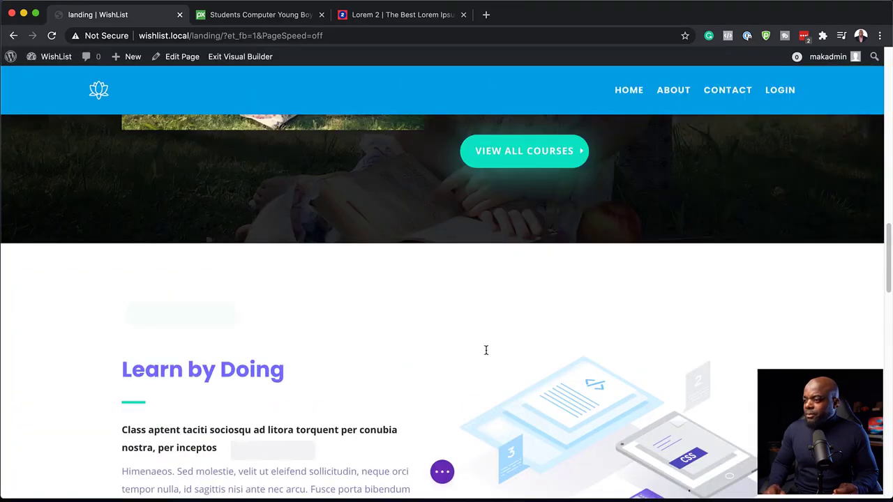
Set the "Learn by Doing" heading's Heading 2 text color to the saved dark navy swatch
scroll(487, 352, down, 1)
scroll(59, 270, down, 4)
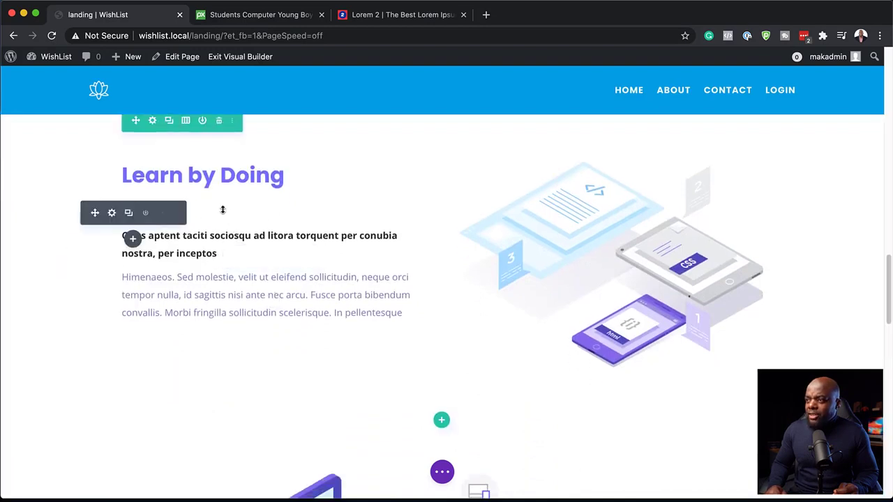
mouse_move(272, 193)
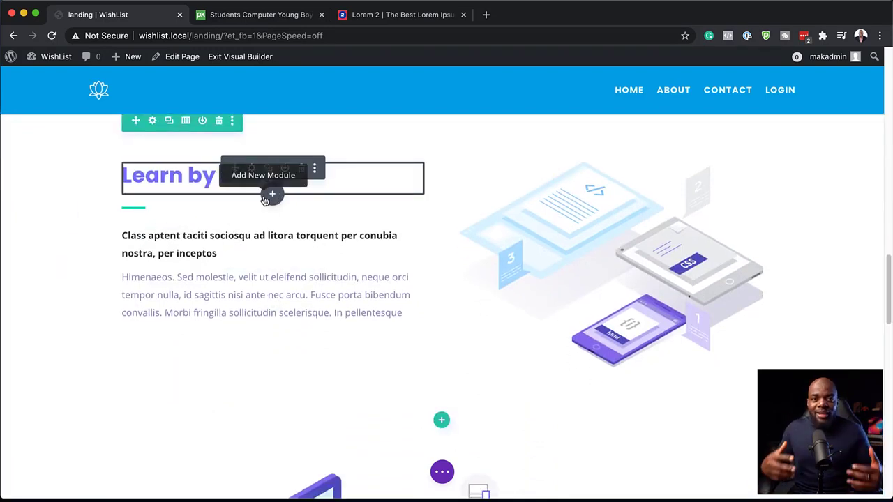
scroll(385, 292, up, 2)
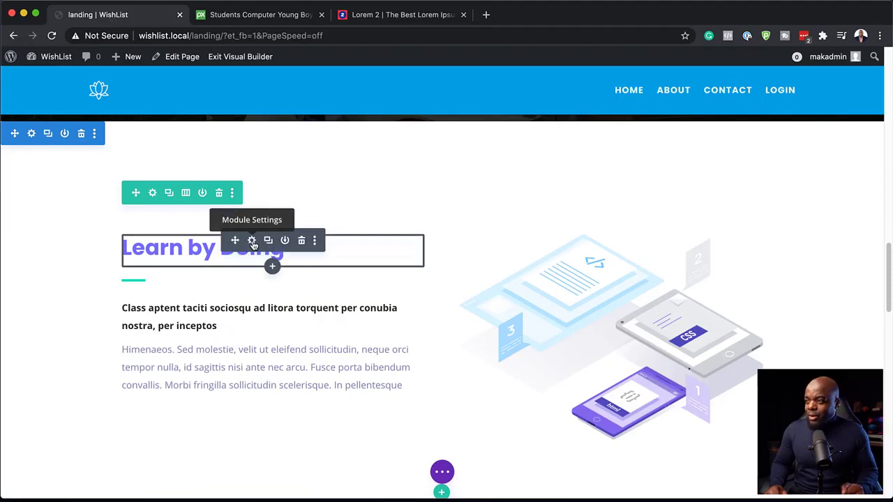
click(252, 241)
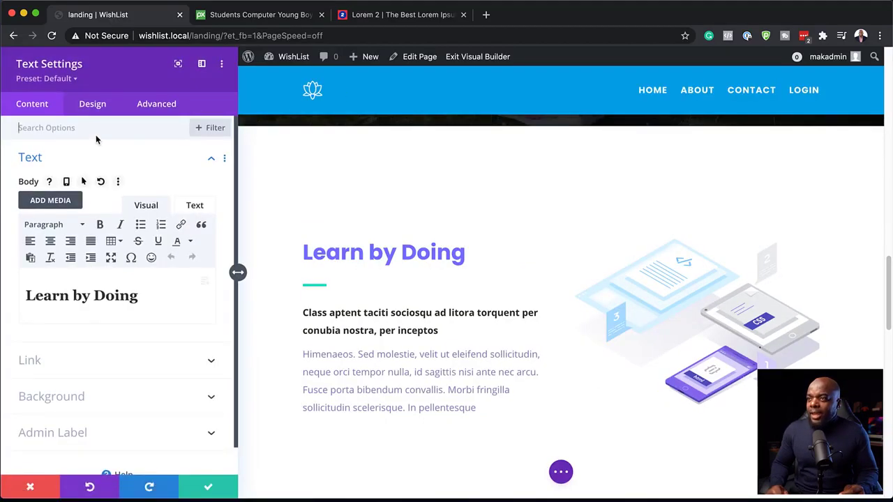
click(93, 106)
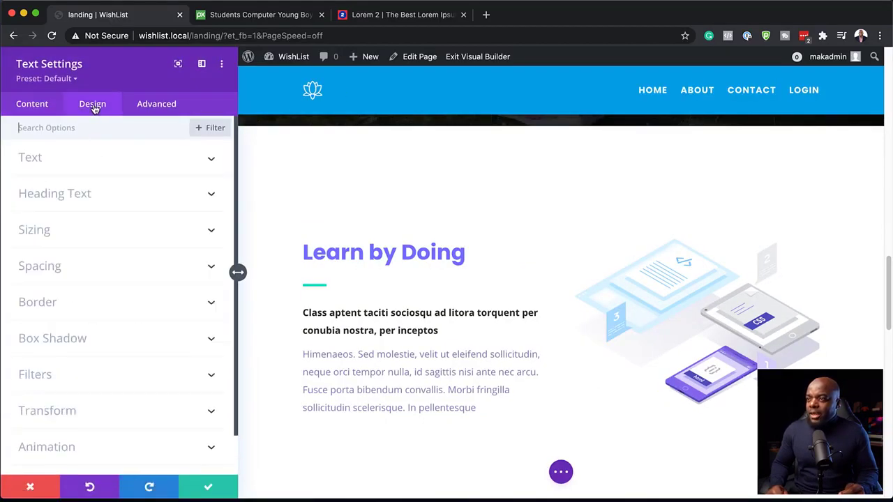
click(70, 195)
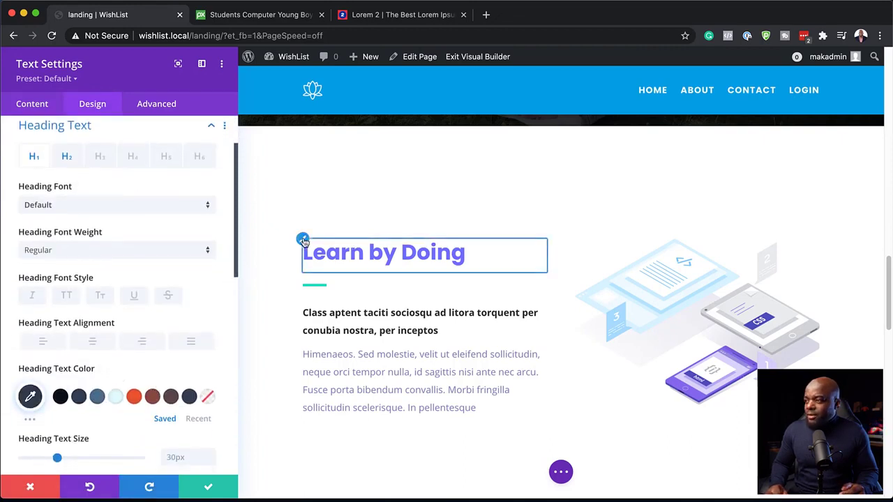
click(303, 241)
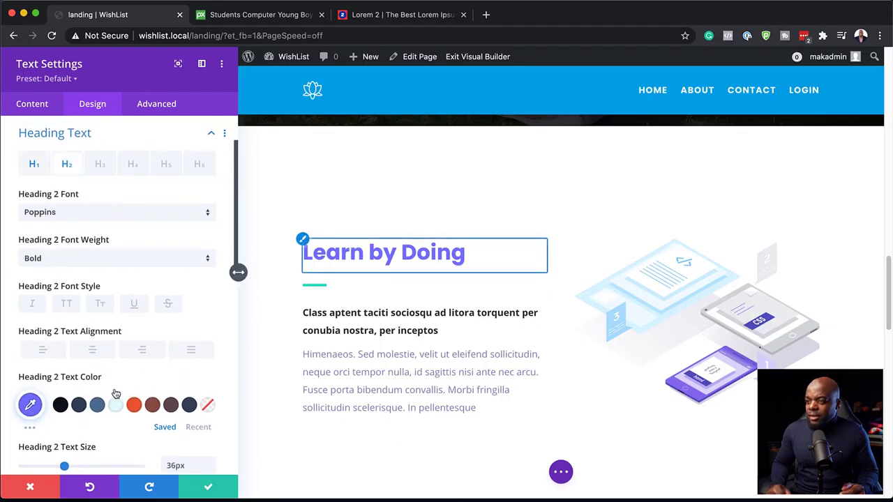
click(79, 408)
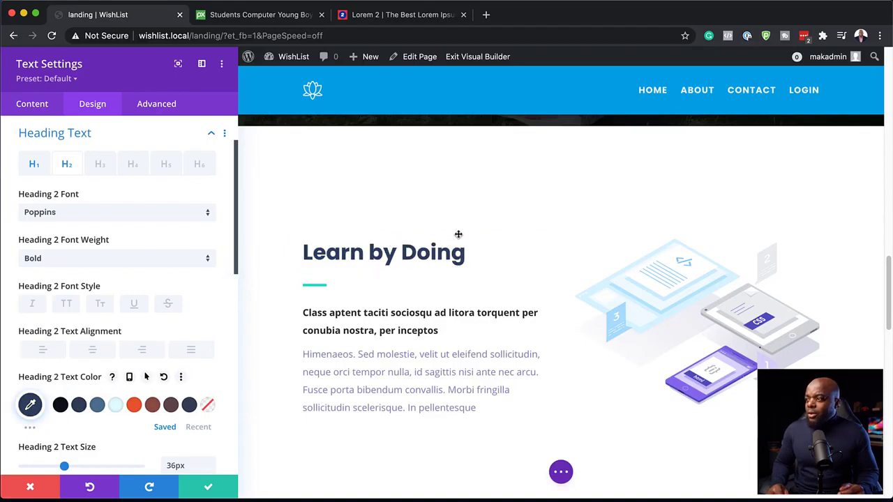
Extend the "Learn by Doing" heading text styles to all texts, including "Build your portfolio" and "Achieve your goals", and save the module
click(224, 134)
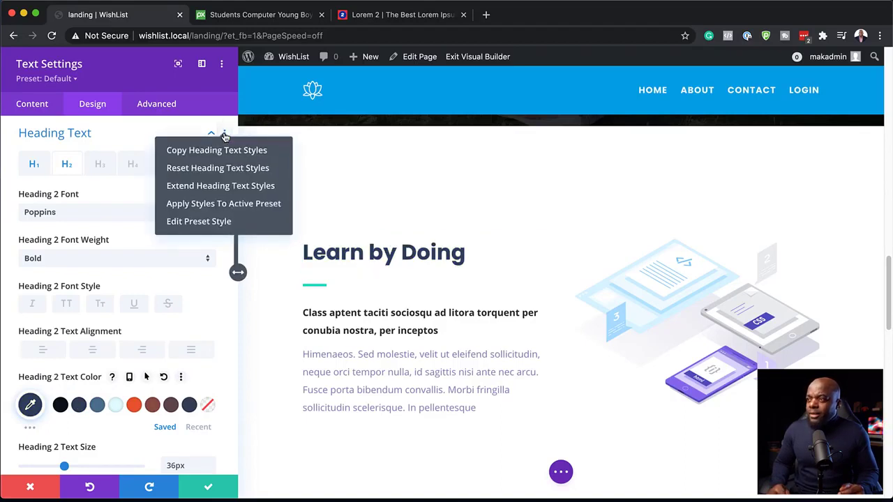
click(221, 187)
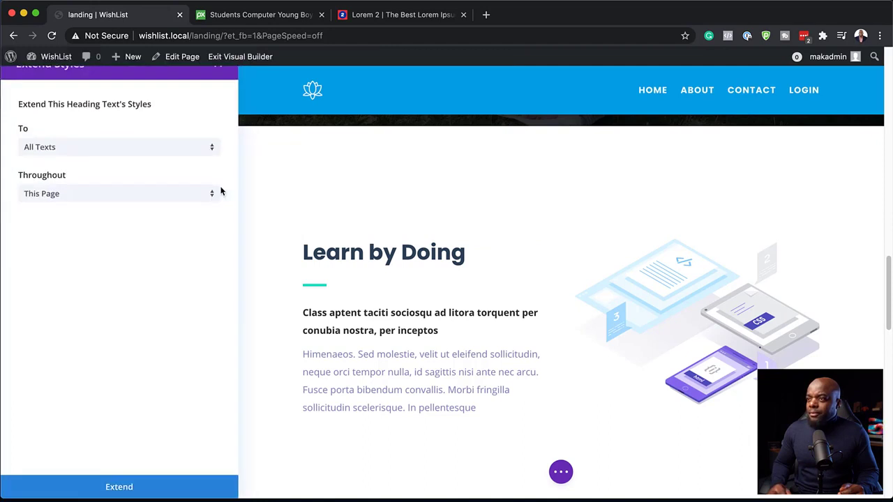
click(90, 198)
click(91, 226)
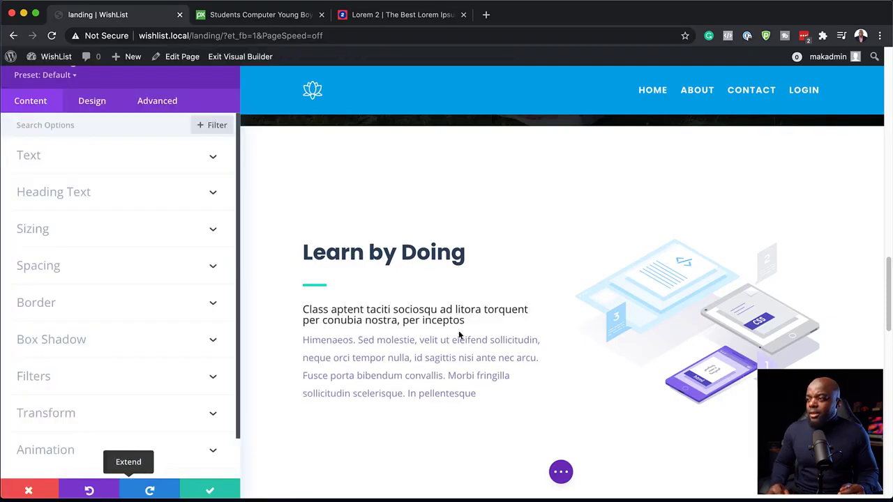
scroll(528, 389, down, 5)
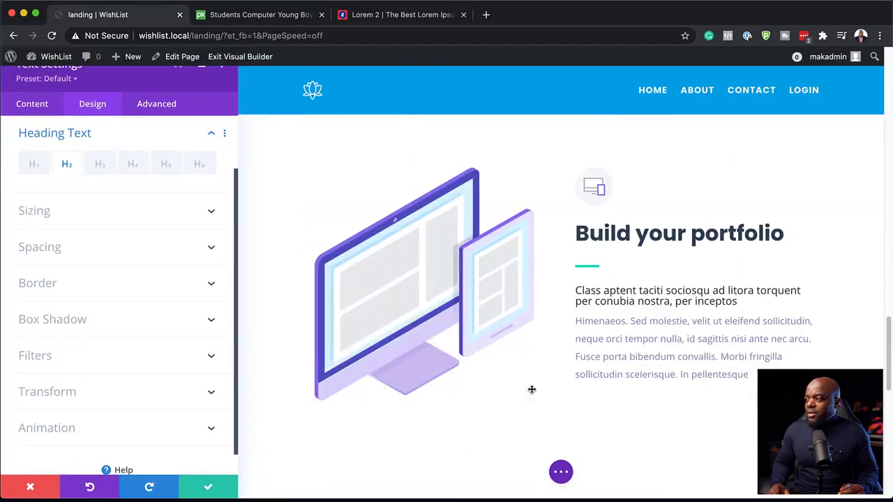
scroll(482, 397, down, 4)
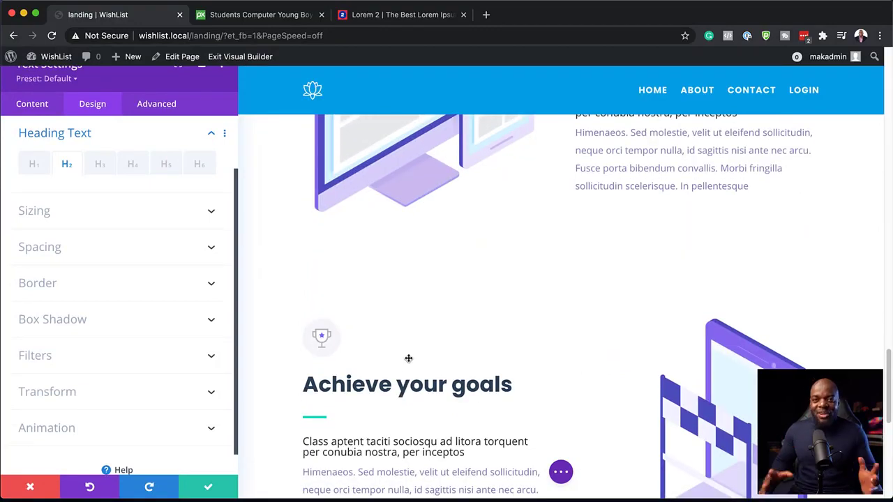
click(201, 488)
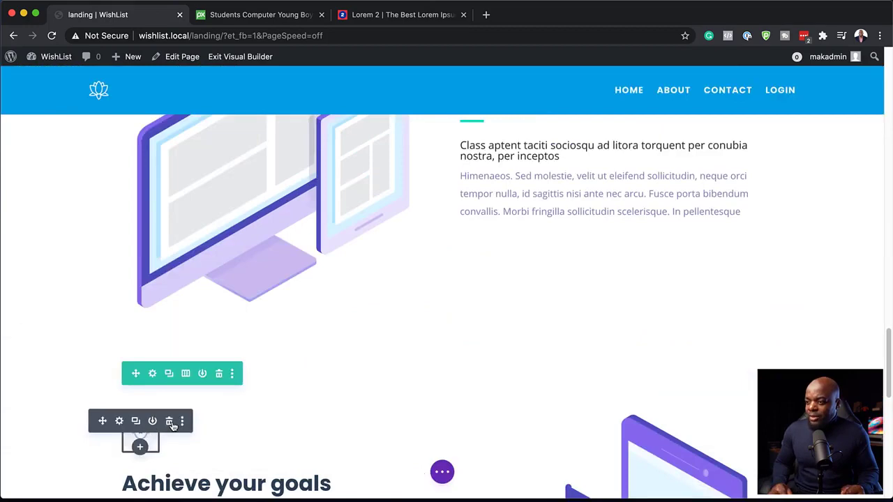
Delete the trophy icon above "Achieve your goals" and the devices icon above "Build your portfolio"
click(169, 421)
scroll(553, 346, up, 3)
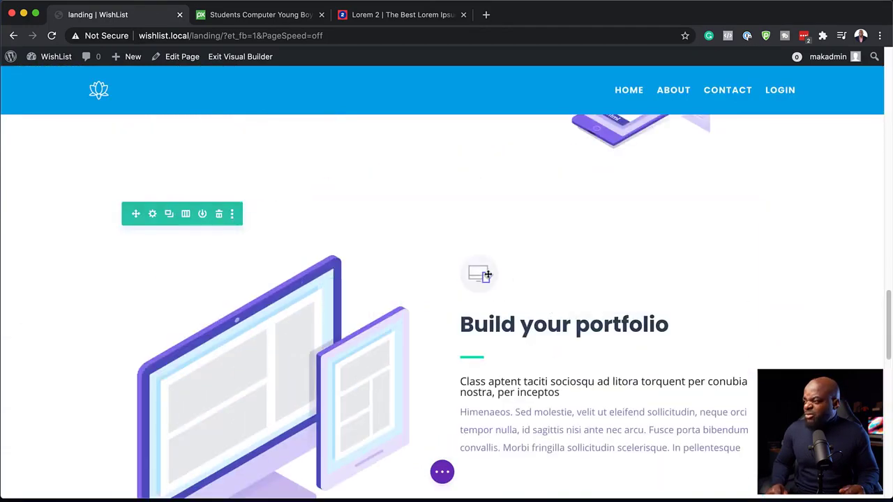
mouse_move(488, 275)
click(508, 264)
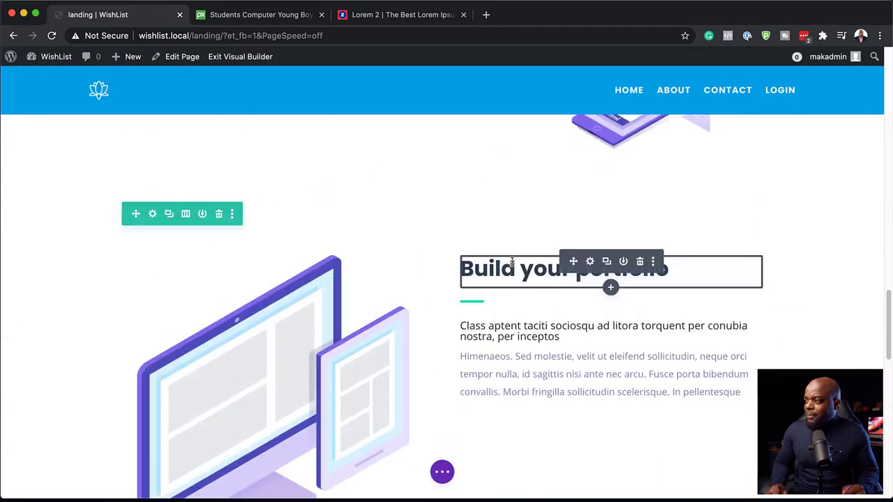
Set the Heading 4 font of the description under "Learn by Doing" to Poppins
scroll(713, 273, up, 5)
scroll(716, 277, down, 2)
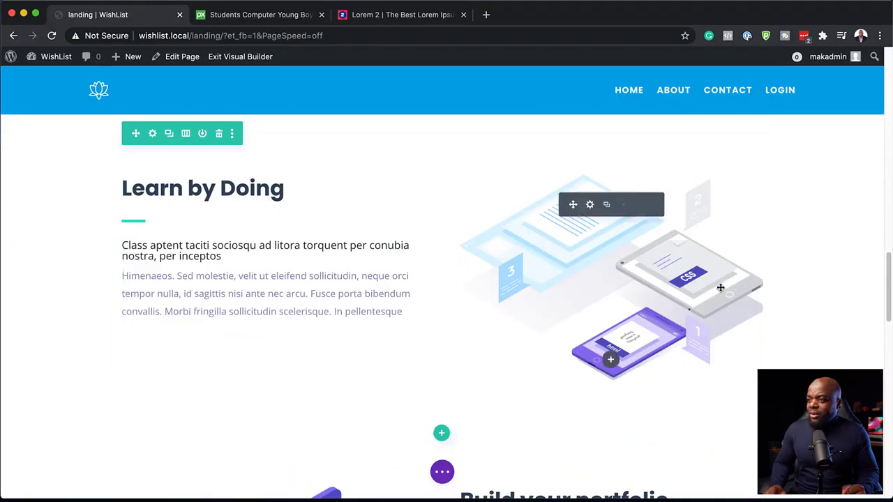
mouse_move(164, 253)
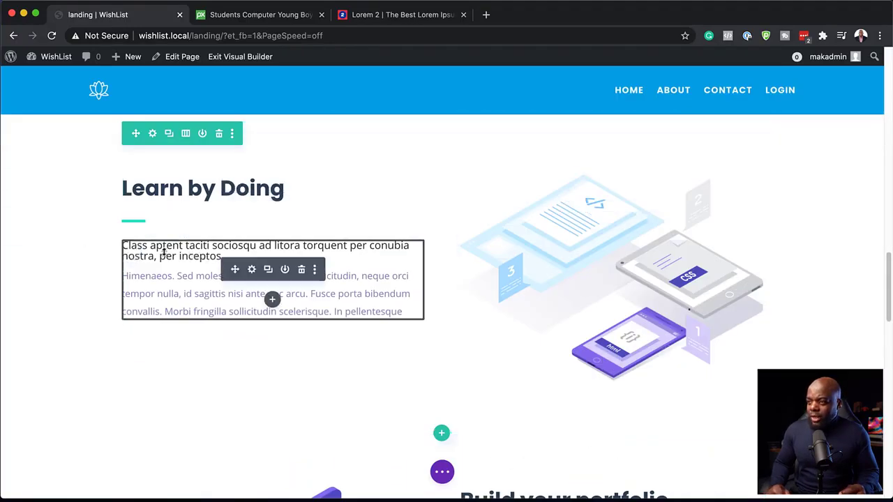
click(251, 270)
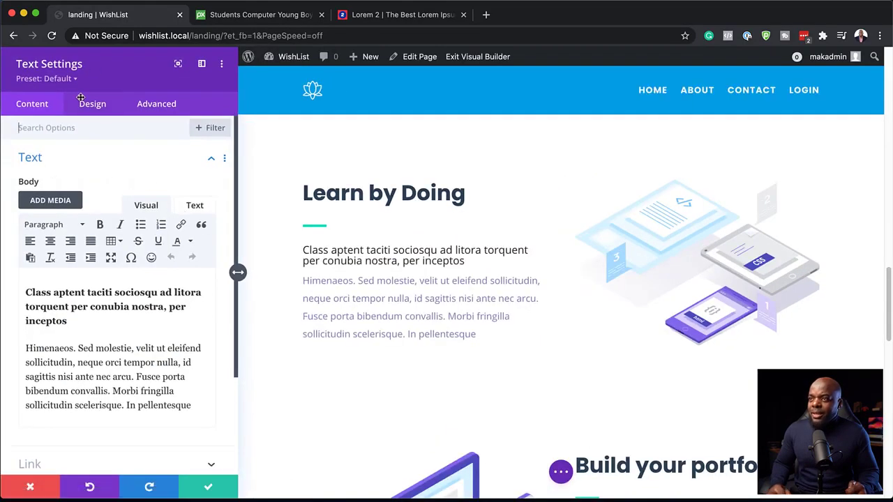
click(93, 104)
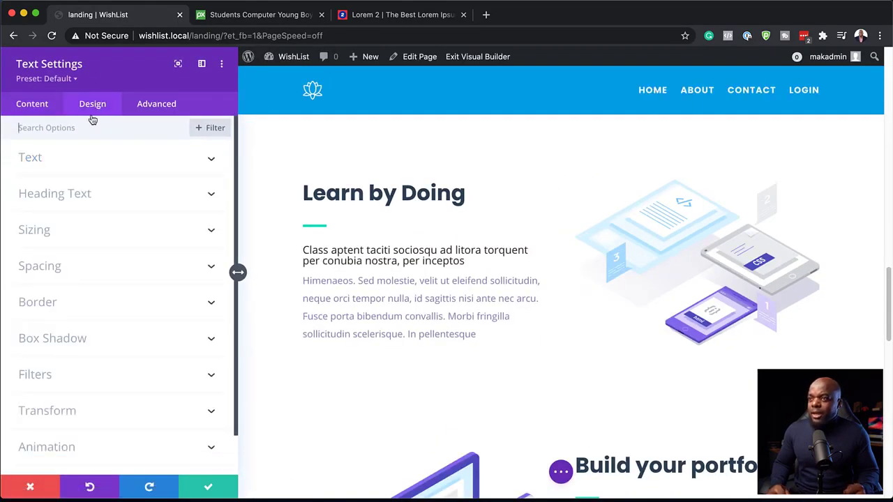
click(305, 249)
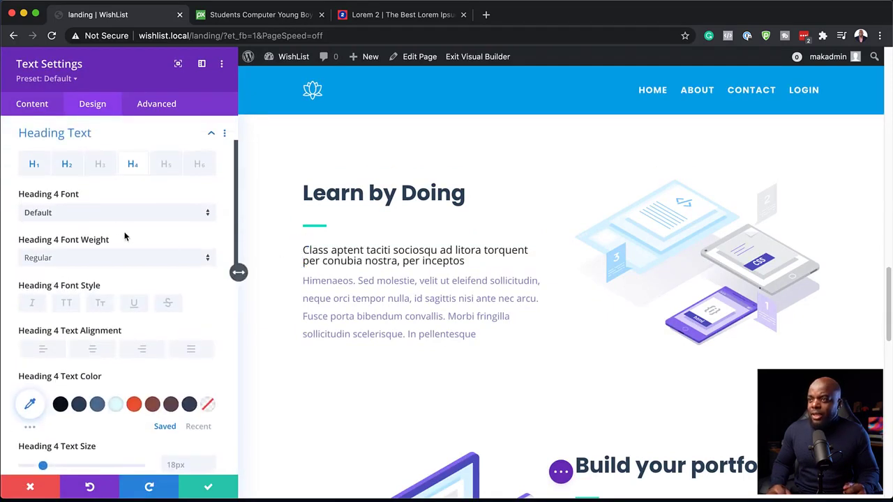
click(117, 214)
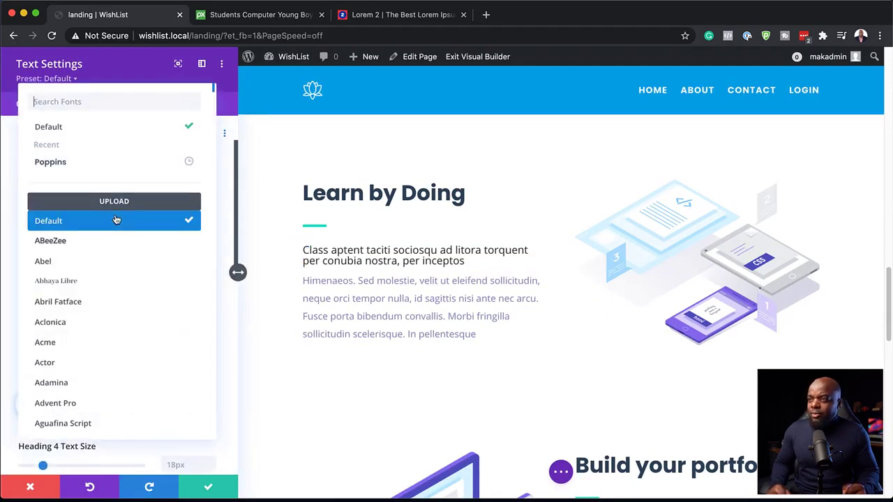
click(72, 162)
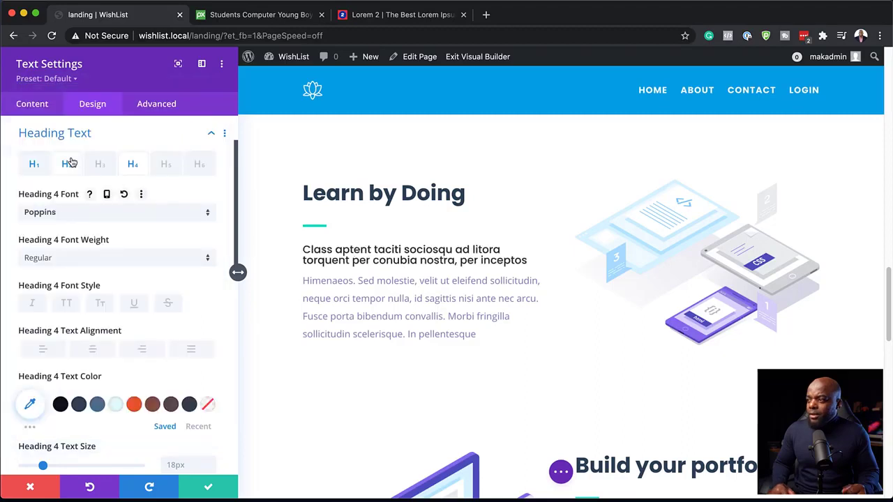
Set the body text font of the paragraph under "Learn by Doing" to Poppins
click(304, 276)
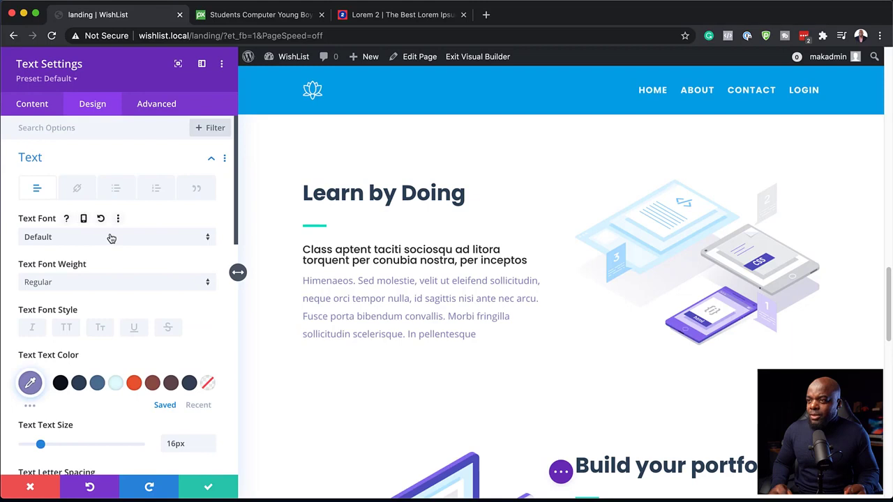
click(109, 237)
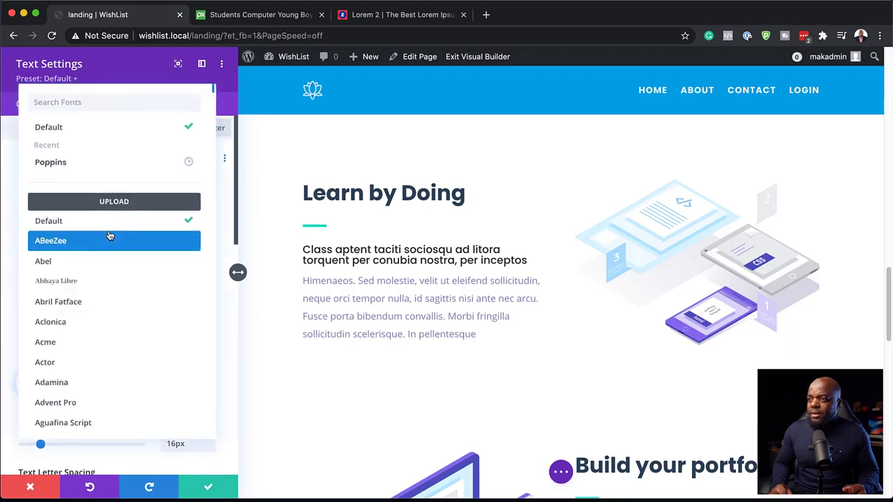
click(65, 160)
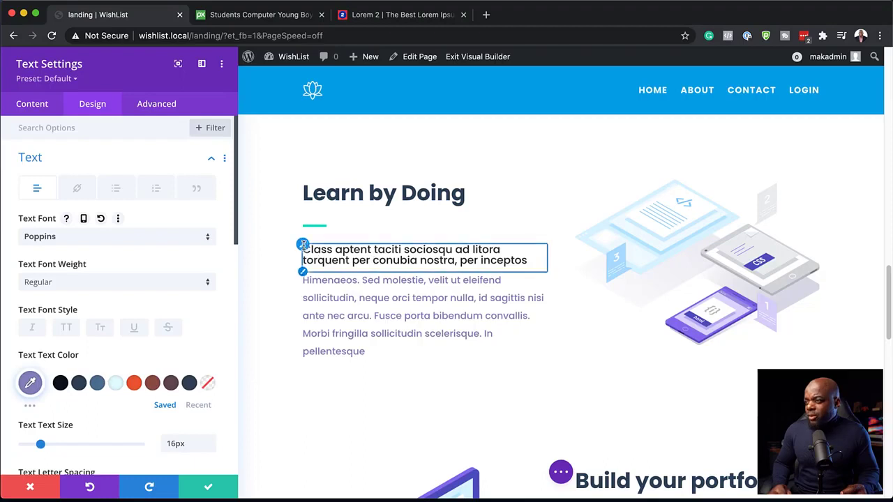
Set the Heading 4 line height of the "Learn by Doing" description to 1.4em and save the module
click(304, 249)
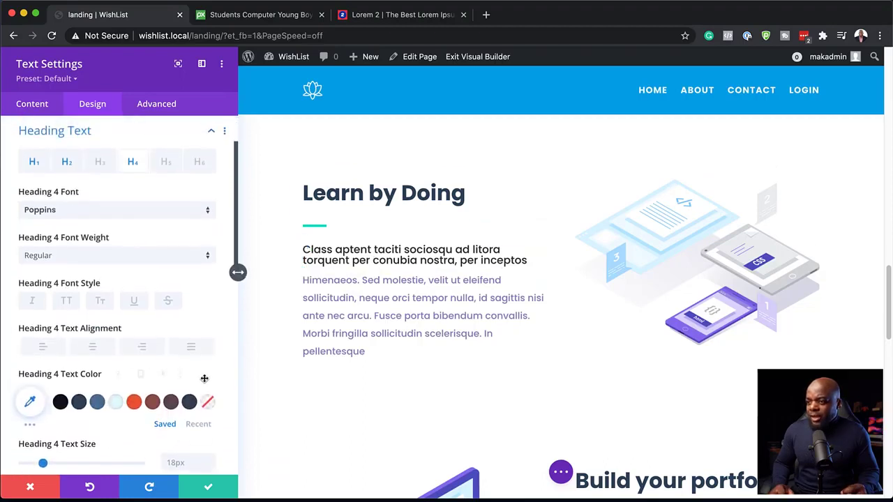
scroll(204, 379, down, 5)
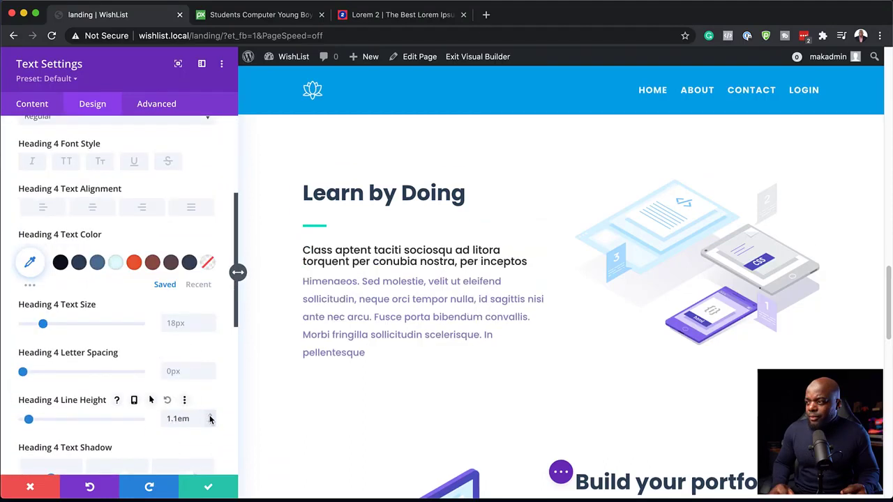
click(209, 415)
click(210, 415)
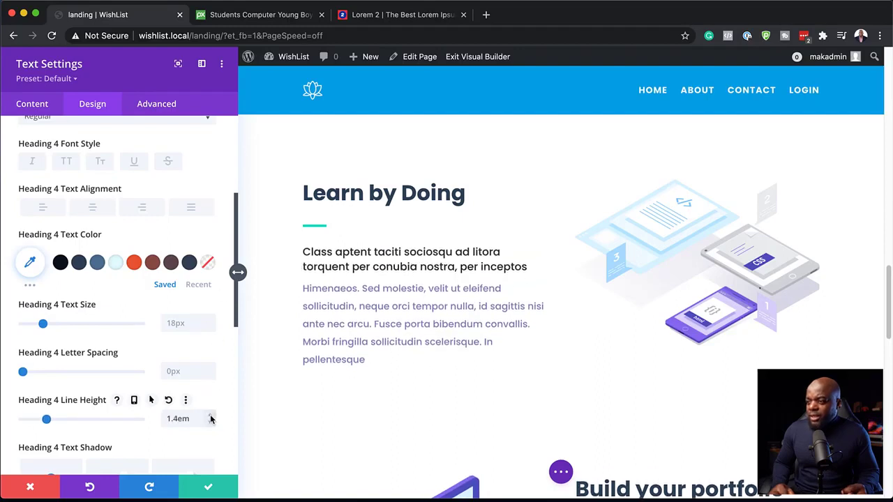
click(211, 417)
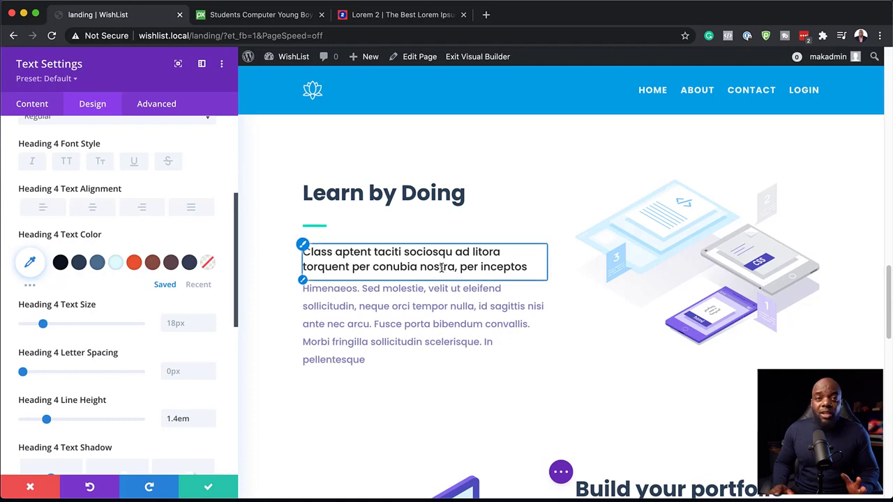
click(208, 490)
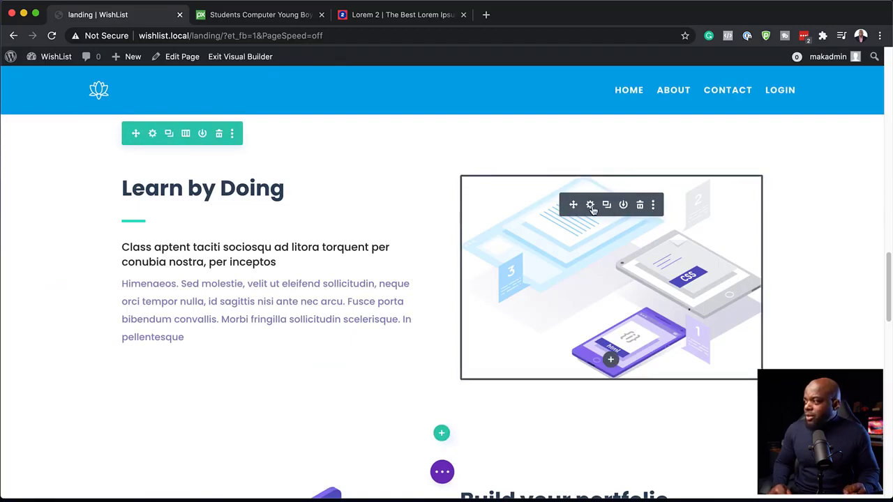
Replace the "Learn by Doing" illustration with boys-286245_1920.jpg from the media library and save the image module
click(590, 207)
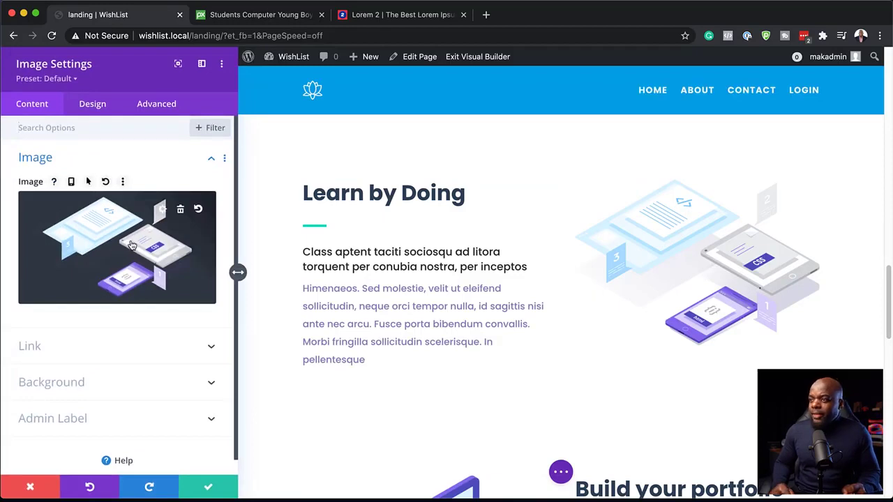
click(130, 244)
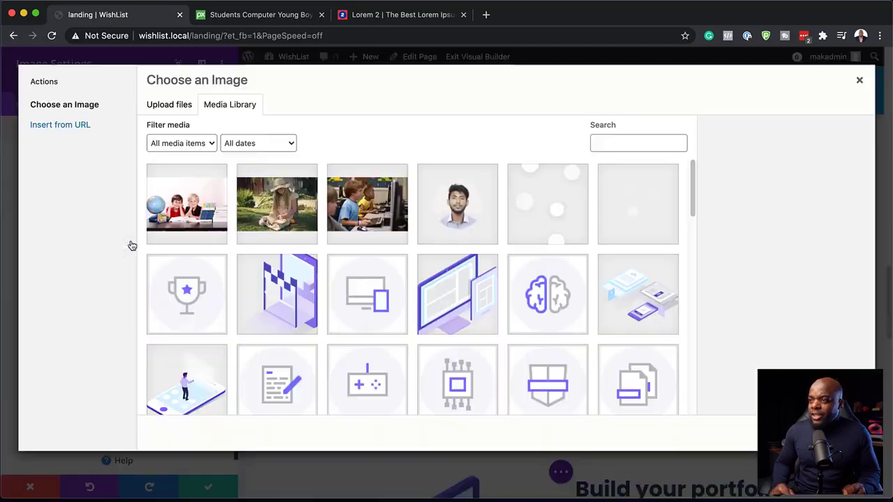
click(203, 218)
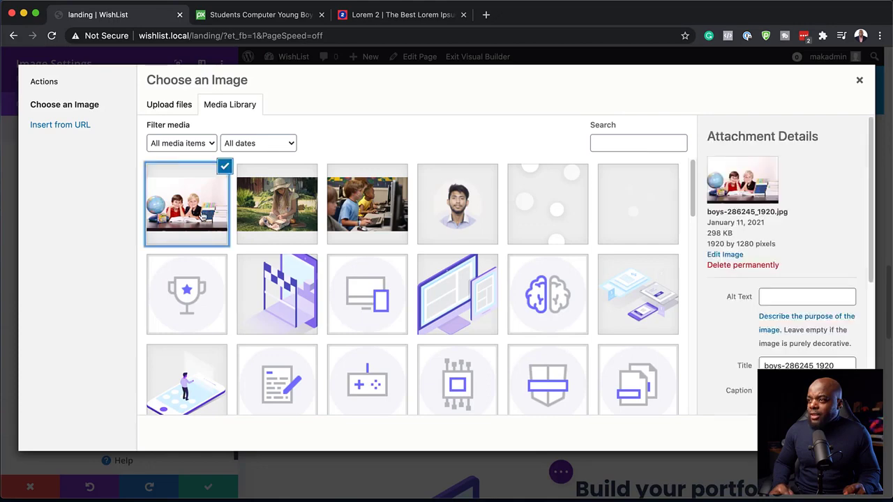
click(813, 432)
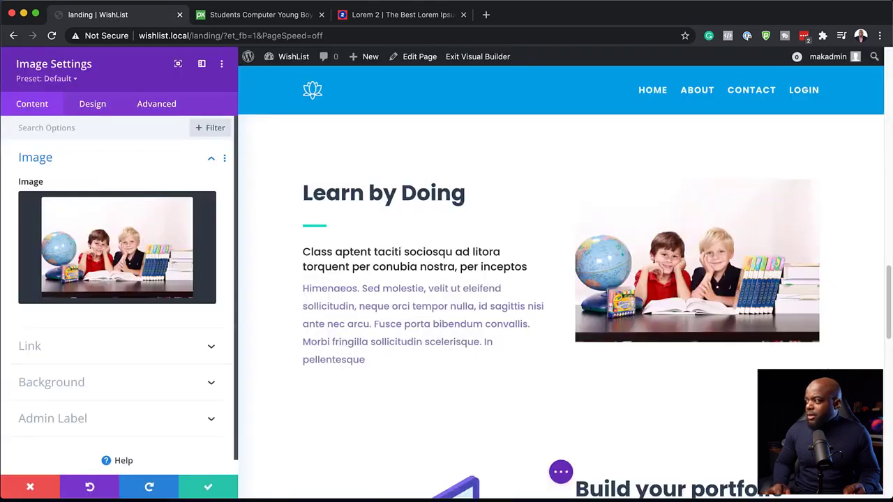
click(209, 490)
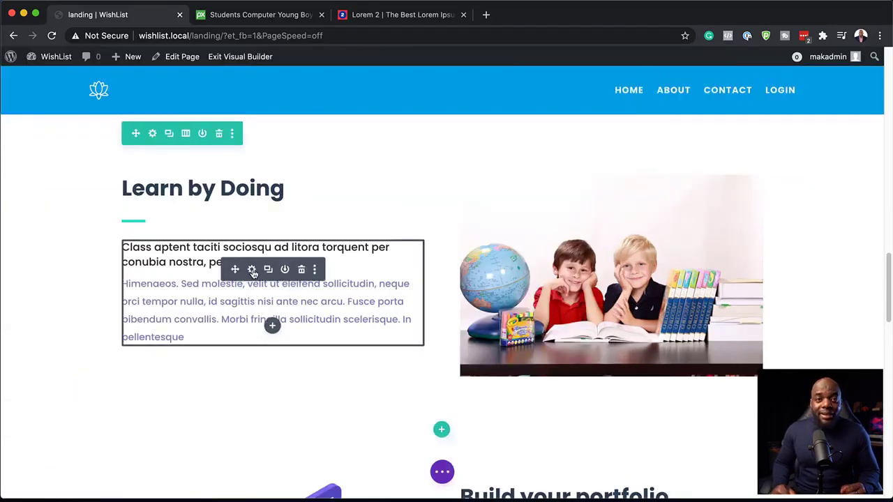
Extend the heading text styles of the "Learn by Doing" description to all texts throughout this section
click(252, 271)
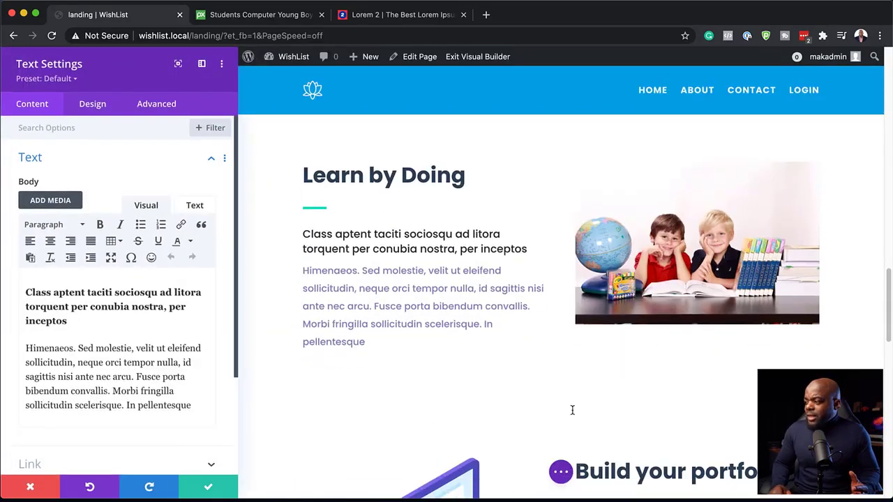
scroll(572, 411, down, 4)
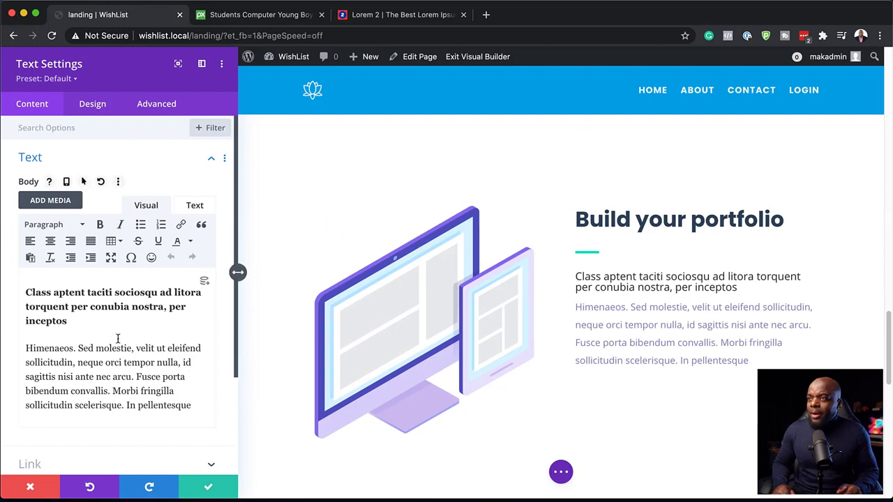
click(225, 162)
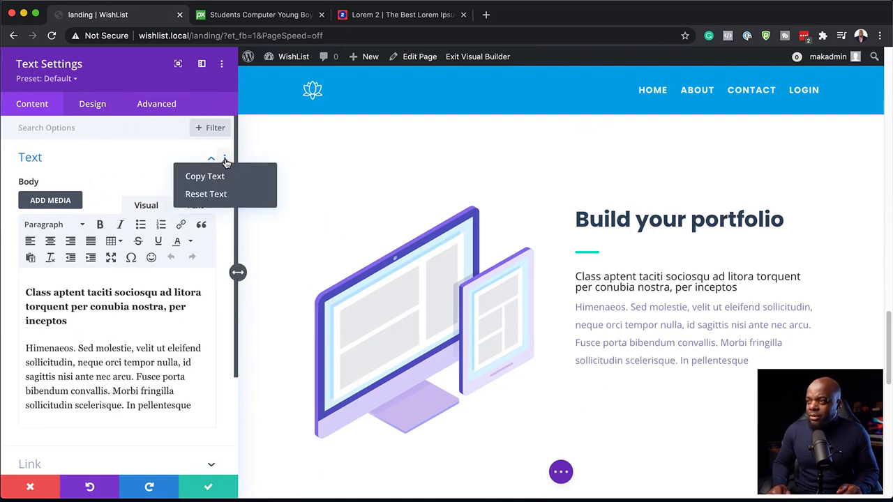
click(98, 166)
click(90, 105)
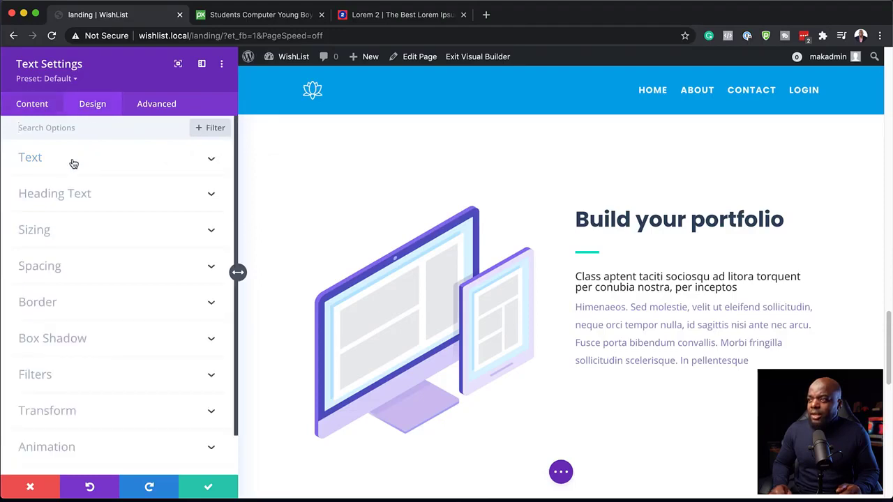
scroll(451, 282, down, 10)
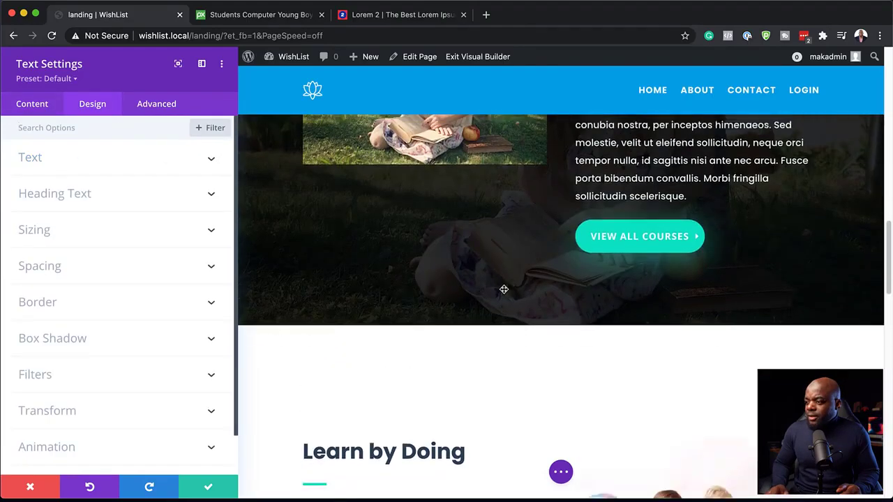
scroll(504, 289, down, 2)
scroll(419, 251, down, 5)
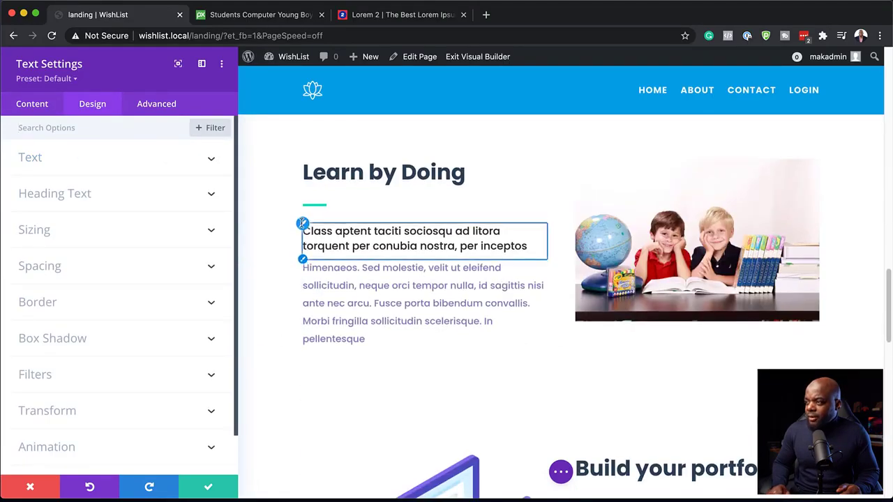
click(302, 224)
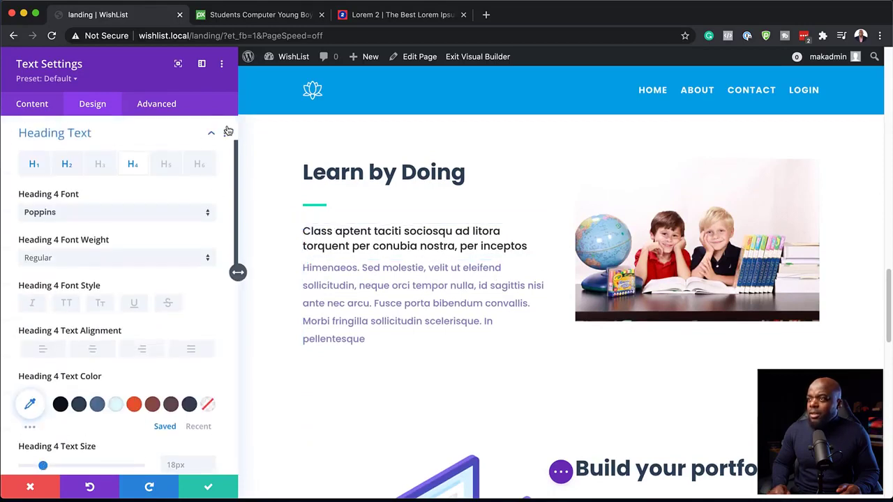
click(226, 133)
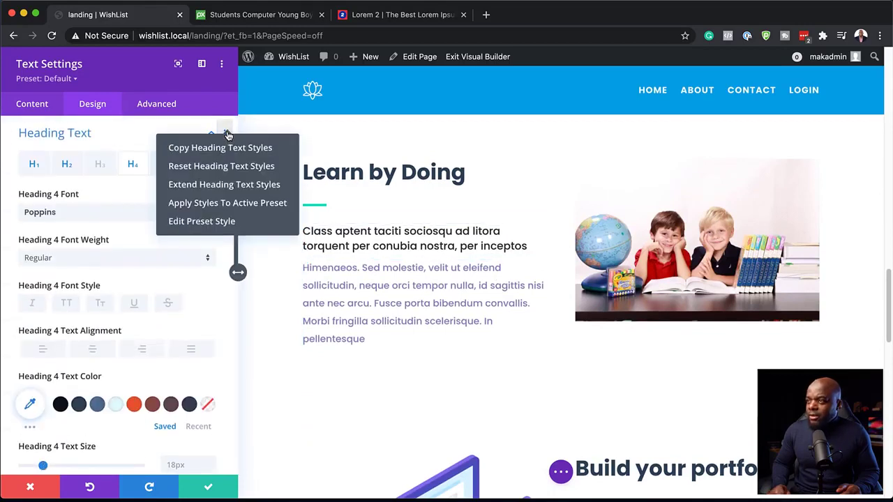
click(224, 185)
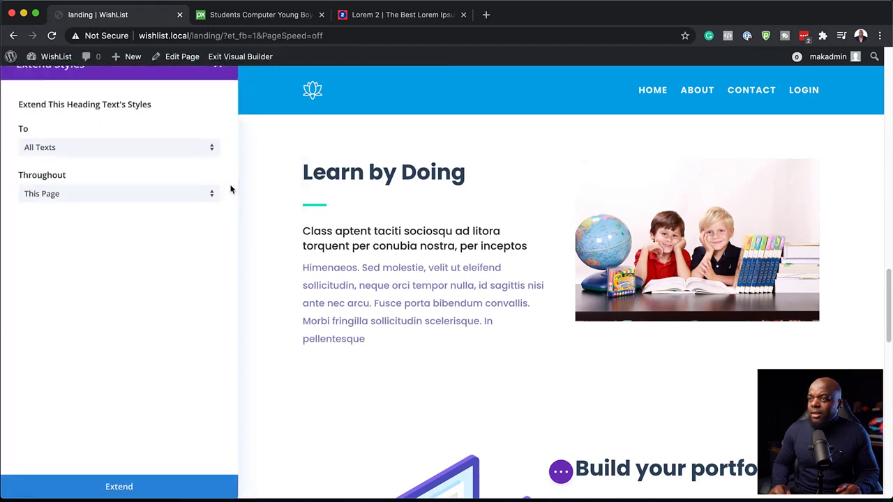
click(168, 199)
click(157, 232)
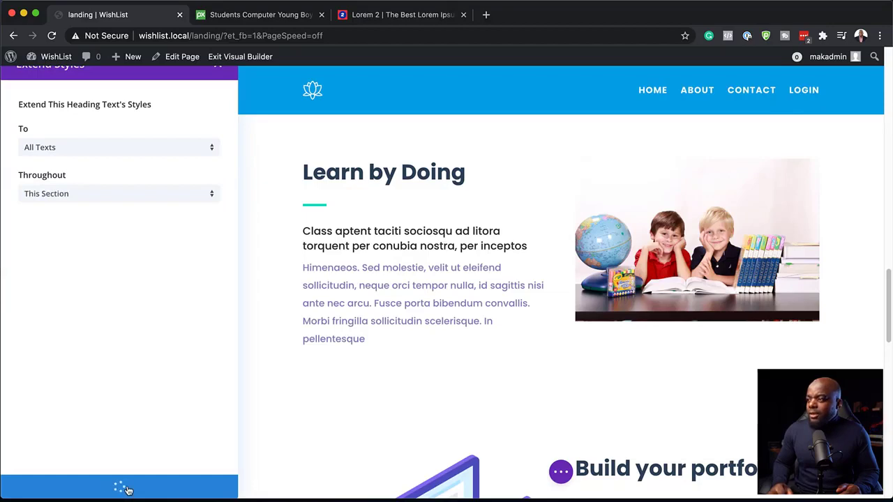
Extend the body text styles of the "Learn by Doing" paragraph to all texts throughout this section and save the module
scroll(437, 367, down, 5)
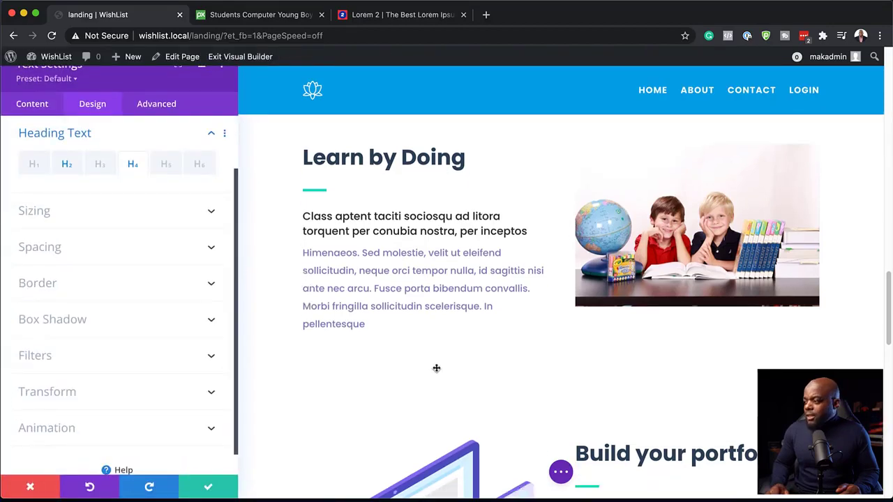
scroll(436, 367, up, 3)
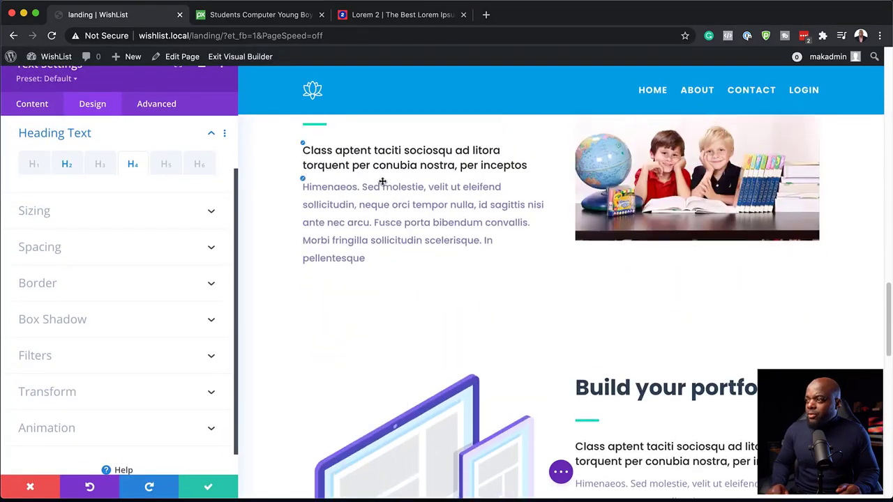
click(304, 179)
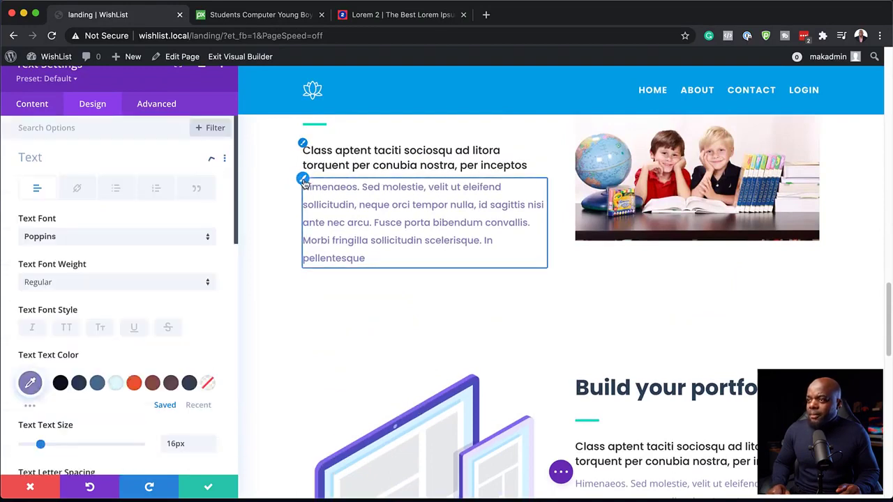
click(225, 160)
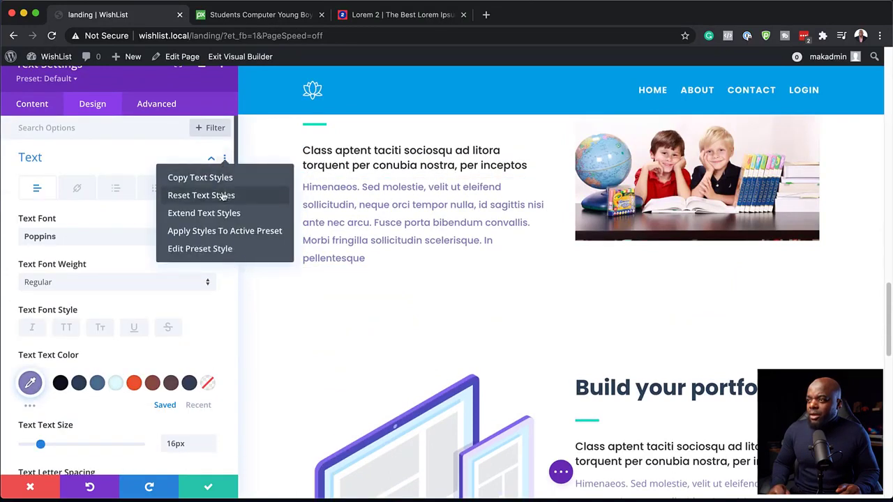
click(232, 215)
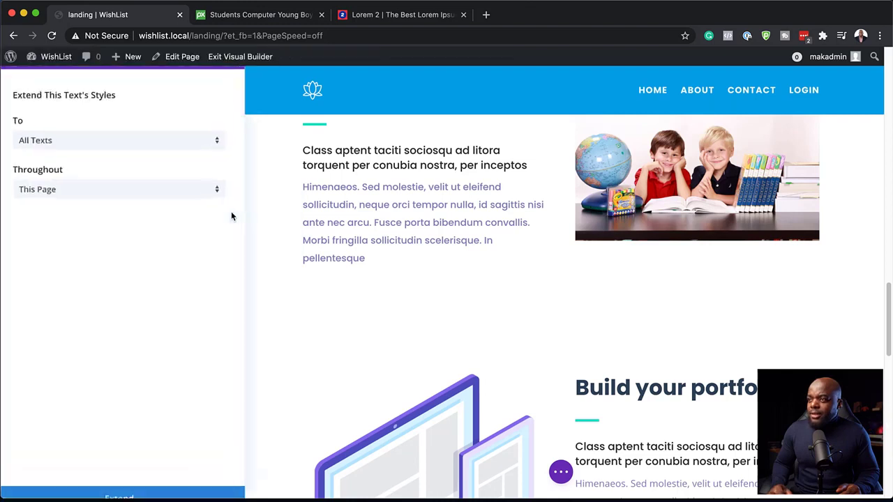
click(142, 195)
click(130, 225)
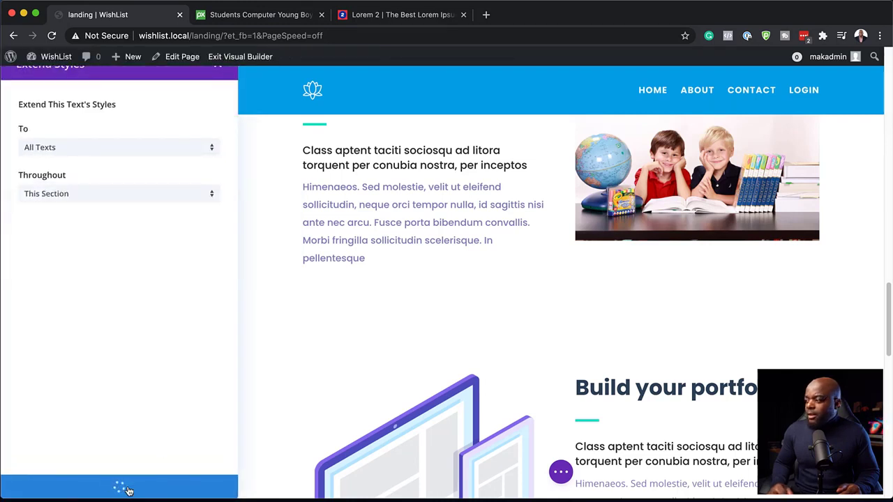
scroll(460, 360, down, 3)
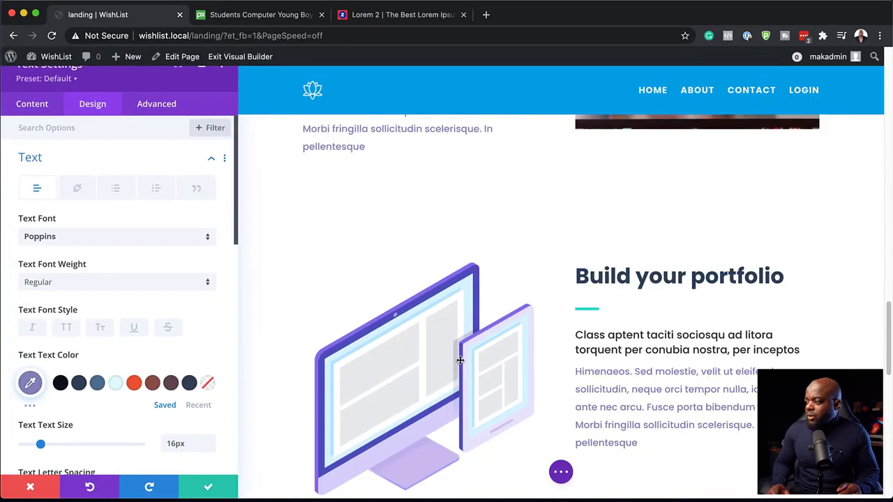
click(207, 488)
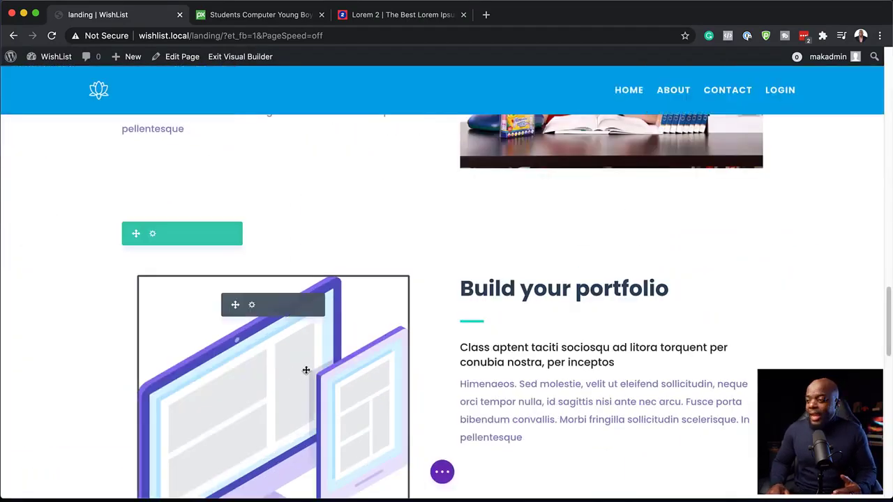
Replace the "Build your portfolio" illustration with the media library photo of children at computers and save the image module
scroll(306, 370, down, 3)
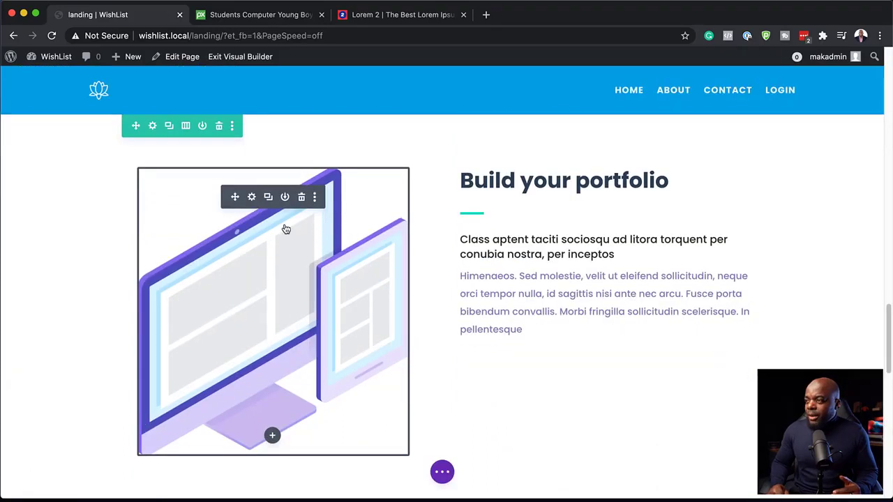
click(252, 197)
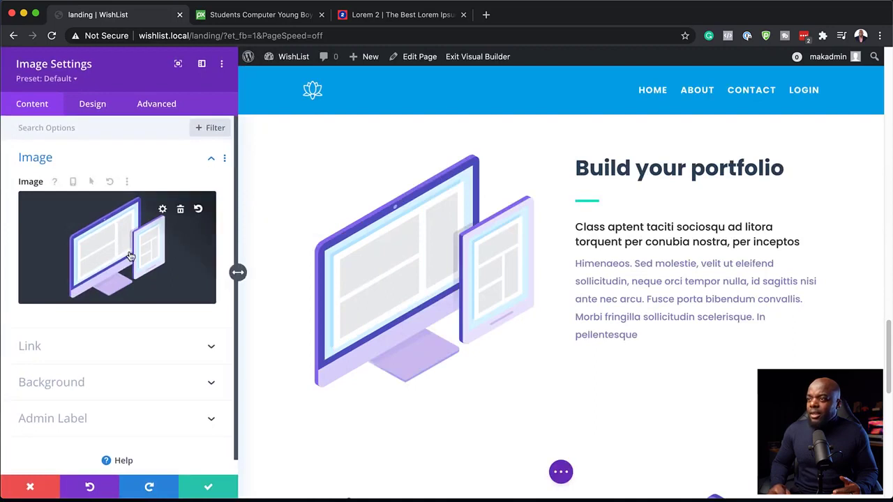
click(130, 256)
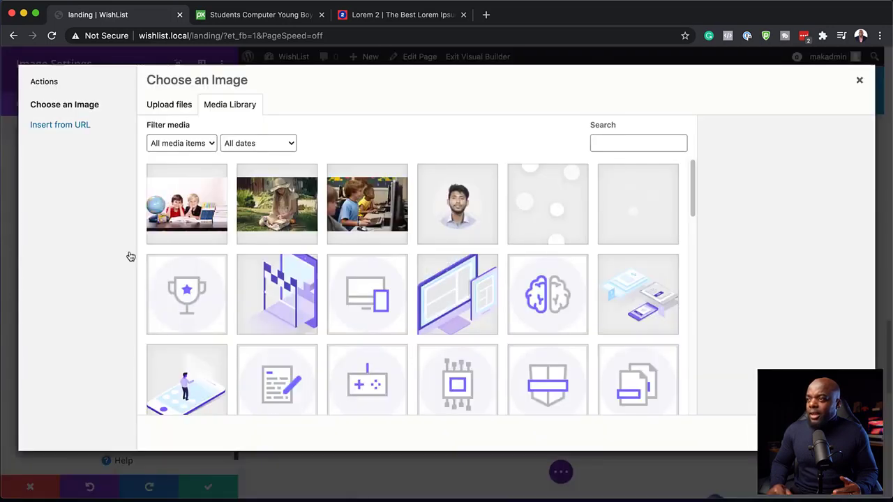
click(361, 212)
click(821, 434)
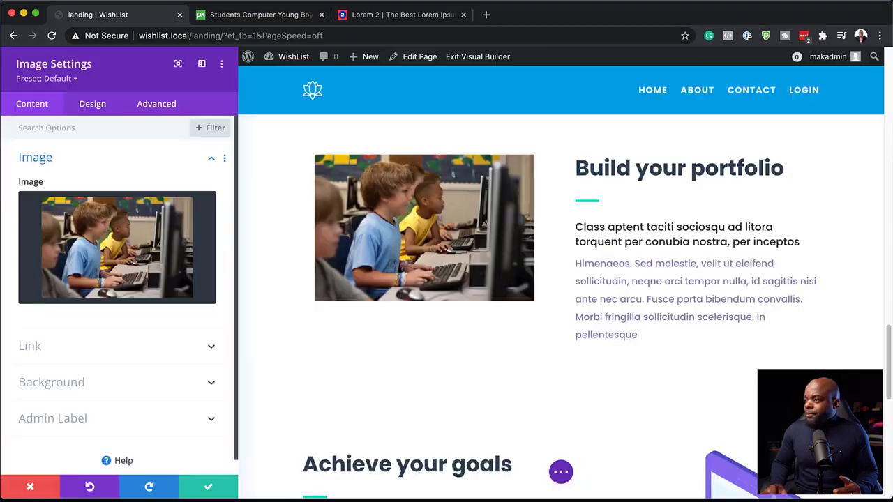
click(210, 488)
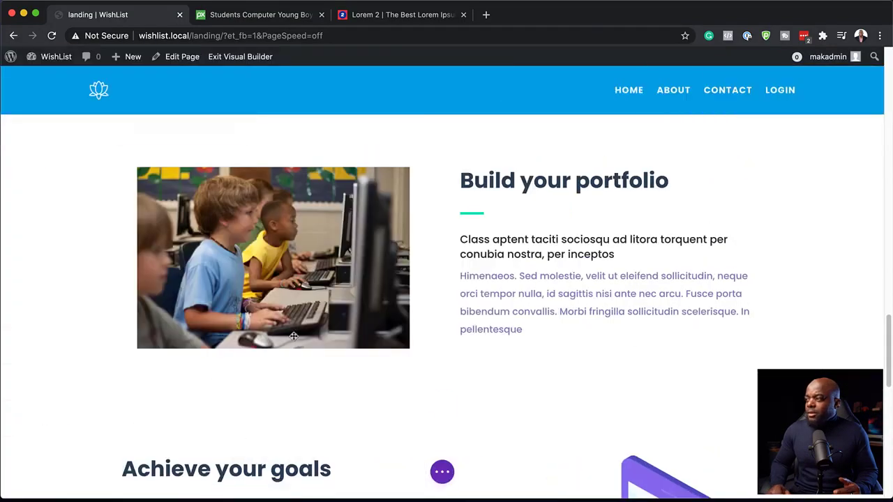
Replace the "Achieve your goals" illustration with boys-286245_1920.jpg from the media library and save the image module
scroll(389, 395, down, 5)
scroll(389, 396, down, 4)
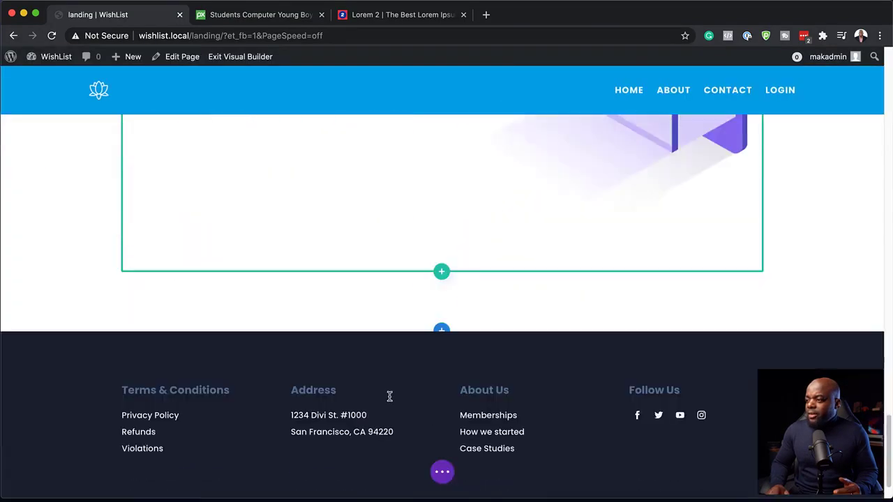
scroll(389, 396, up, 5)
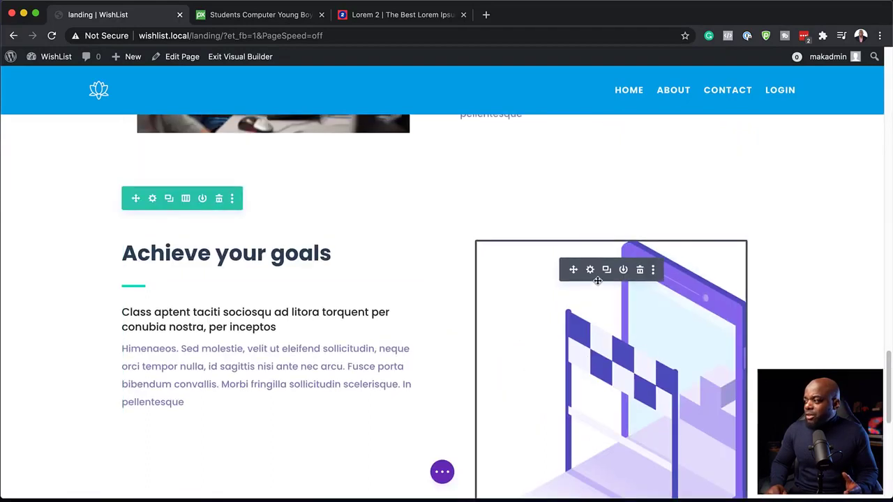
click(590, 270)
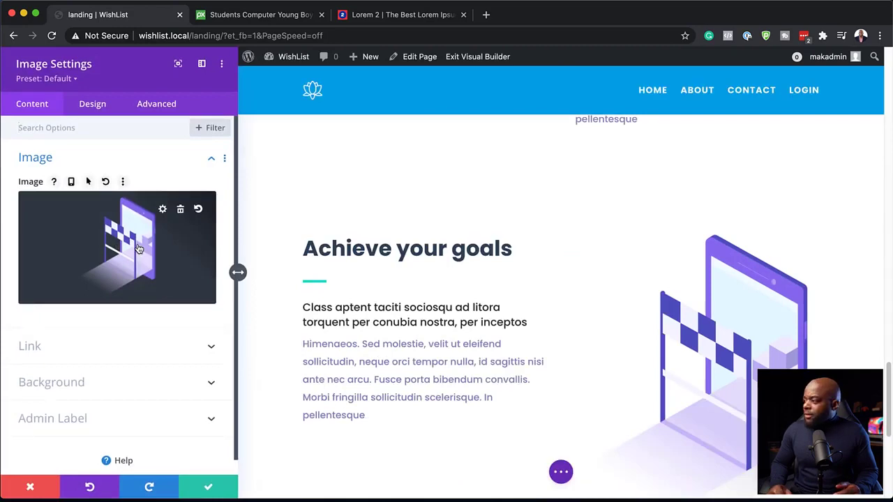
click(139, 249)
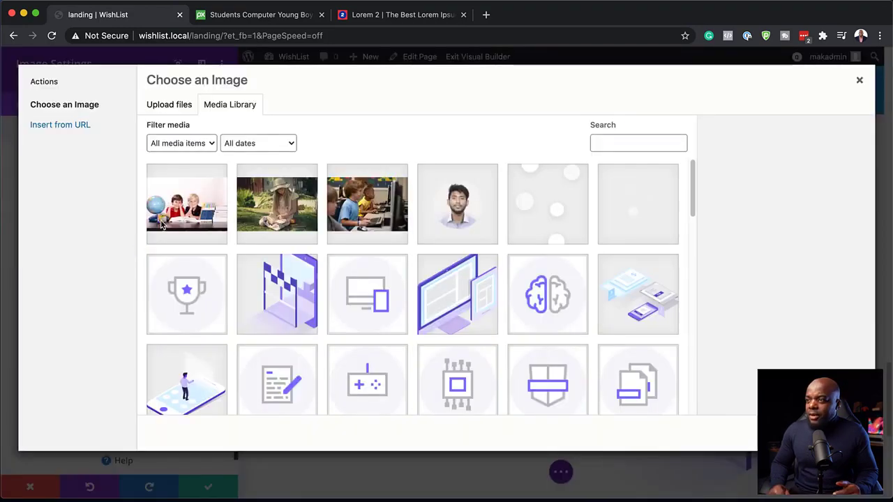
click(186, 200)
click(824, 434)
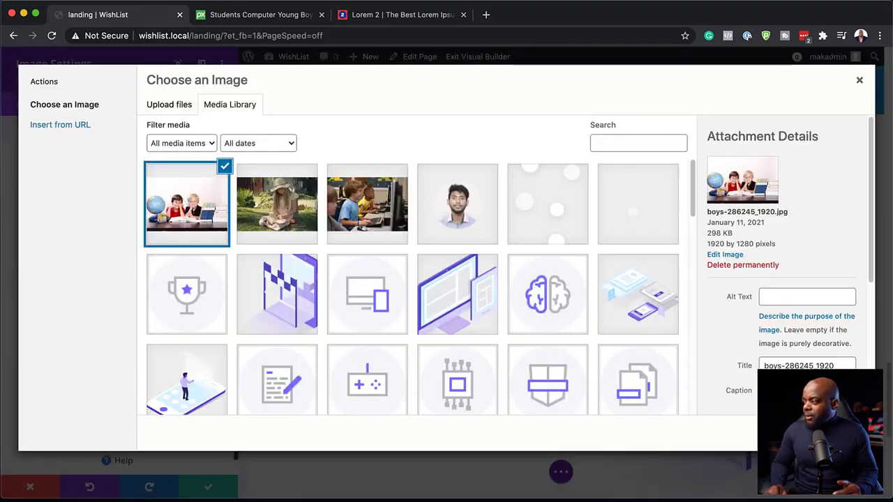
click(208, 486)
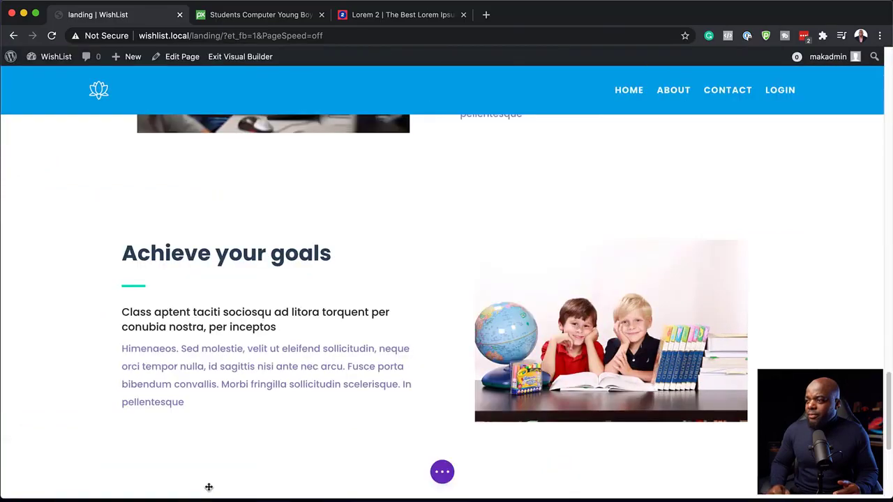
Save the landing page and exit the Visual Builder to the live page
scroll(466, 389, up, 10)
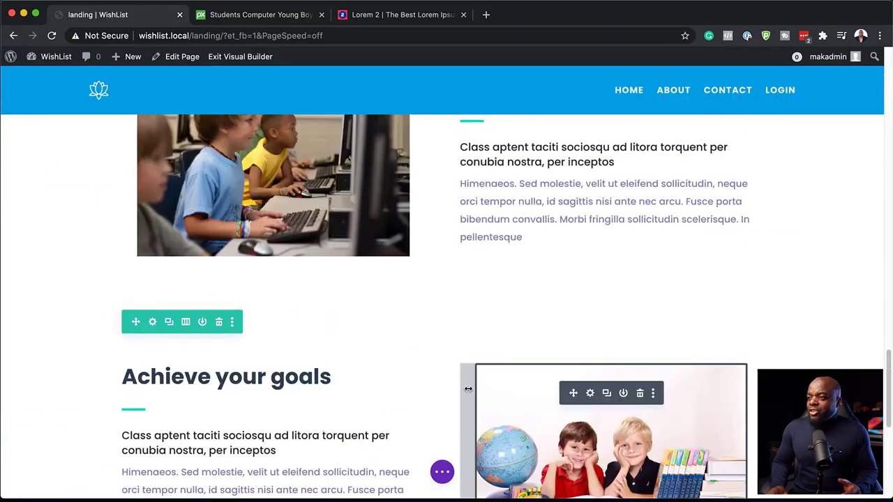
scroll(466, 388, up, 5)
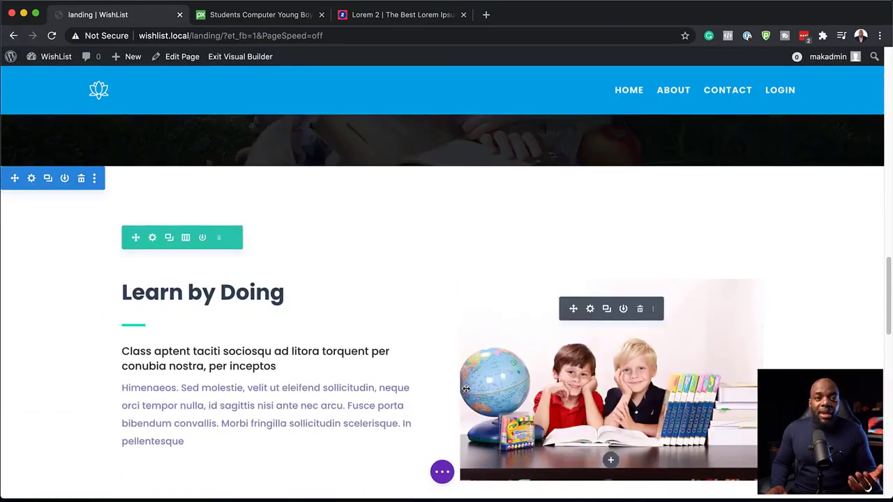
scroll(466, 388, up, 3)
scroll(466, 389, up, 20)
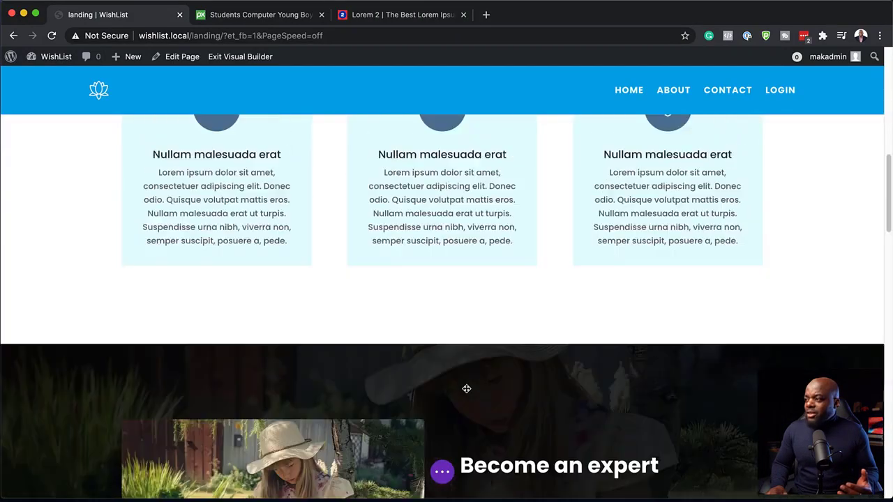
scroll(466, 388, up, 5)
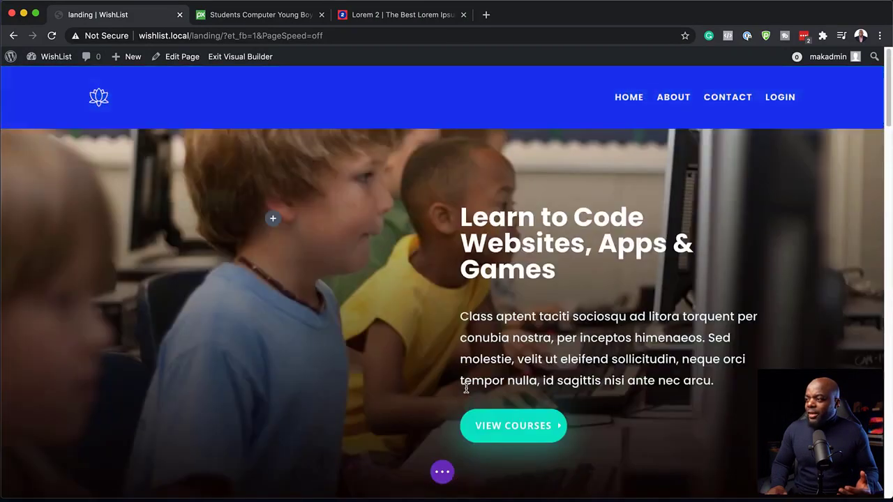
click(442, 473)
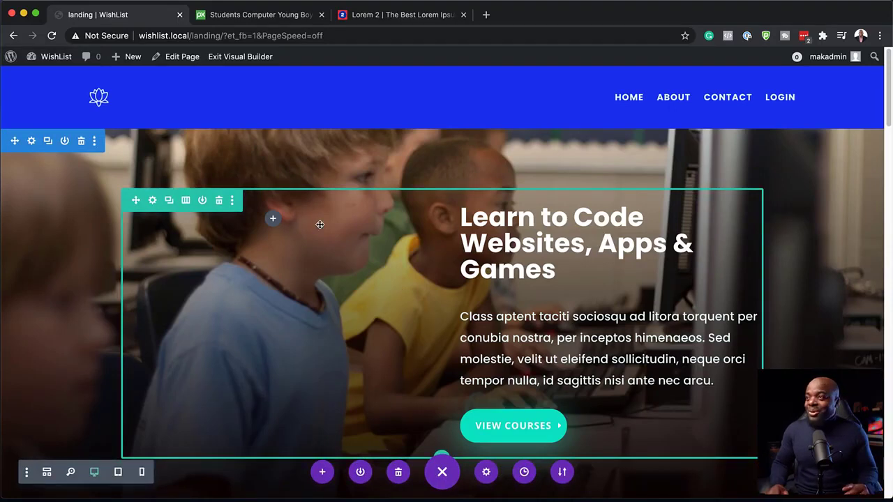
click(246, 57)
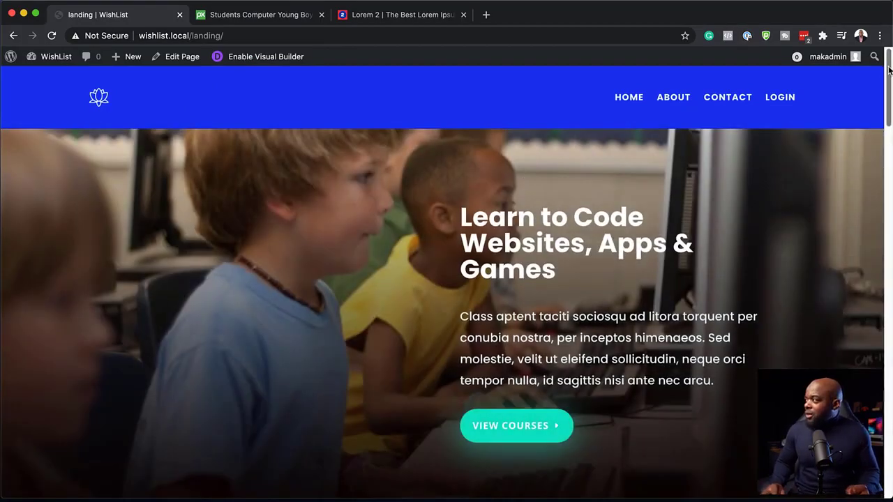
Review the live landing page from the hero section through the course sections down to the footer
scroll(890, 67, down, 5)
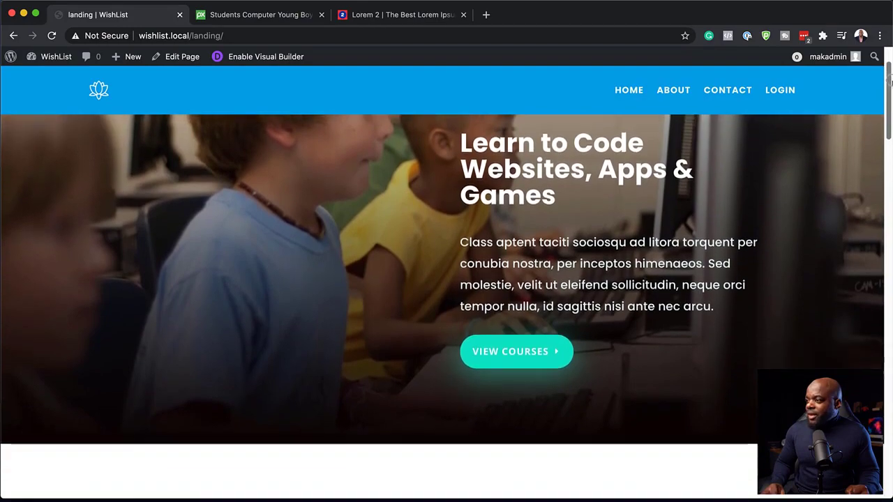
scroll(890, 151, down, 10)
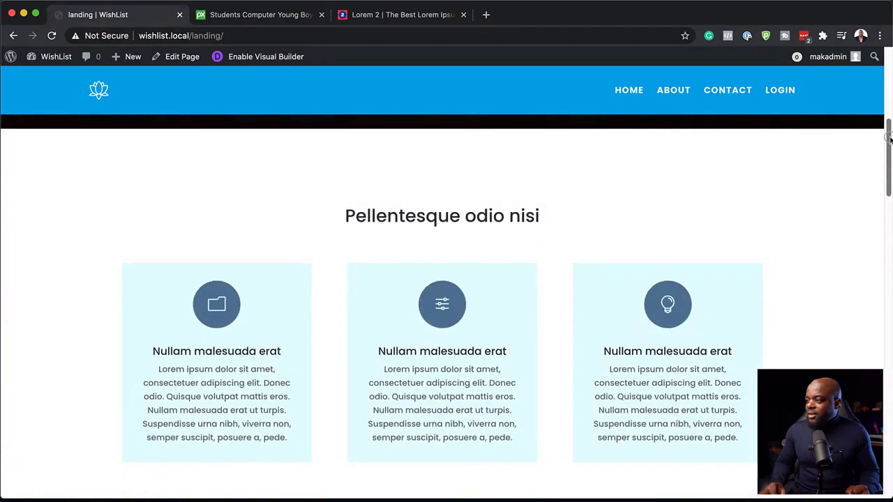
drag(890, 151, 888, 218)
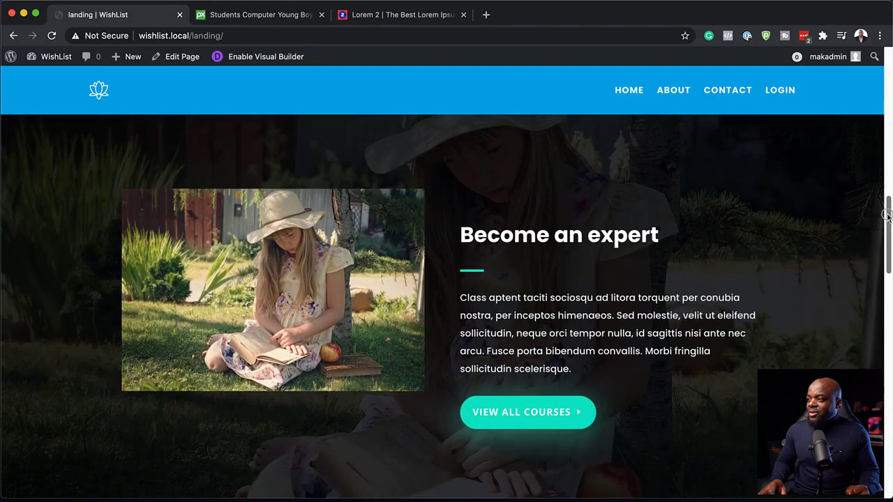
scroll(866, 229, down, 5)
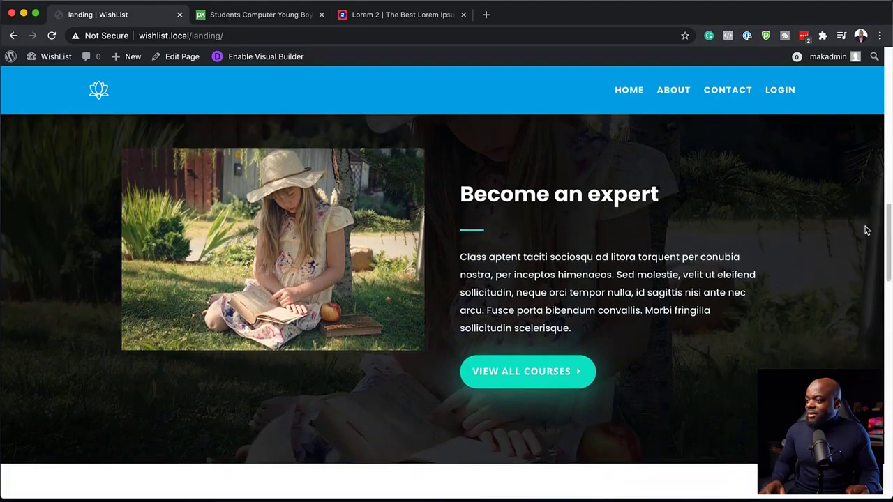
scroll(864, 234, down, 2)
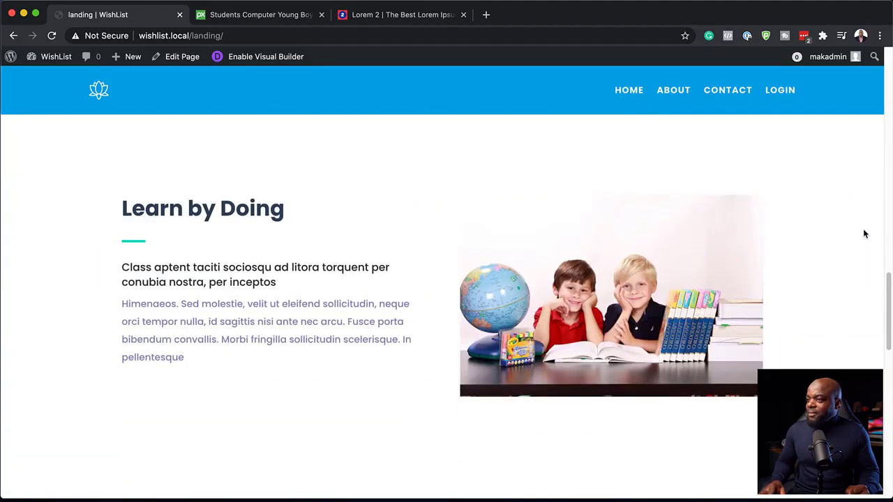
scroll(864, 234, down, 4)
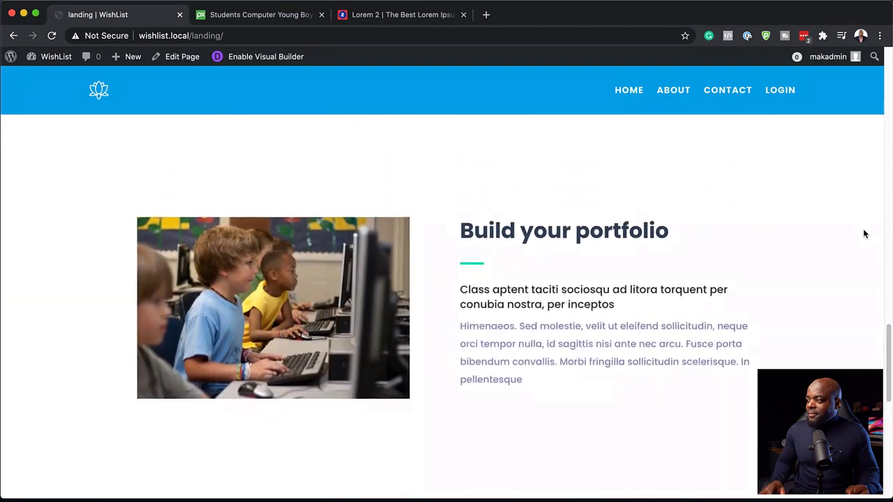
scroll(864, 235, down, 4)
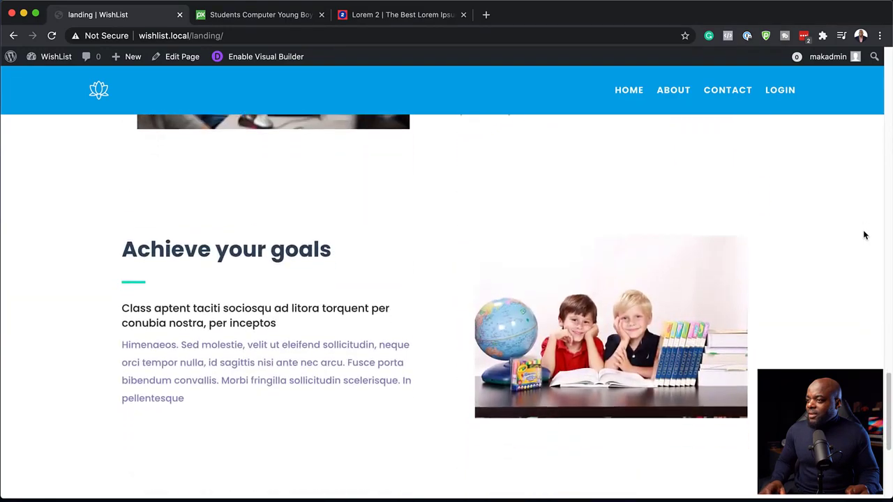
scroll(864, 235, down, 4)
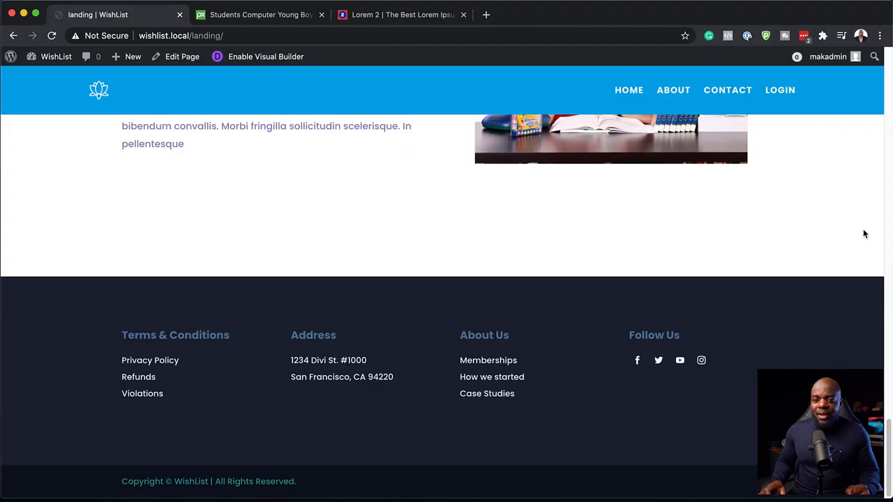
scroll(864, 234, up, 20)
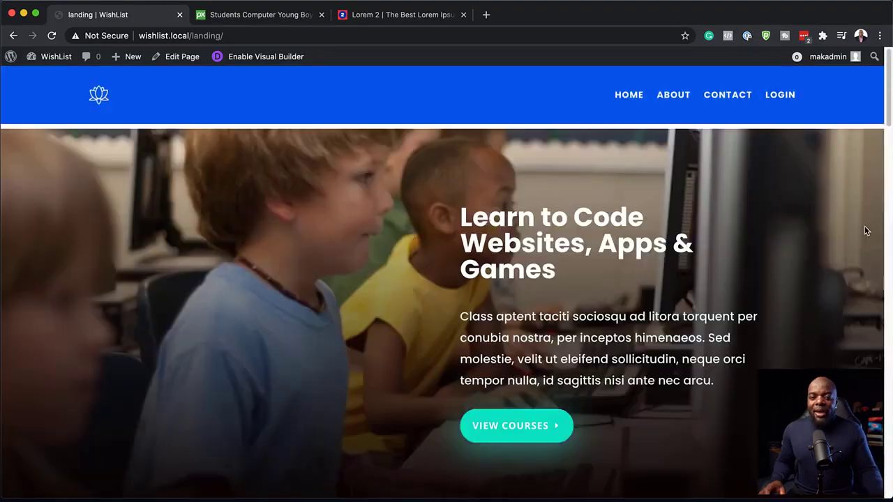